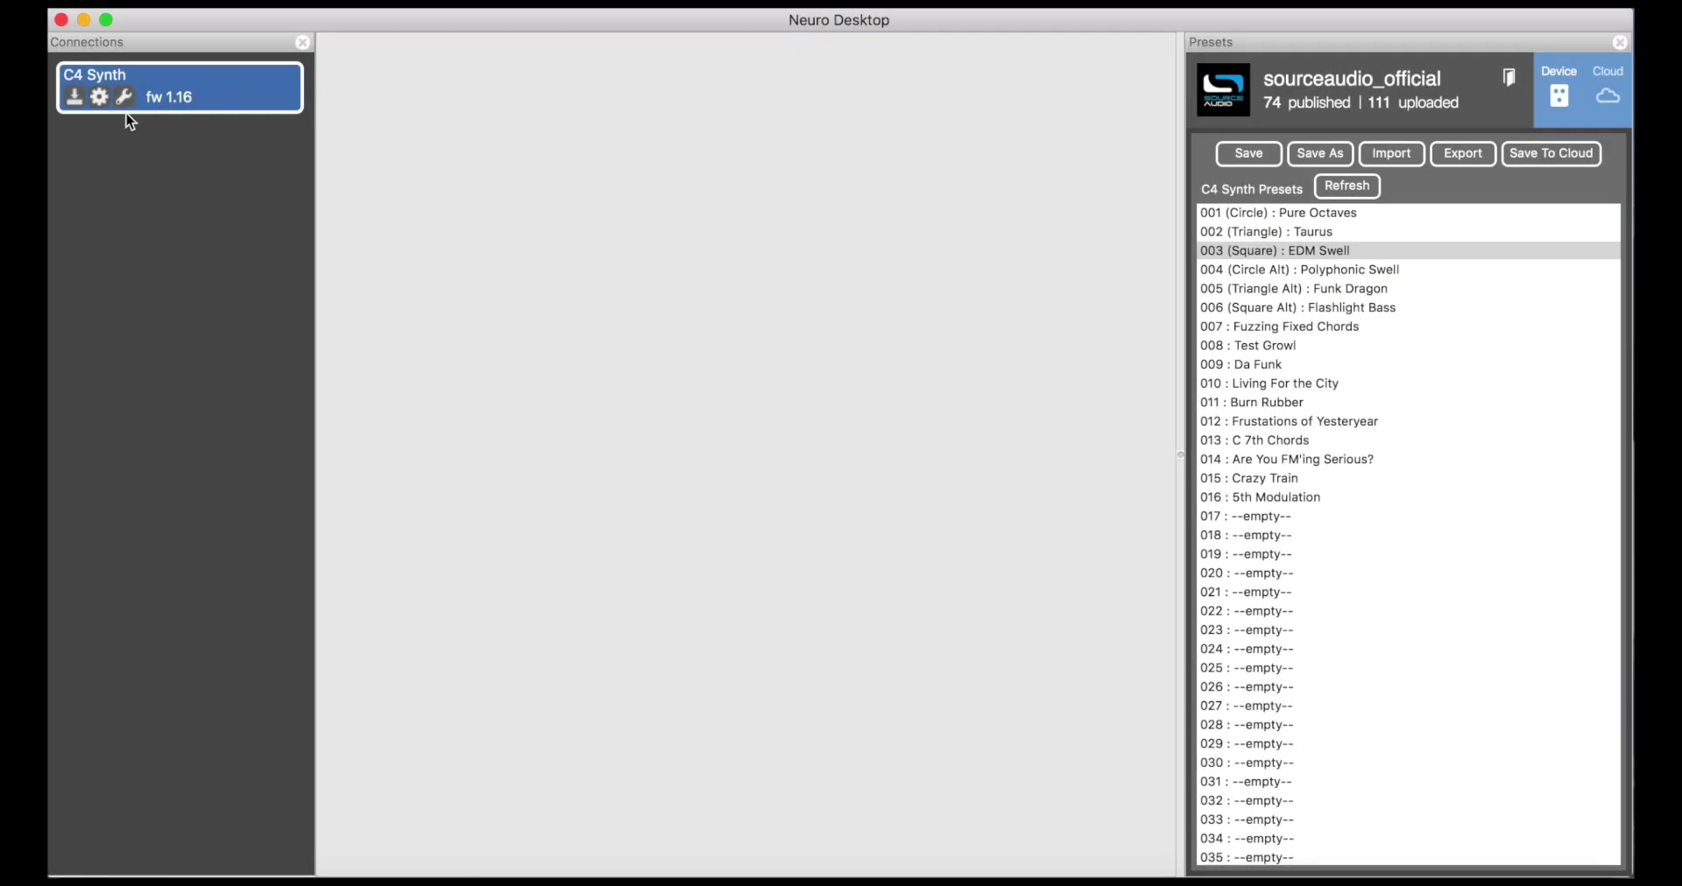
Step: Open the C4 Synth preset editor for the EDM Swell preset
left_click(124, 95)
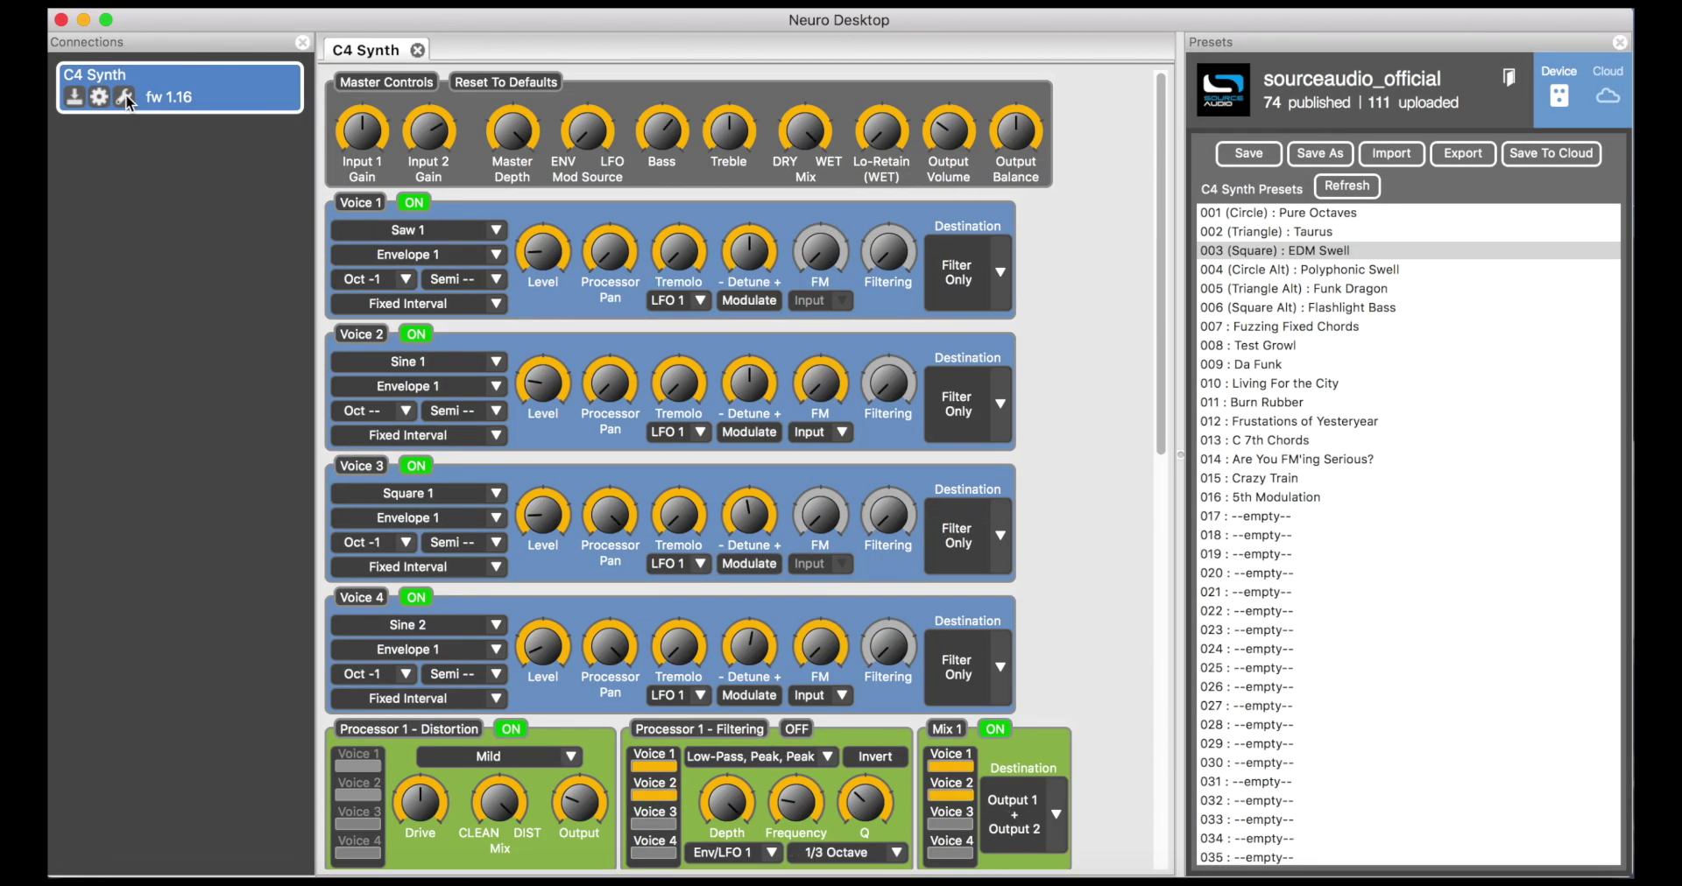
scroll(1039, 424, "down", 10)
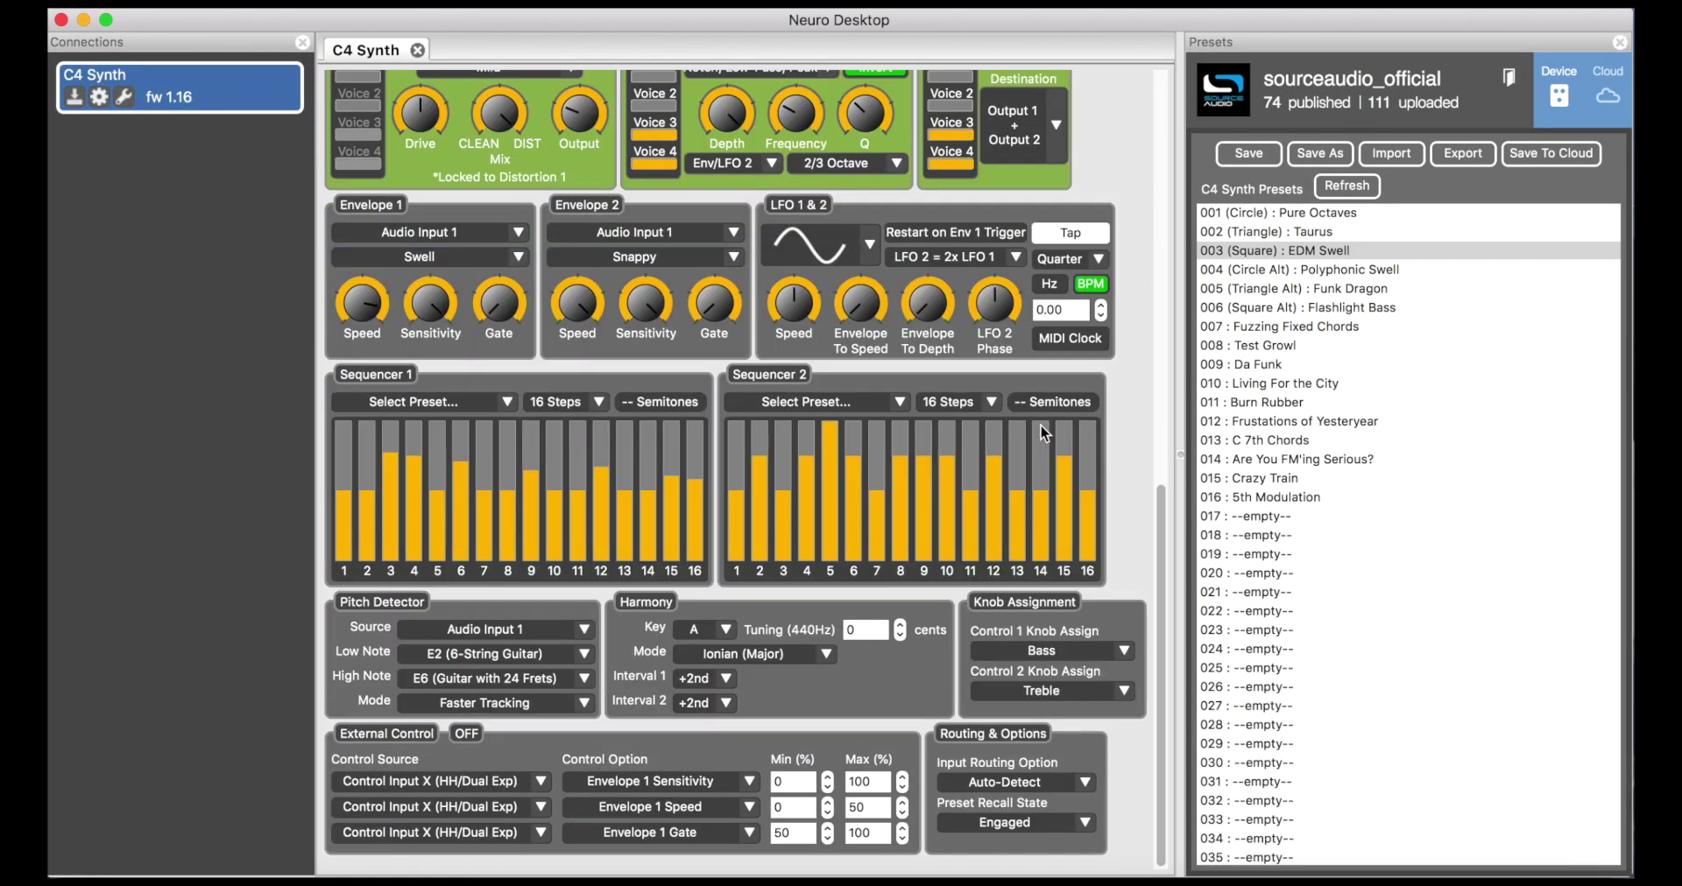
scroll(1040, 426, "up", 10)
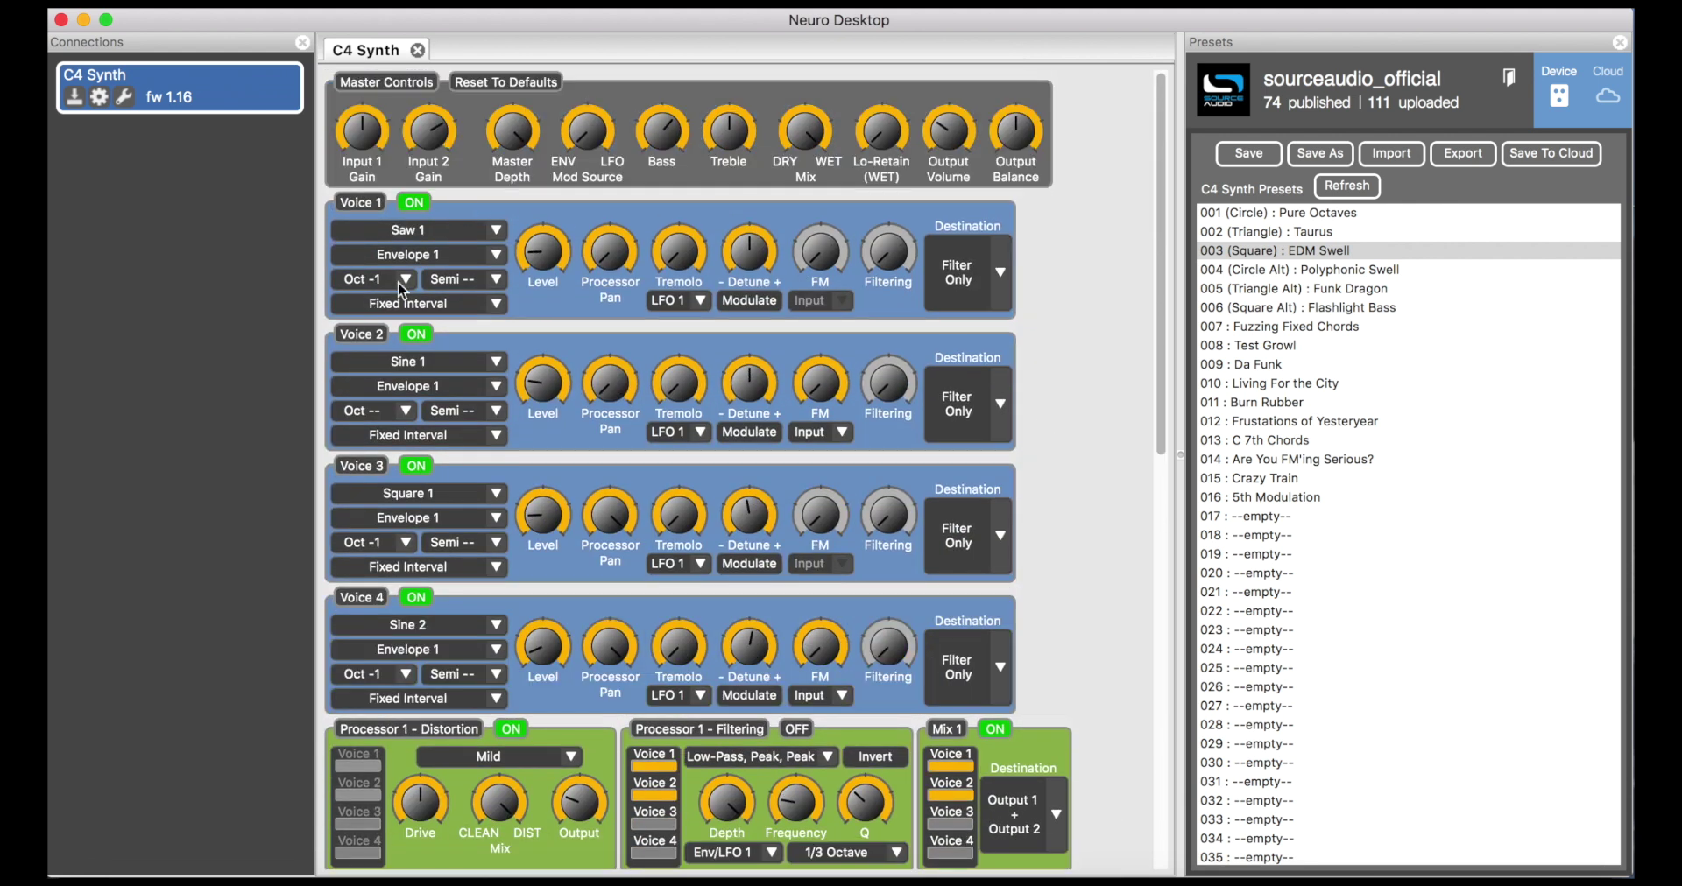
Step: Toggle Voice 2's processor routing, switch Voice 3 off, and show Voice 1's source list
left_click(413, 335)
left_click(413, 335)
left_click(413, 466)
left_click(494, 232)
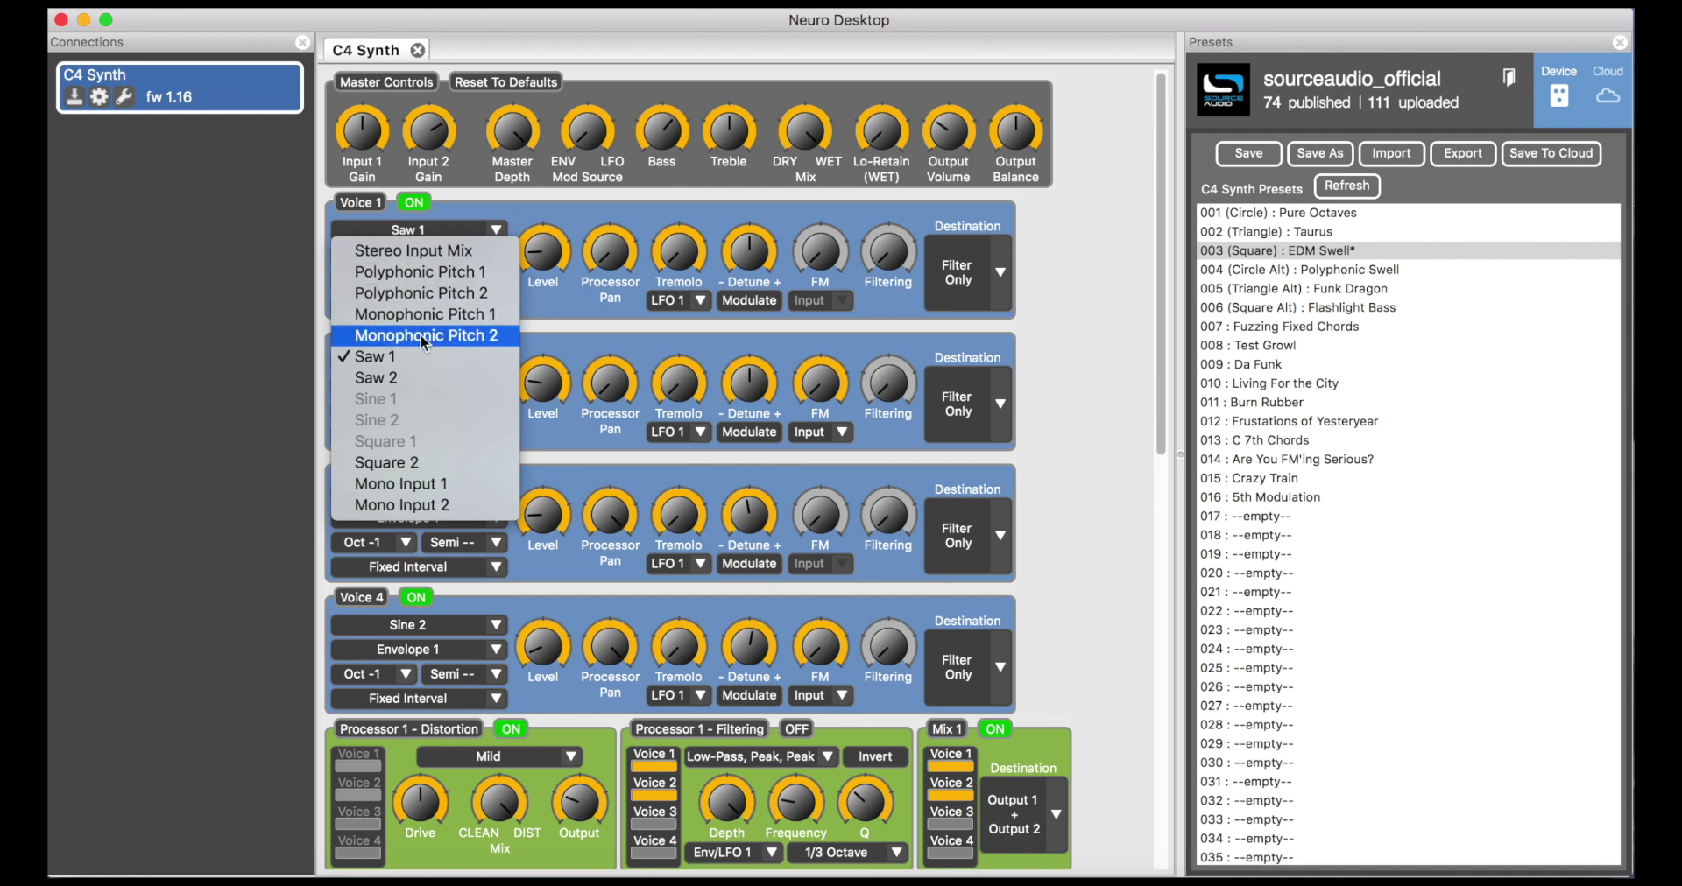
Step: Review the Voice 1–3 sources, keeping Saw 1, Sine 1 and Square 1
left_click(408, 355)
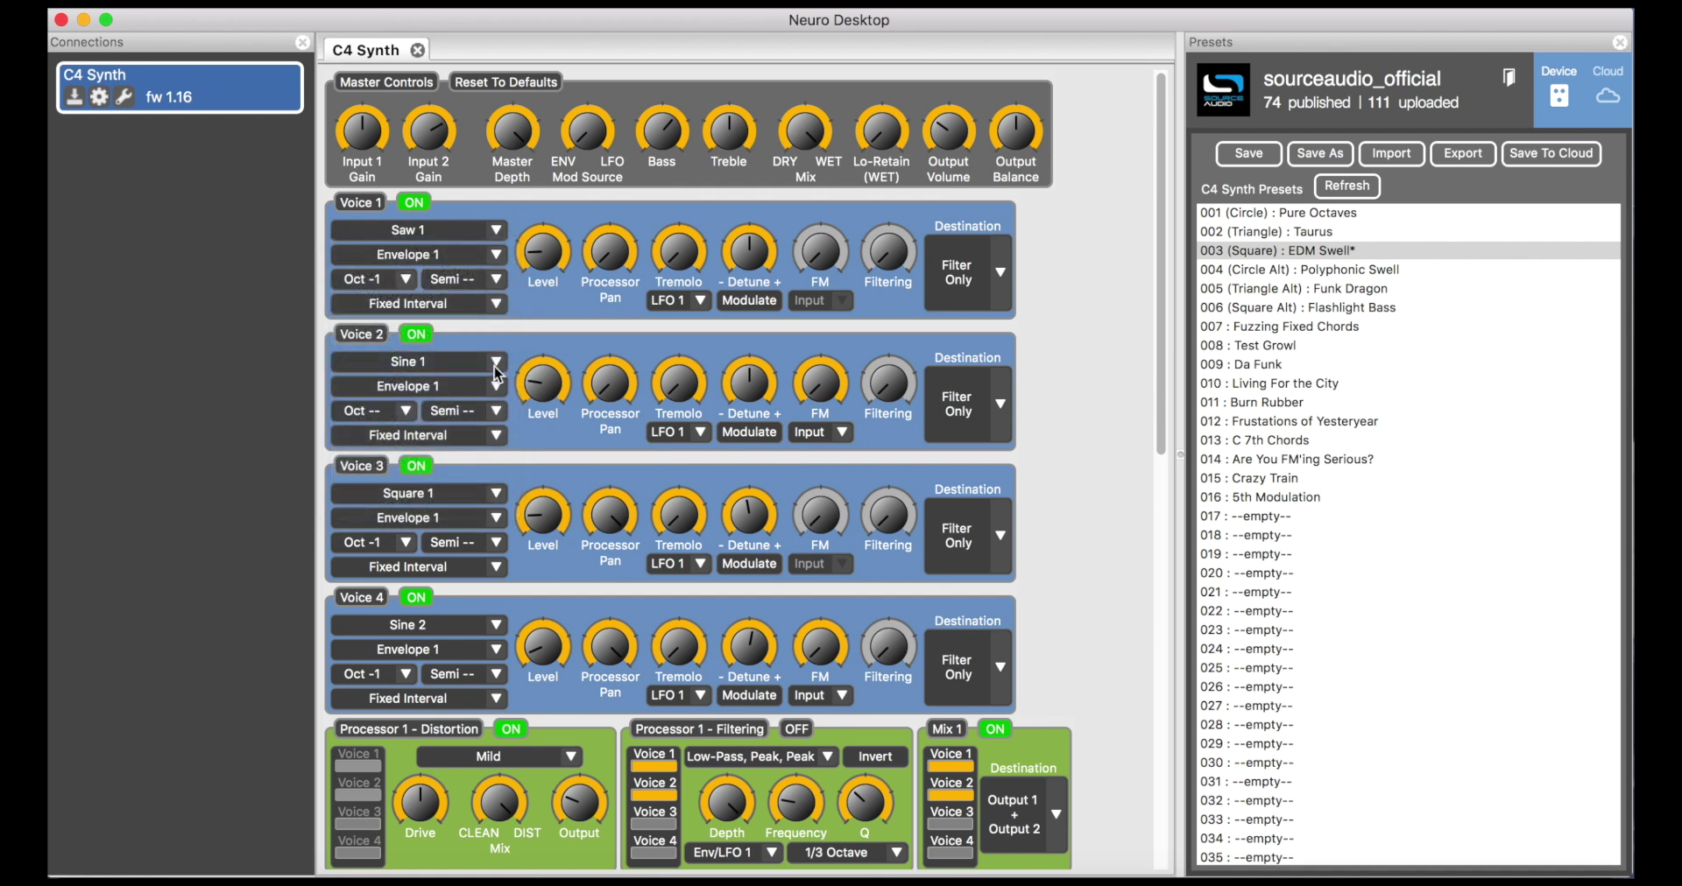
left_click(408, 355)
left_click(395, 531)
left_click(495, 493)
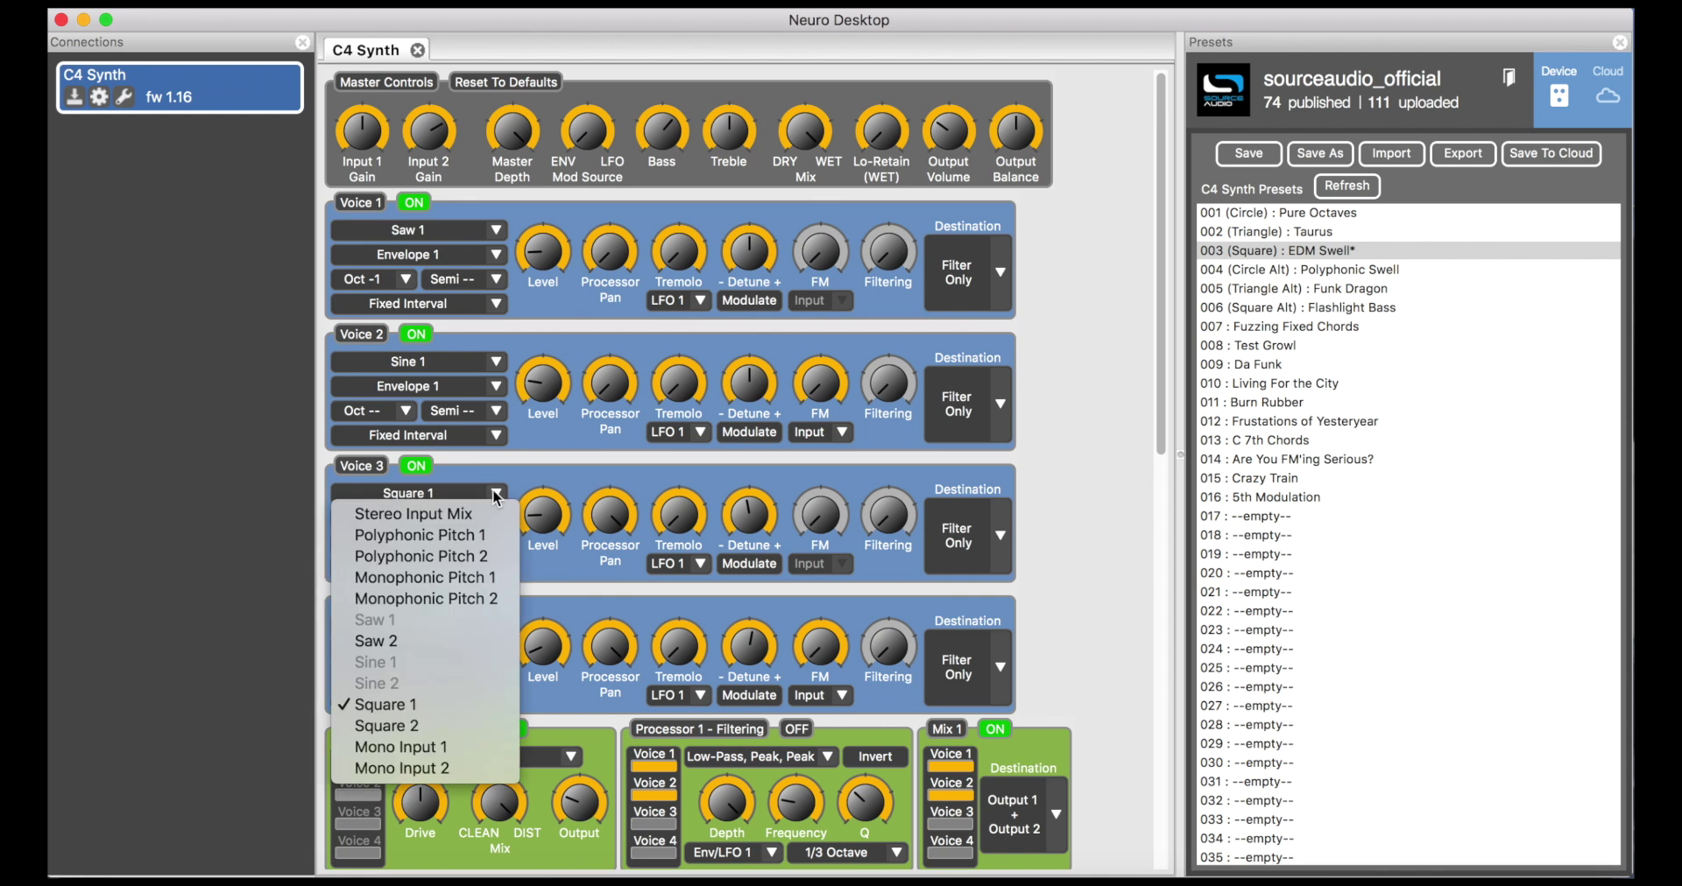
left_click(385, 704)
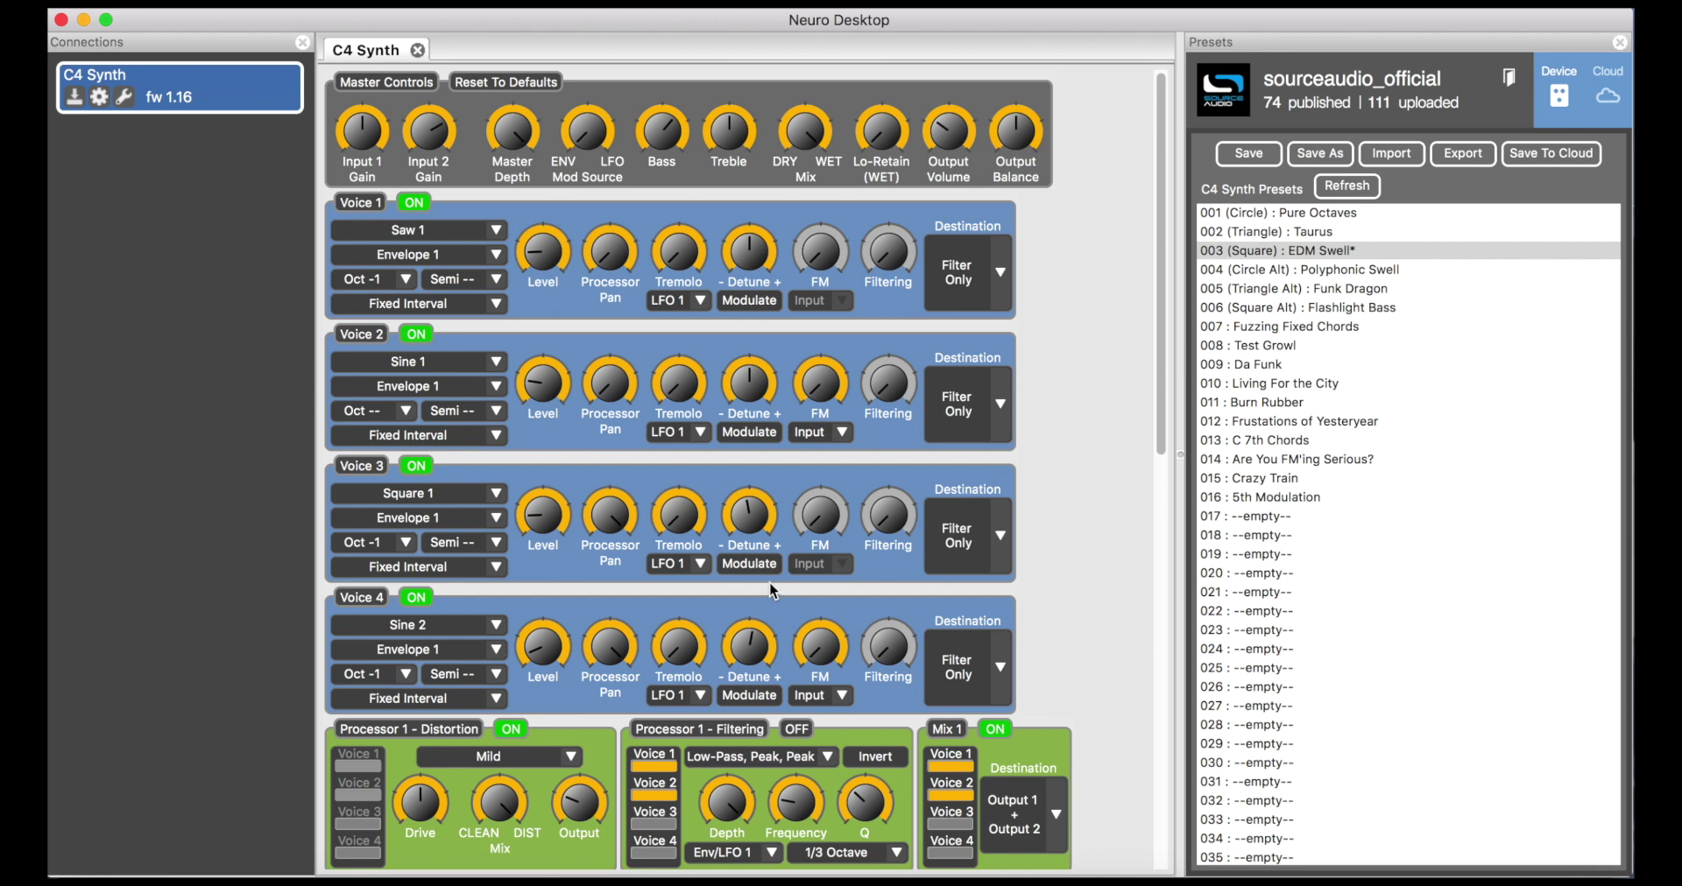
Step: Check Processor 1's options, keeping Mild distortion and Low-Pass, Peak, Peak filtering
scroll(888, 597, "down", 5)
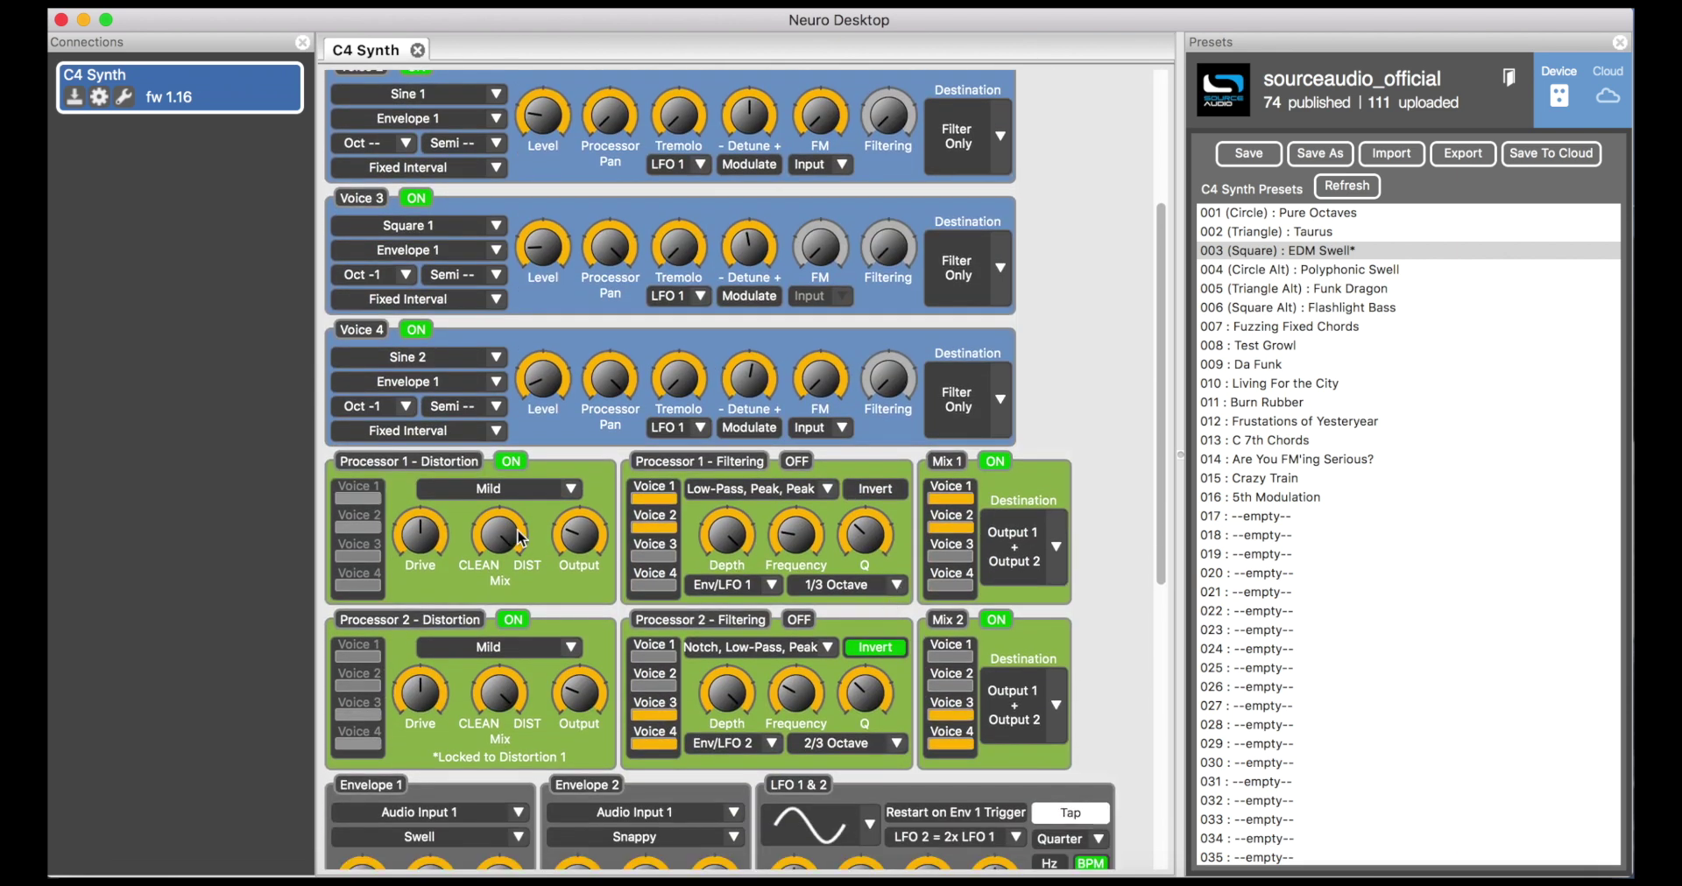
left_click(561, 492)
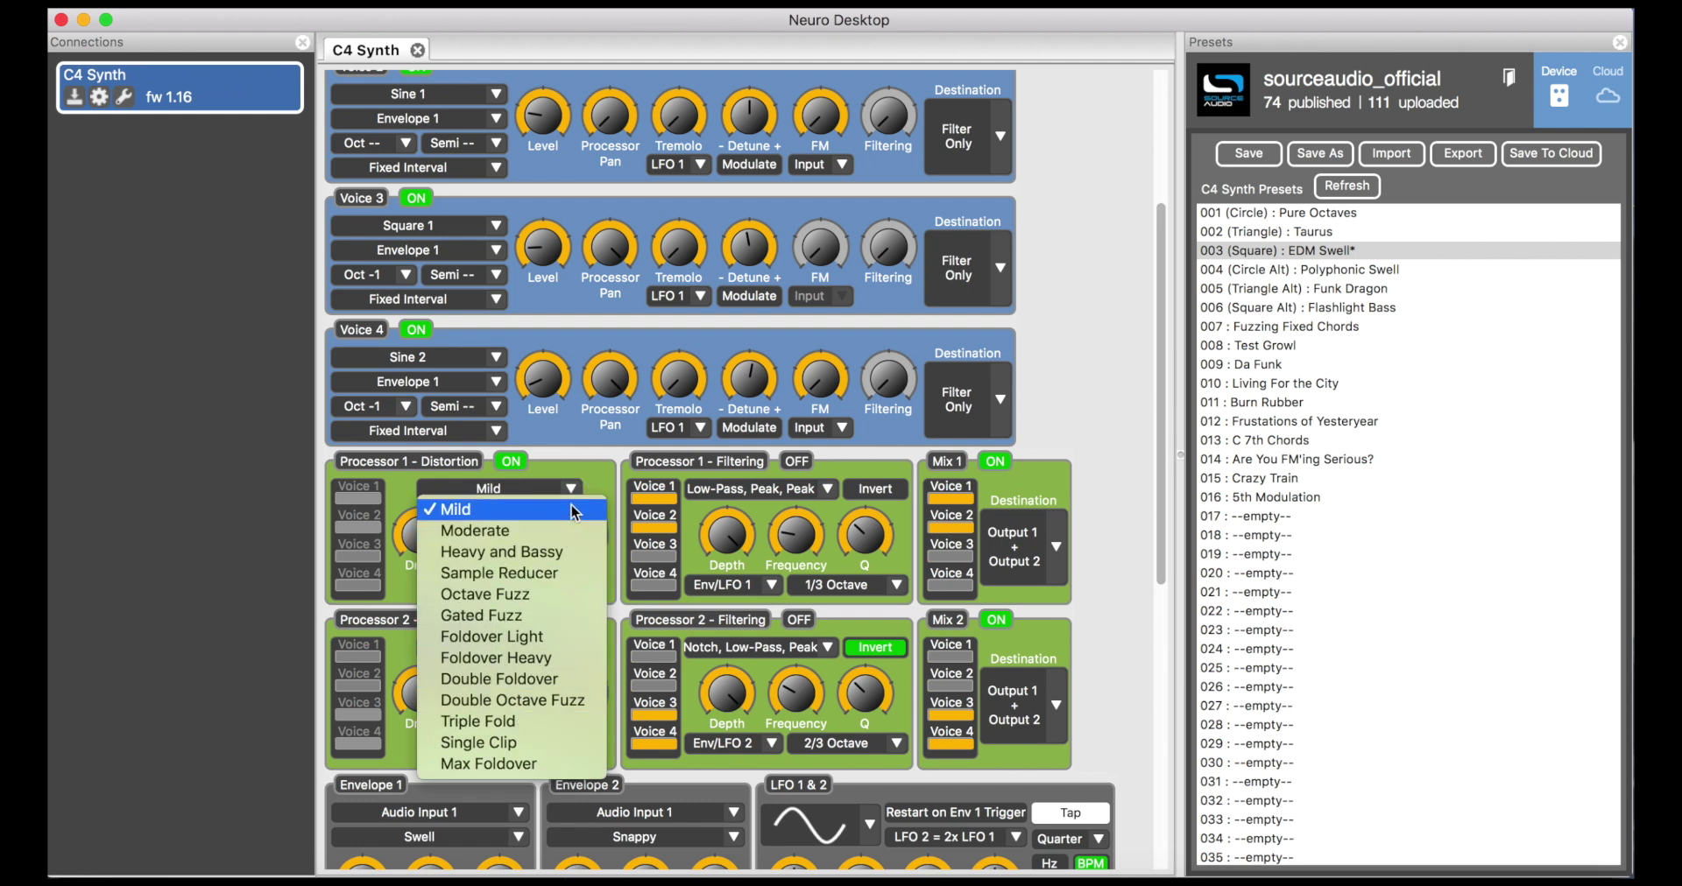
left_click(568, 510)
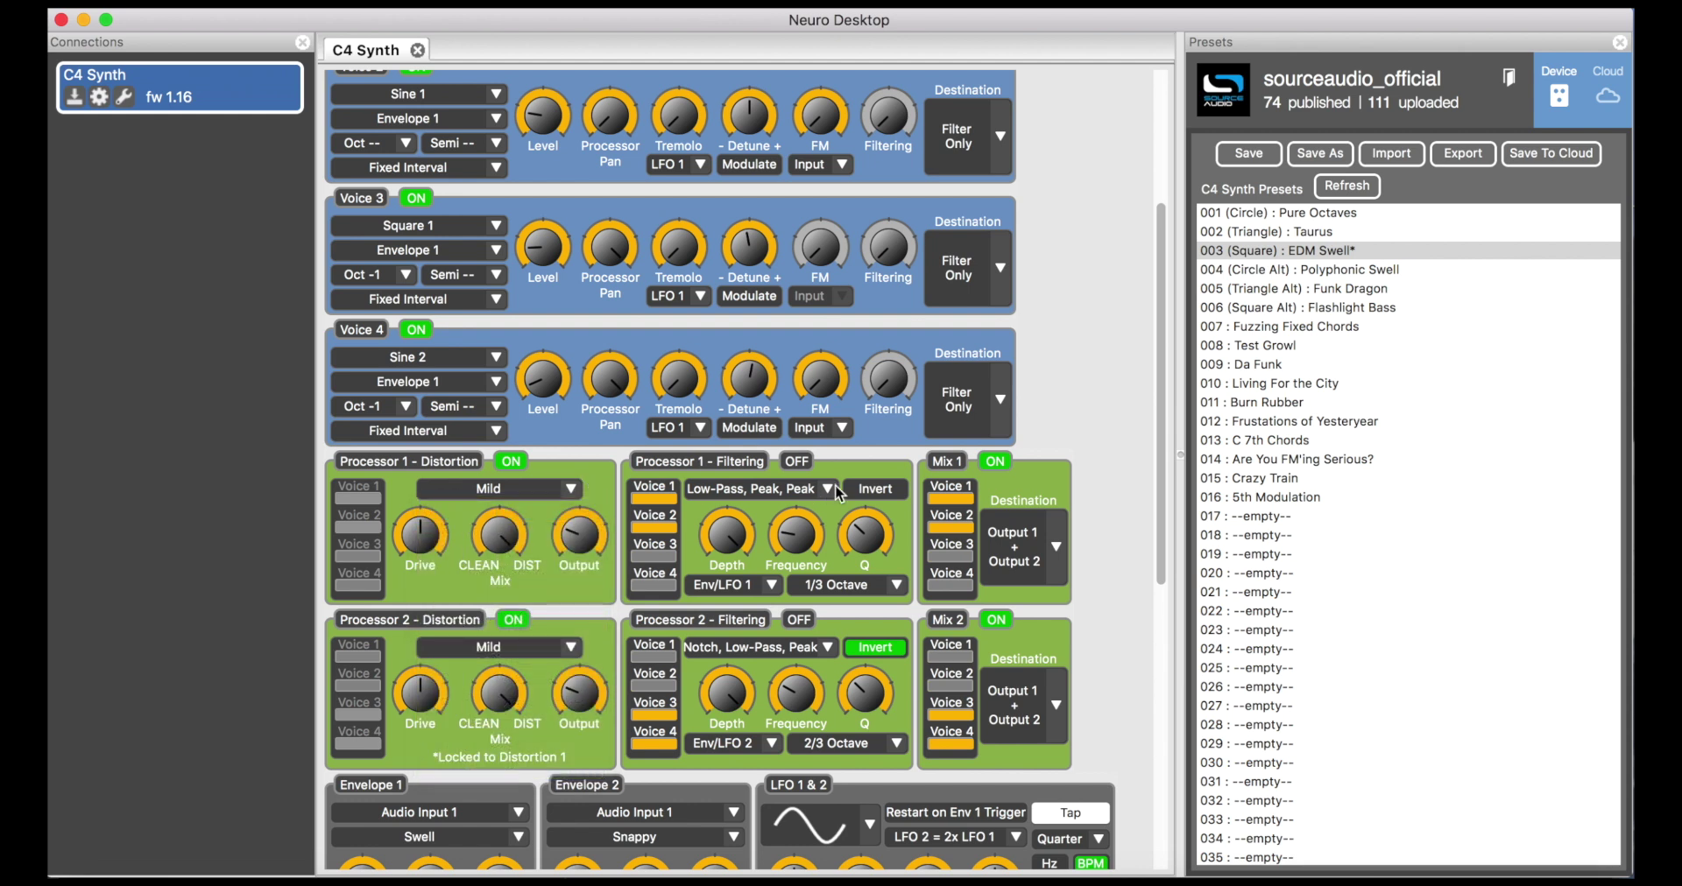
scroll(832, 487, "down", 5)
left_click(828, 289)
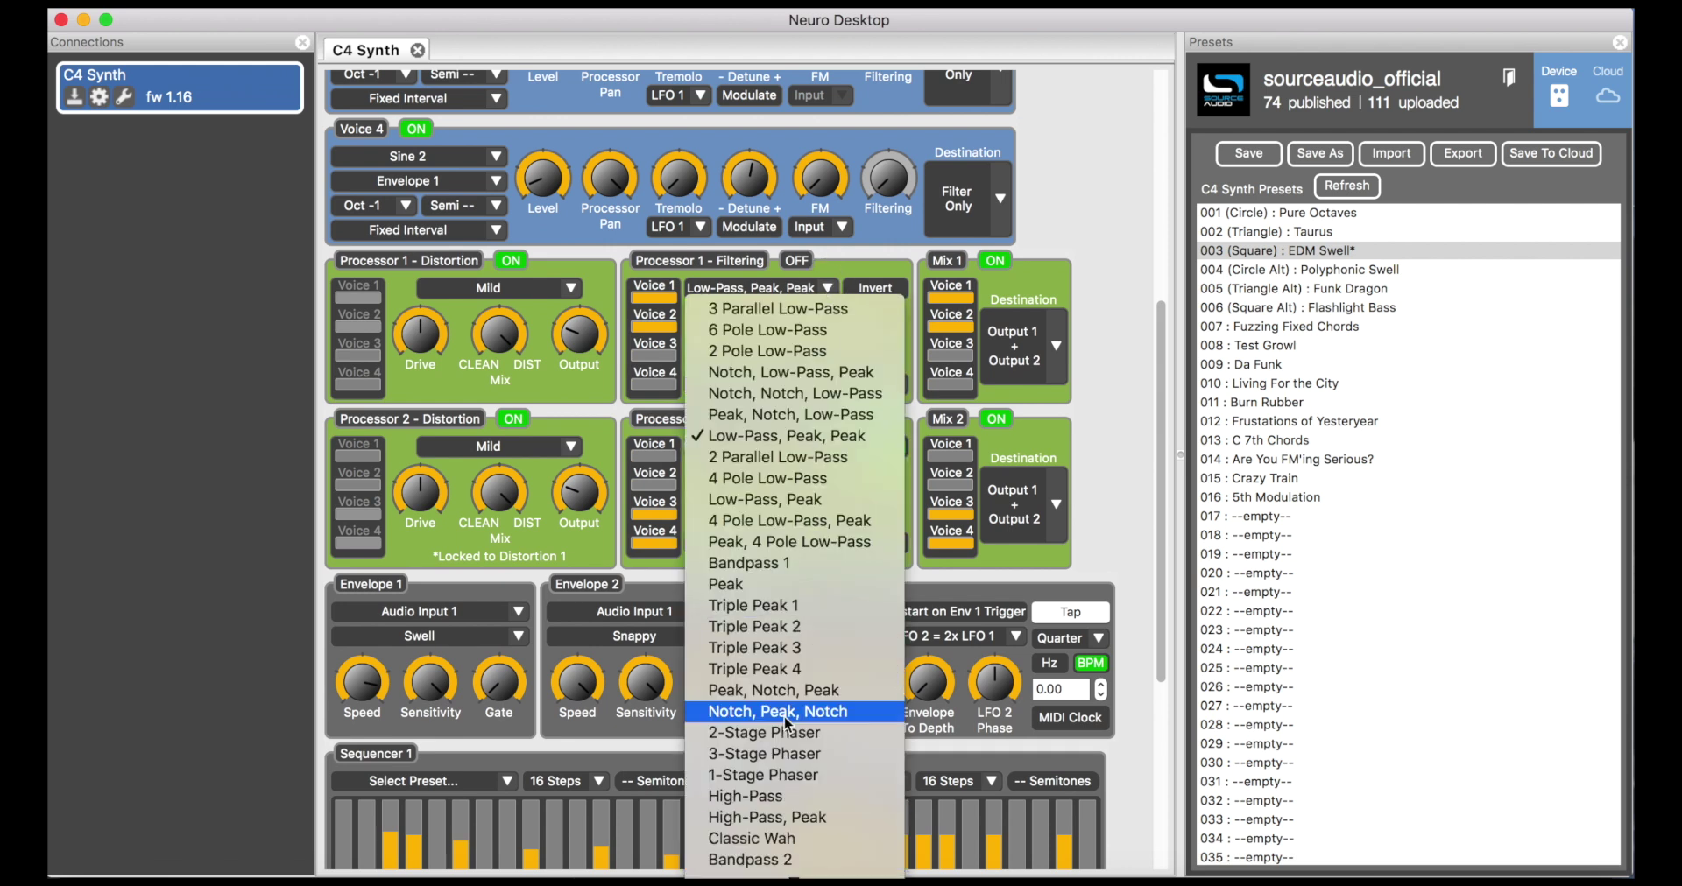
scroll(786, 701, "down", 1)
left_click(785, 415)
Step: Confirm Envelope 1 keeps Audio Input 1 and the Swell shape, and the LFO stays Sine
scroll(870, 521, "down", 3)
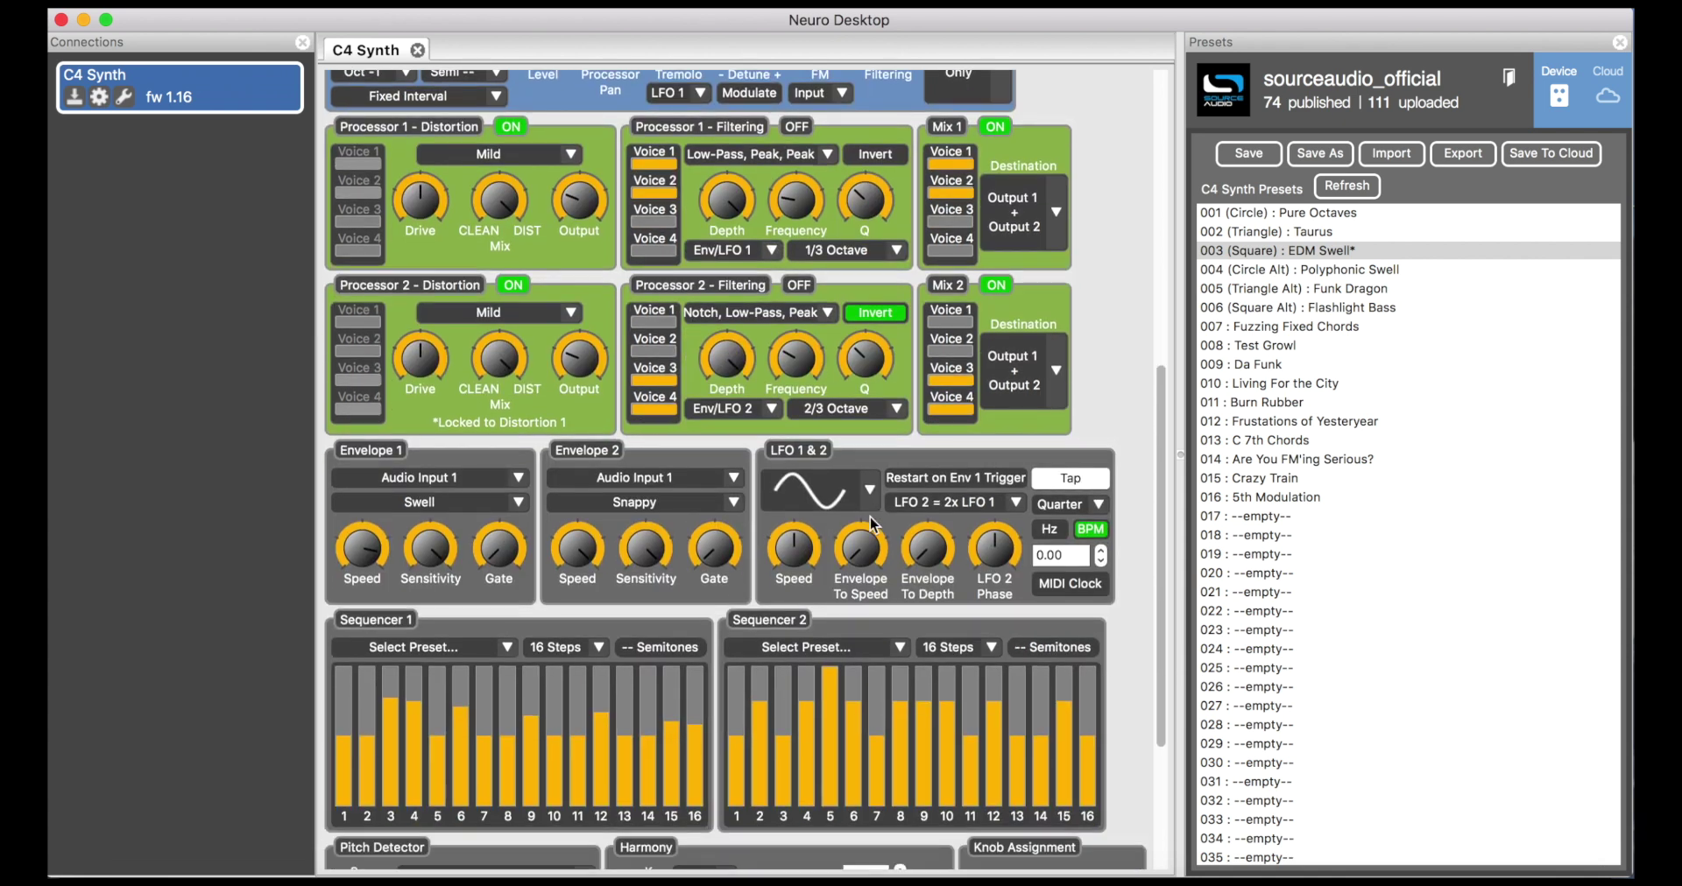
left_click(519, 478)
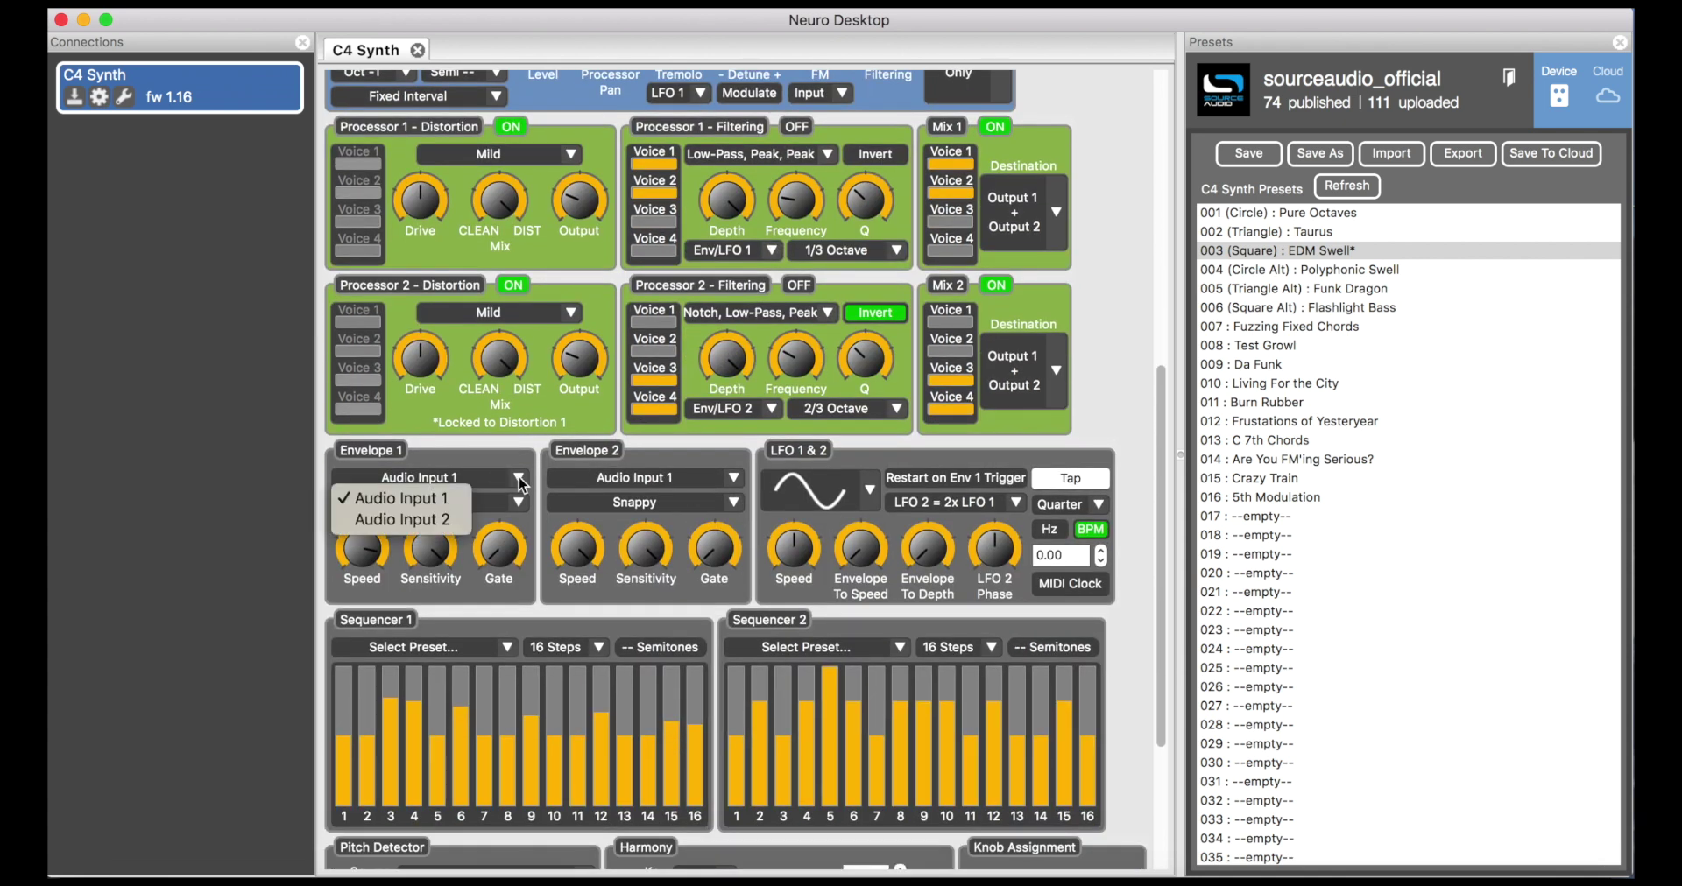
left_click(519, 479)
left_click(517, 503)
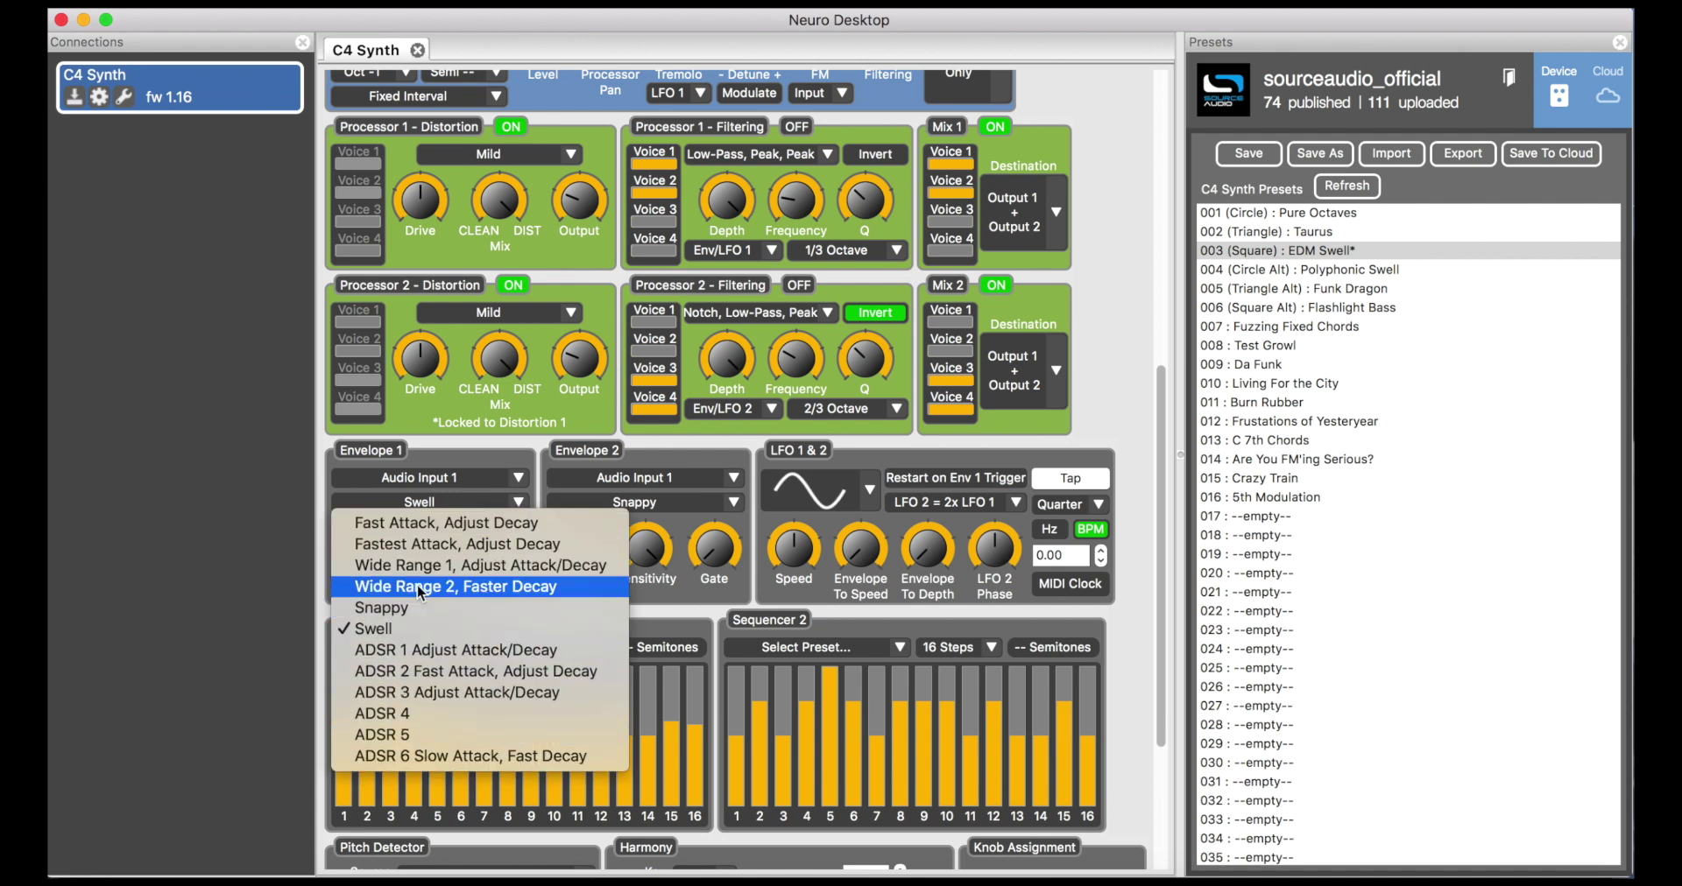
left_click(438, 639)
scroll(622, 709, "down", 3)
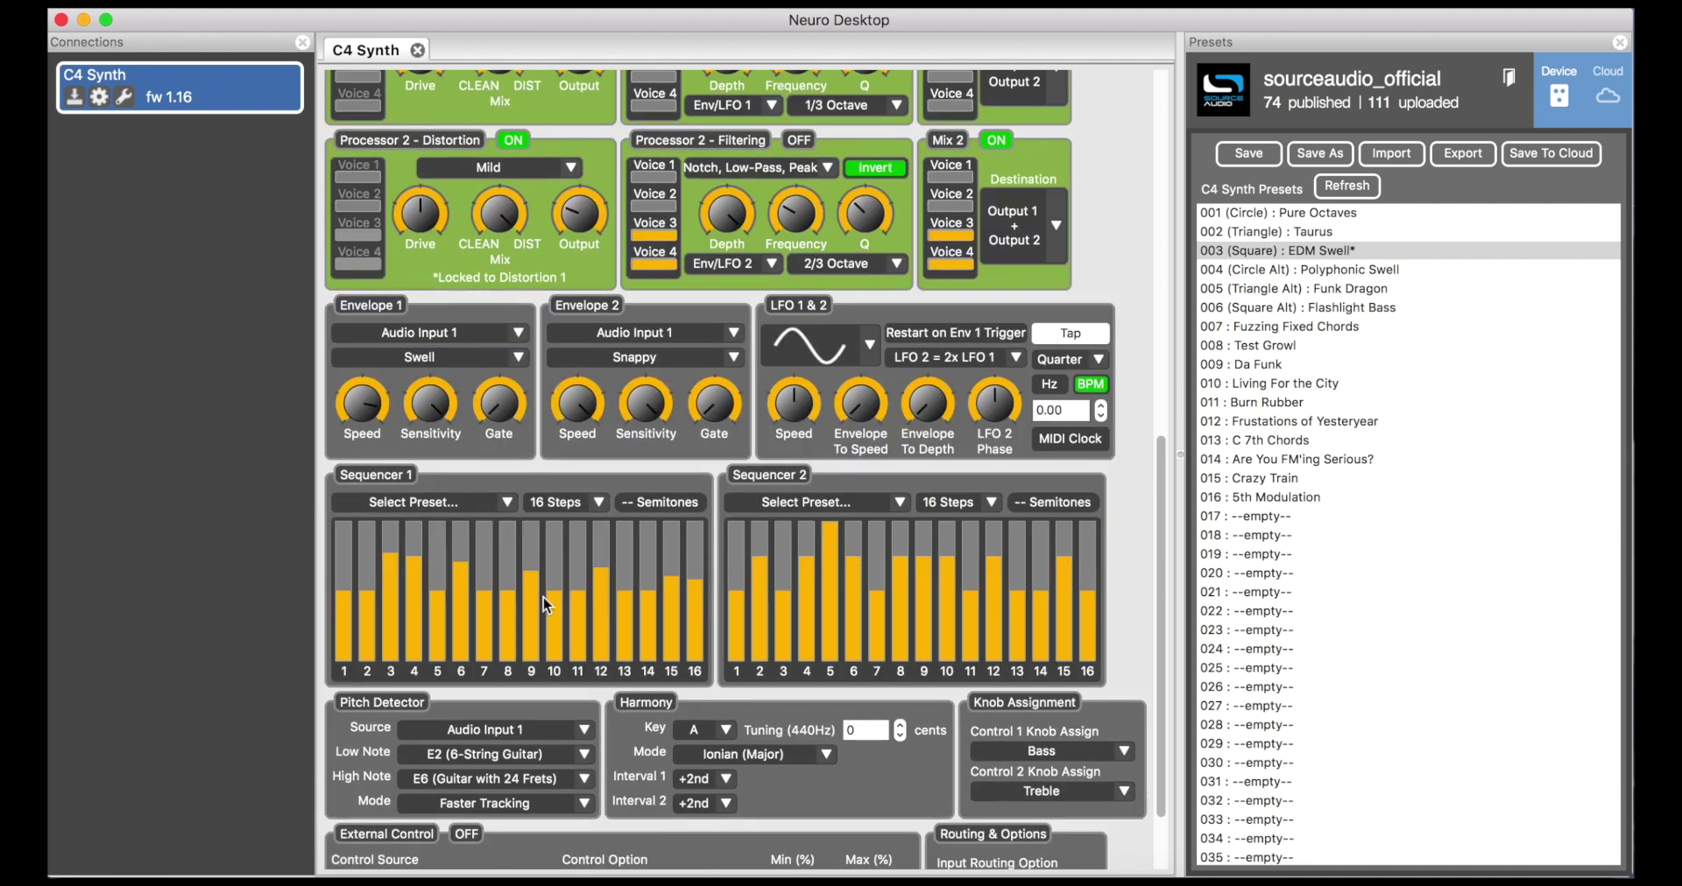
left_click(870, 343)
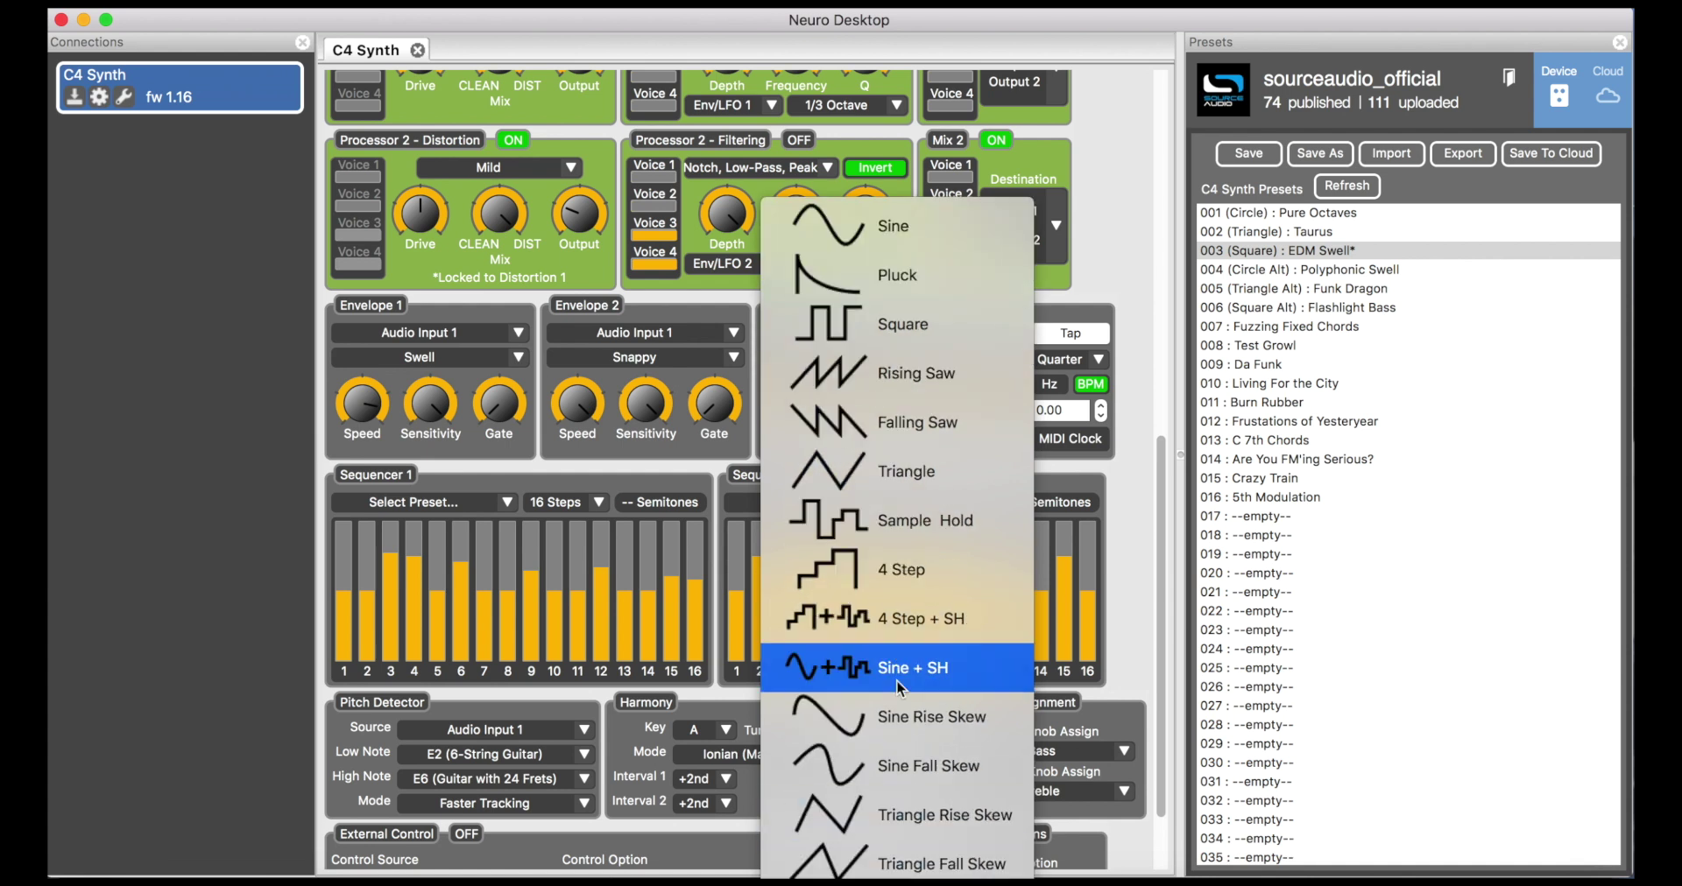
left_click(854, 239)
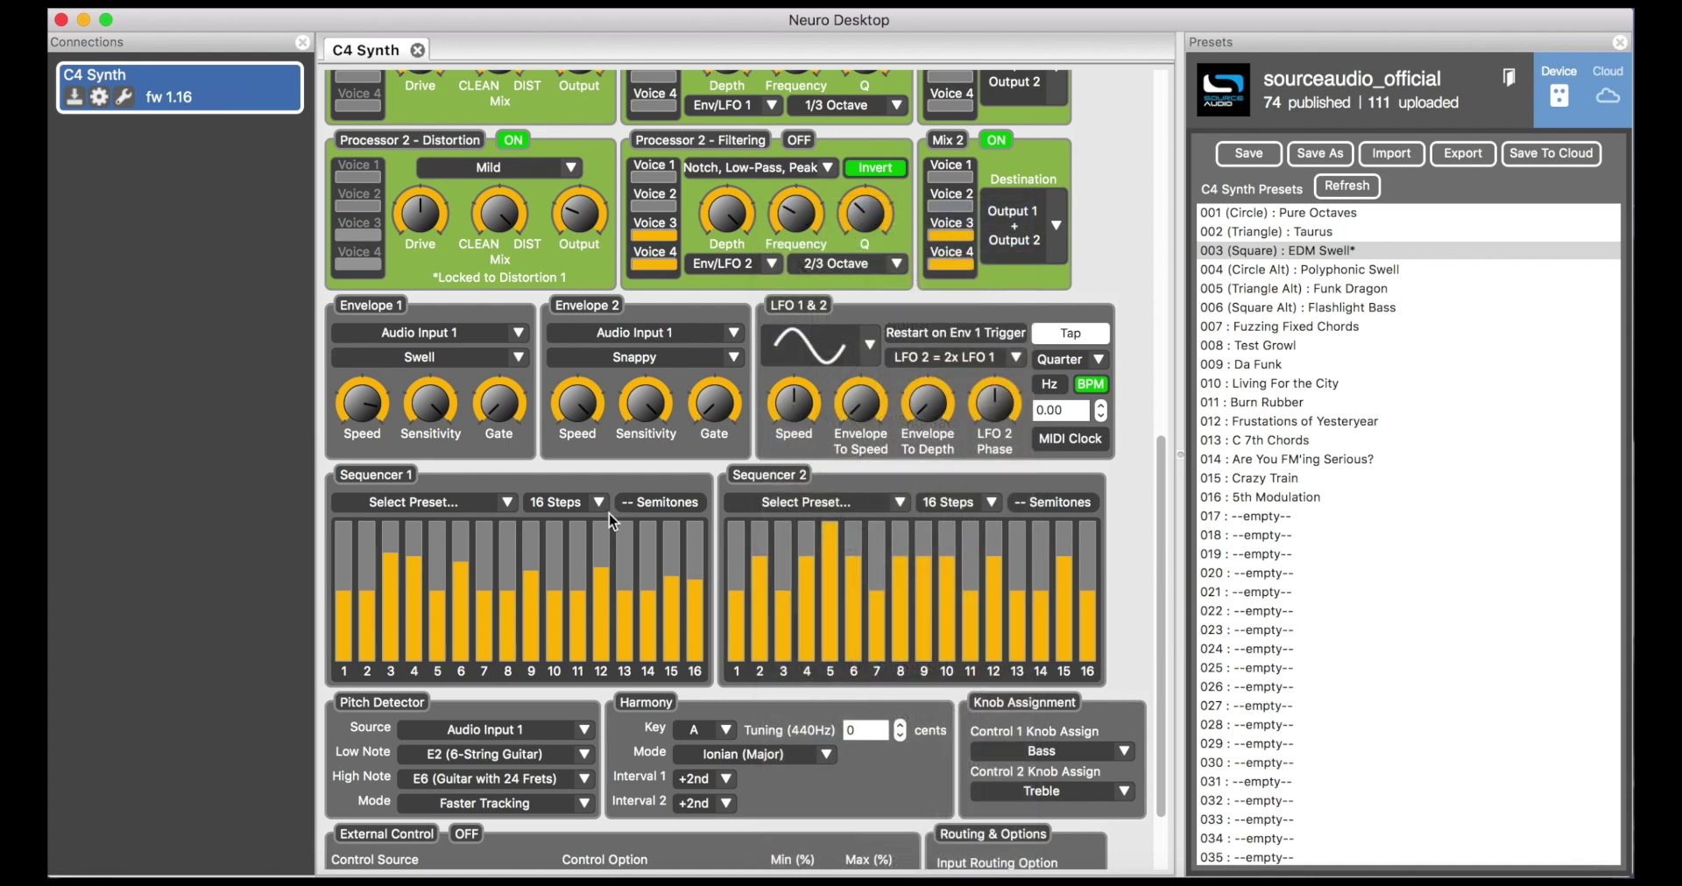
Step: Raise Sequencer 1 step 7 to +10 semitones
mouse_move(482, 592)
left_mouse_down()
mouse_move(482, 508)
mouse_move(477, 590)
mouse_move(509, 610)
left_mouse_up()
scroll(687, 790, "down", 3)
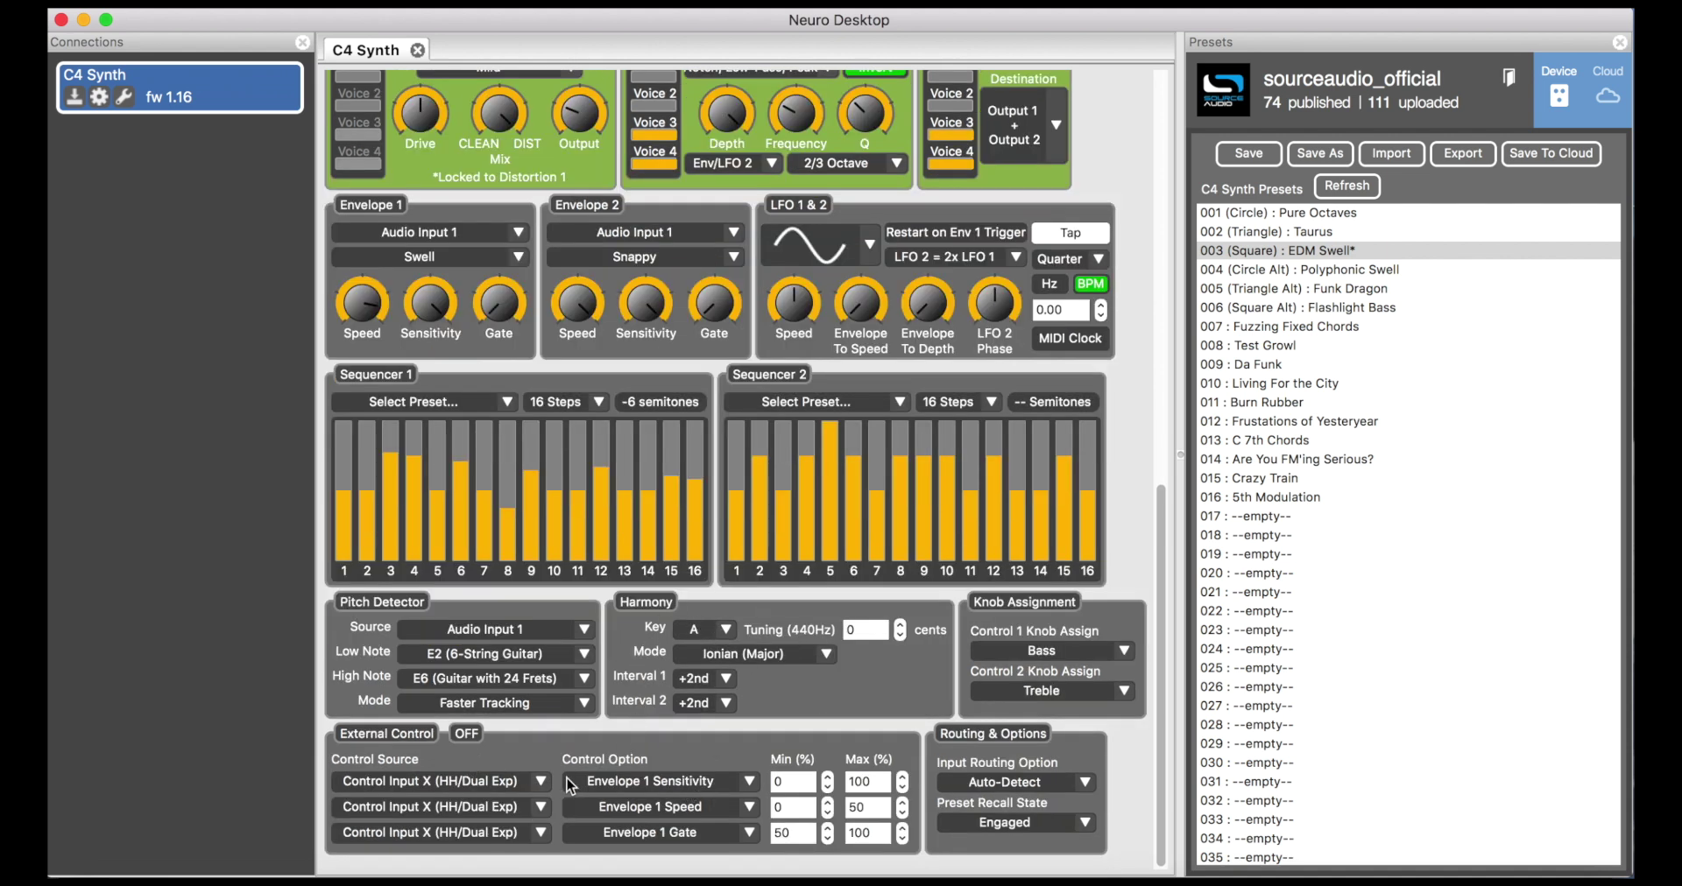
scroll(679, 661, "up", 15)
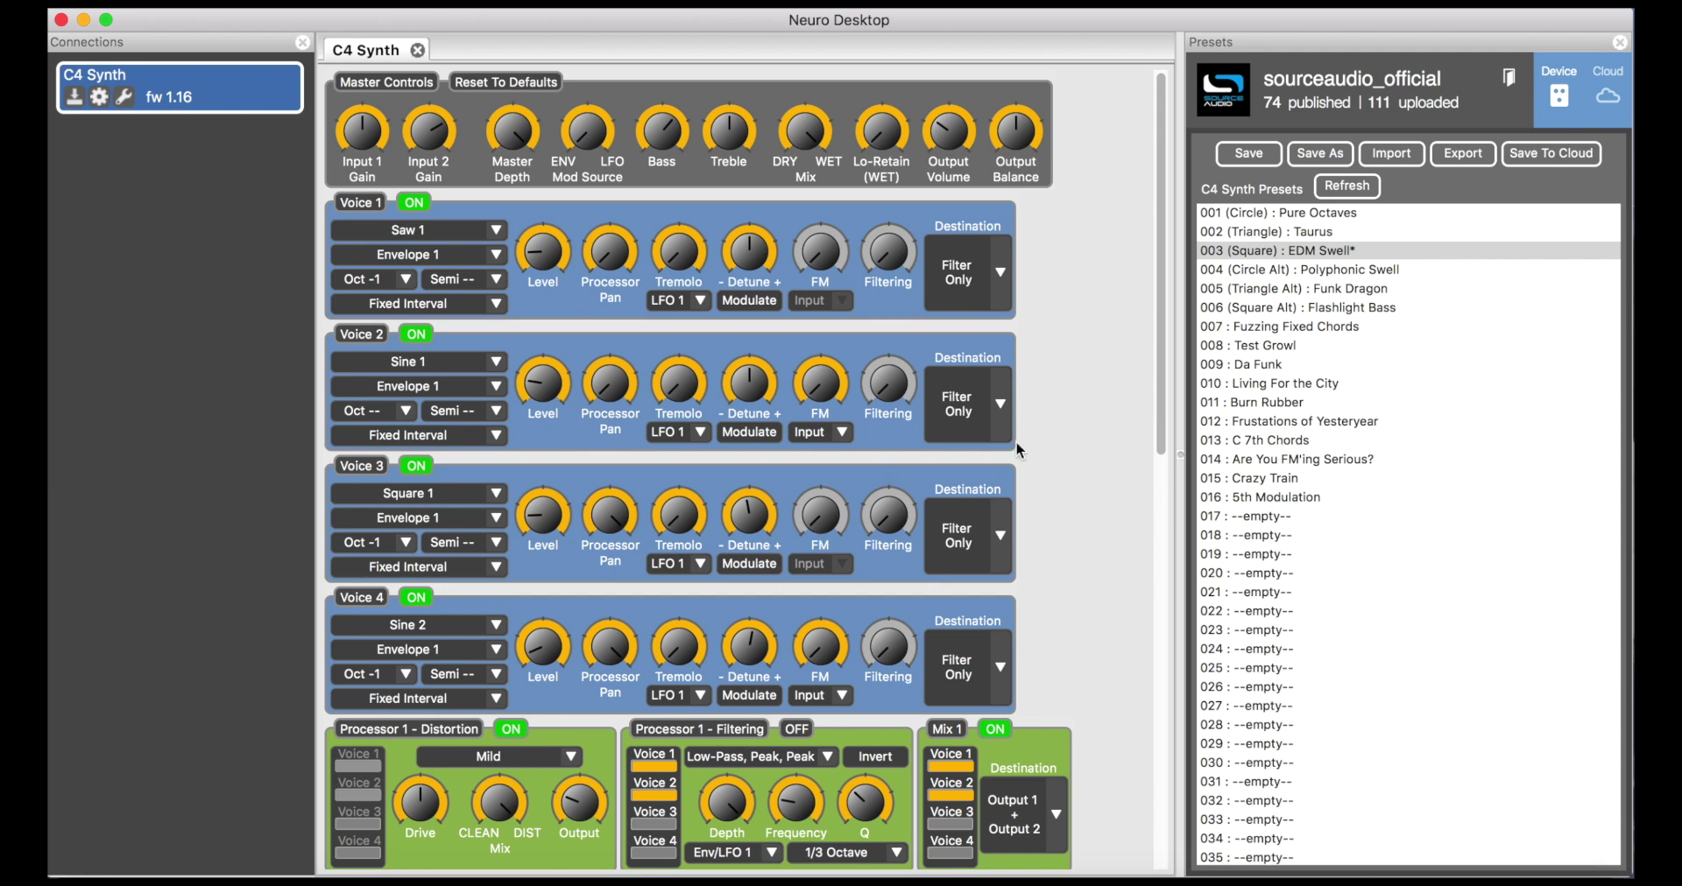
Step: Browse the community cloud presets
left_click(1608, 99)
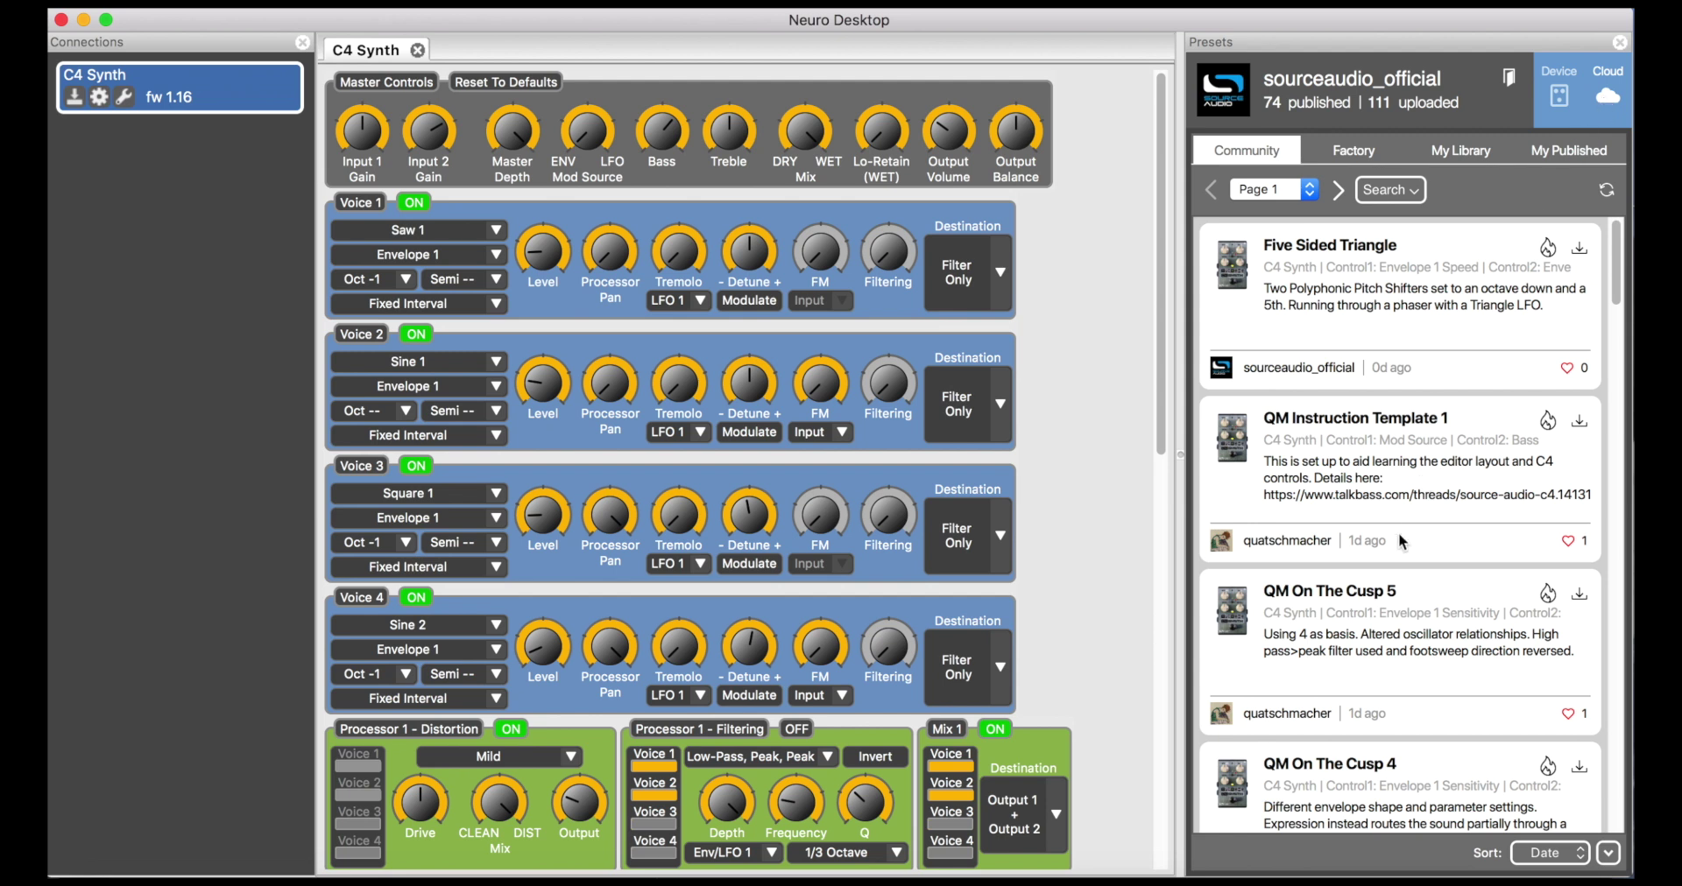
scroll(1398, 532, "down", 5)
scroll(1398, 533, "down", 7)
scroll(1397, 533, "up", 10)
scroll(1397, 537, "up", 2)
scroll(1353, 629, "down", 1)
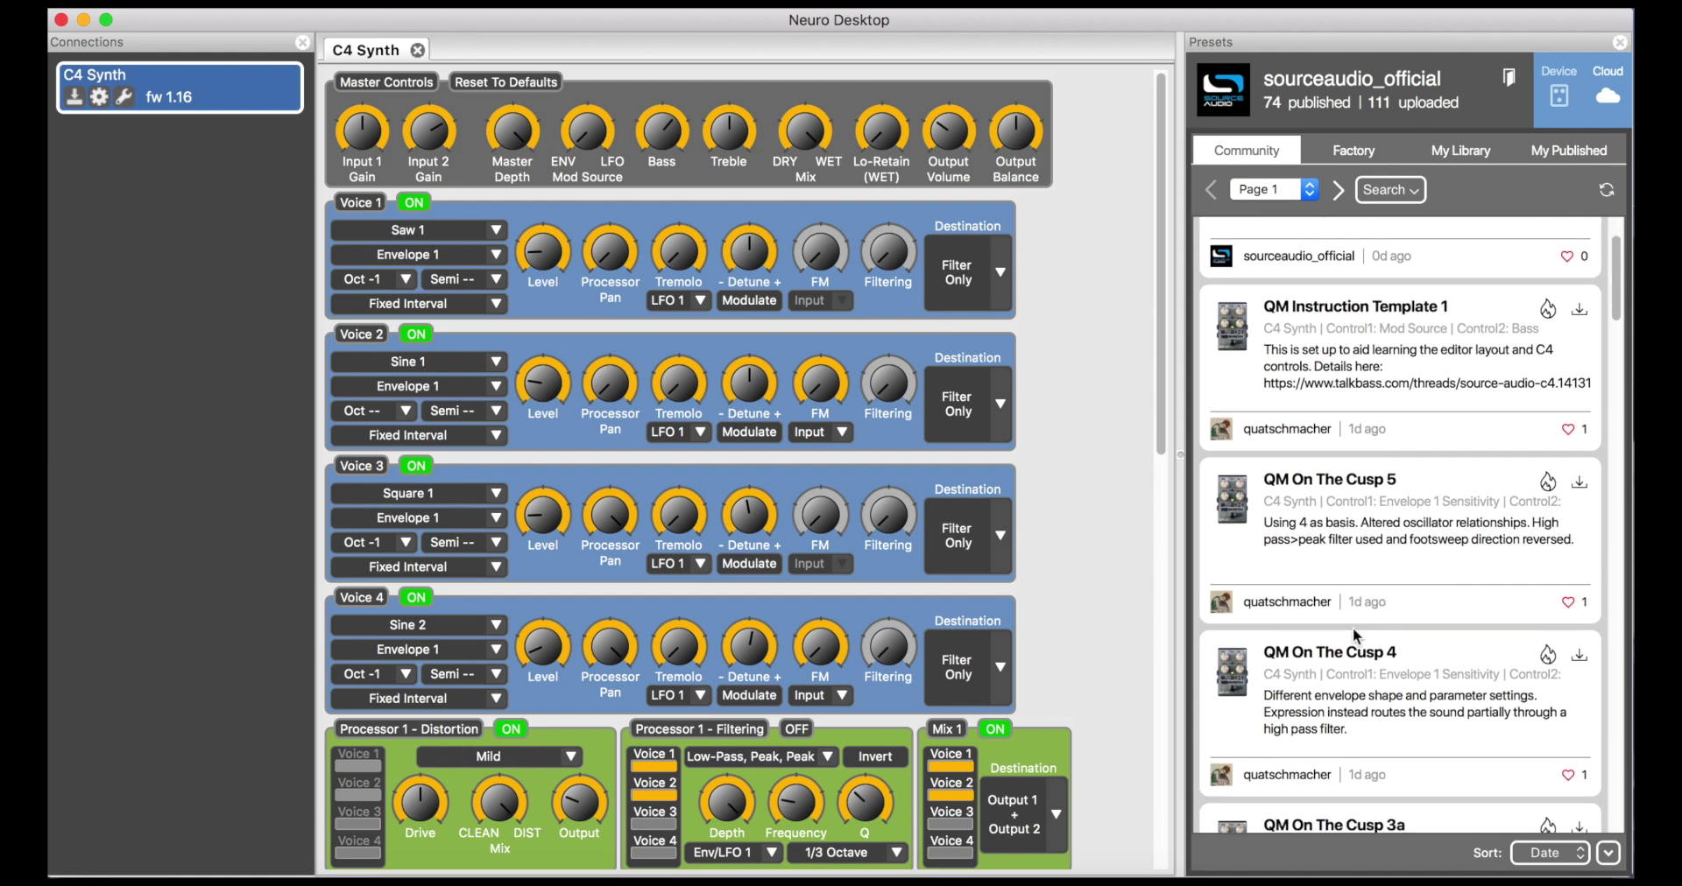
scroll(1352, 627, "up", 1)
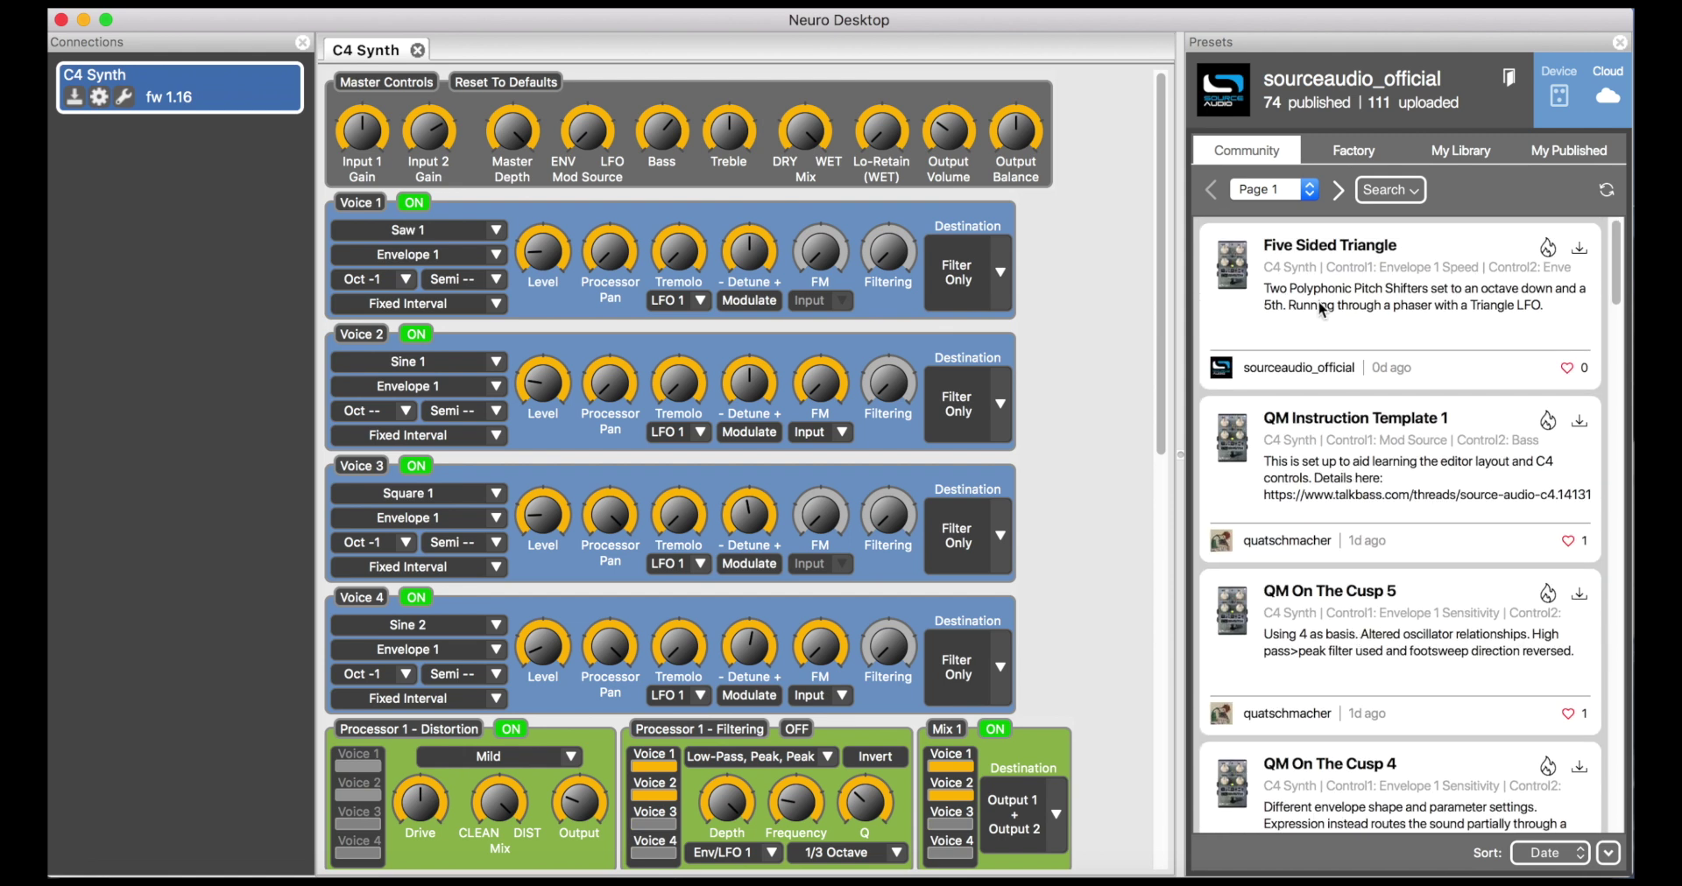
Step: Load Five Sided Triangle, return to the pedal's preset list, and start saving under a new name
left_click(1305, 266)
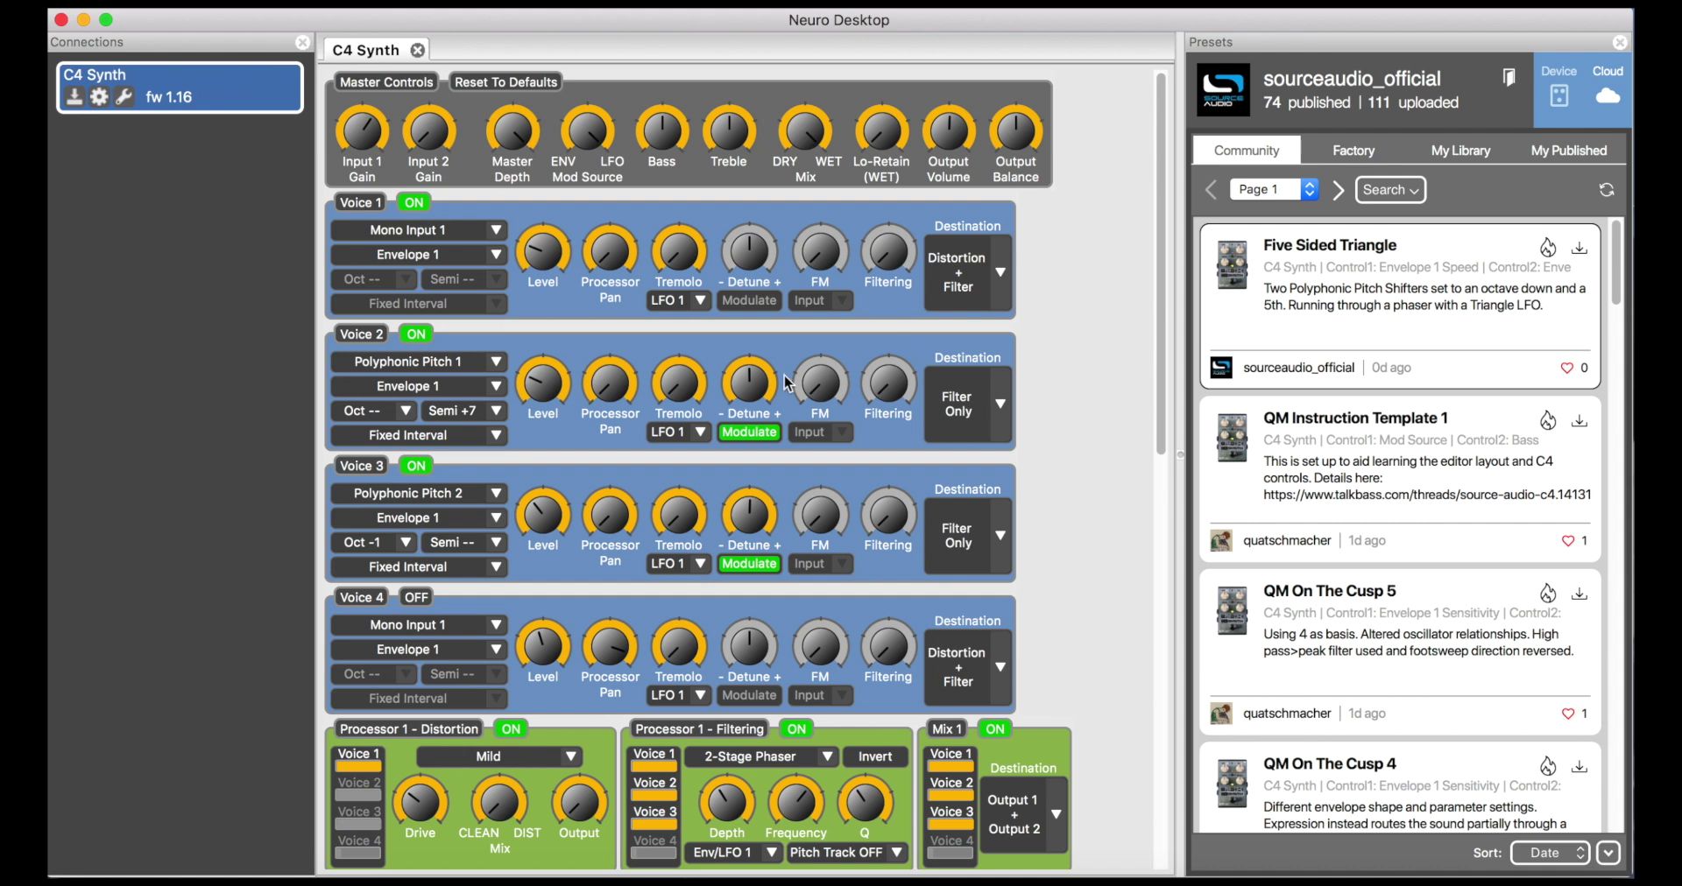
scroll(833, 375, "down", 5)
scroll(786, 383, "up", 5)
left_click(1558, 94)
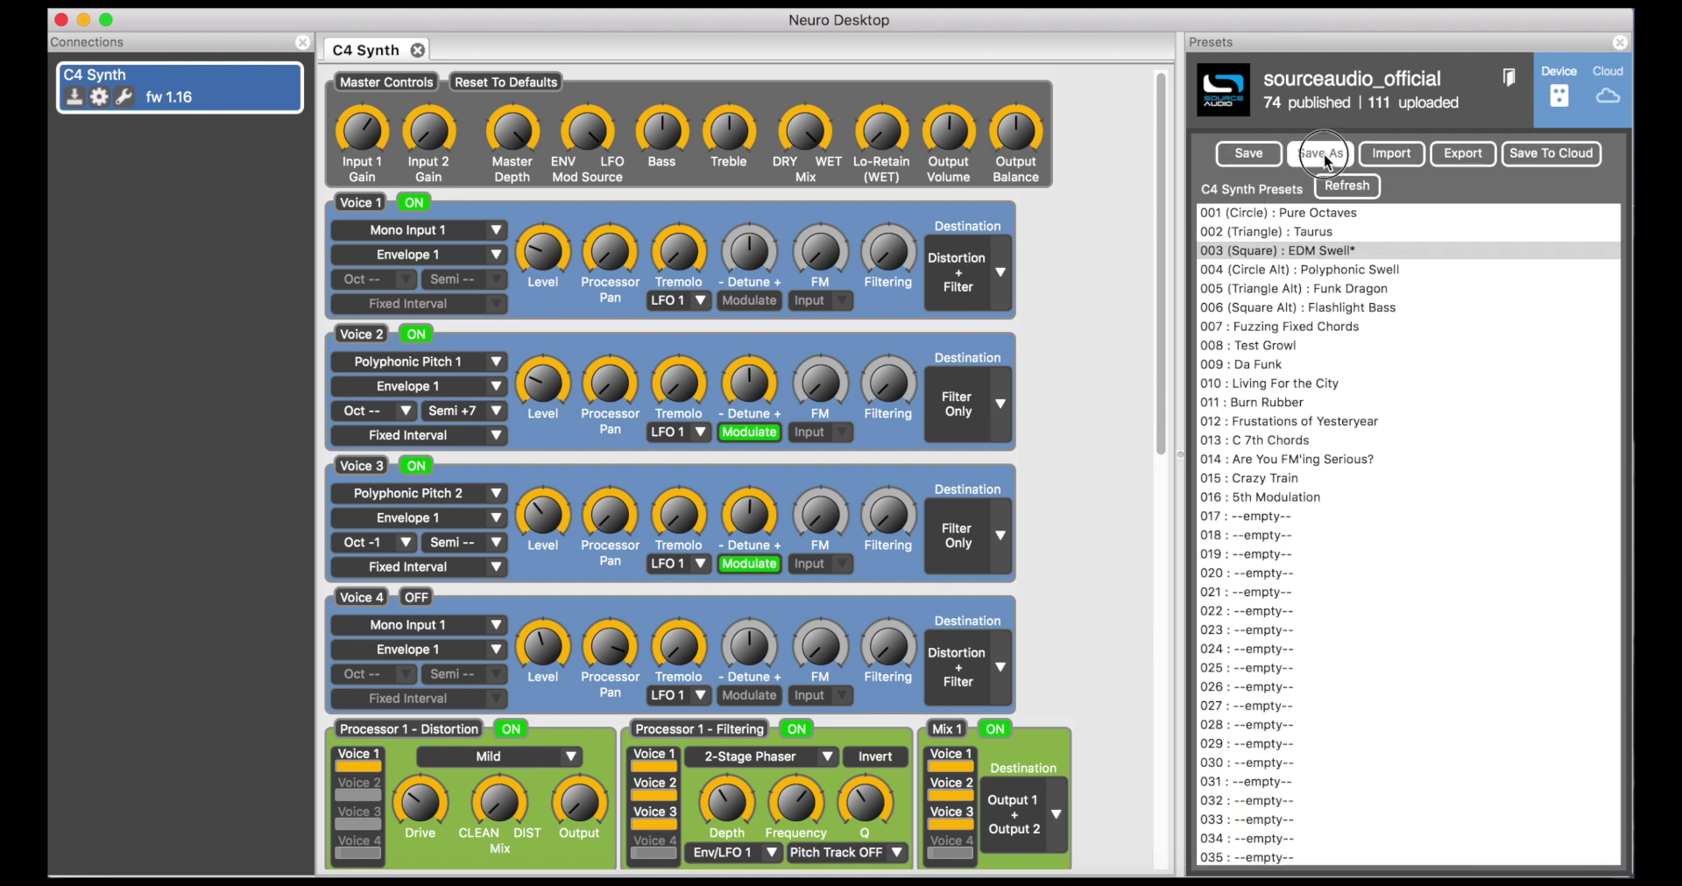
left_click(1323, 154)
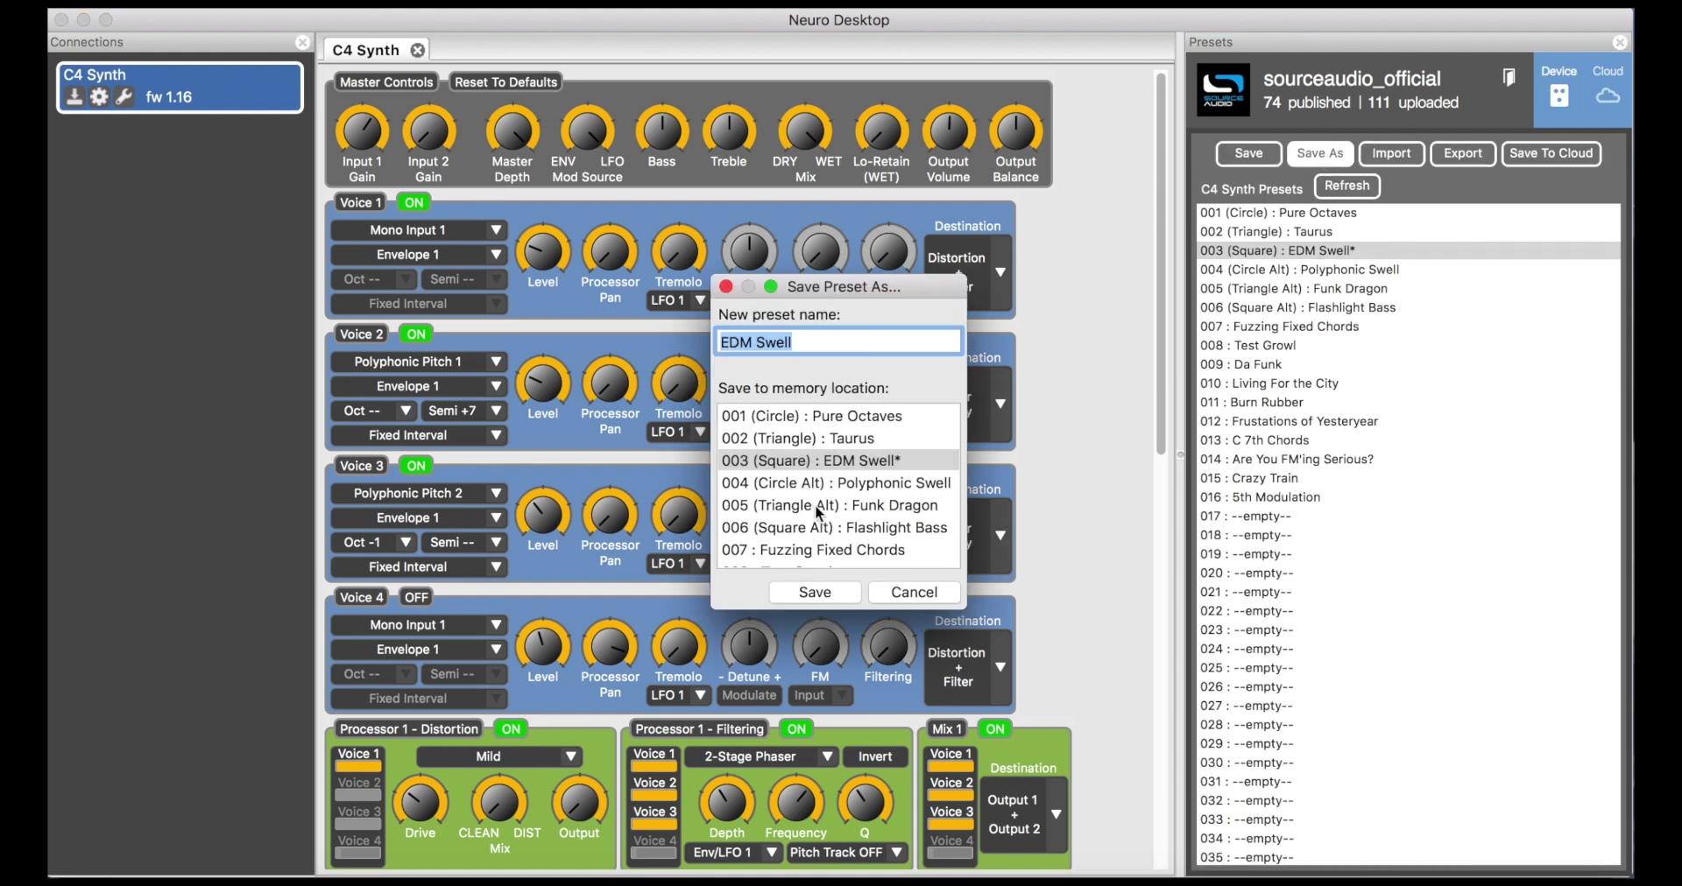
scroll(818, 508, "down", 6)
scroll(820, 511, "up", 6)
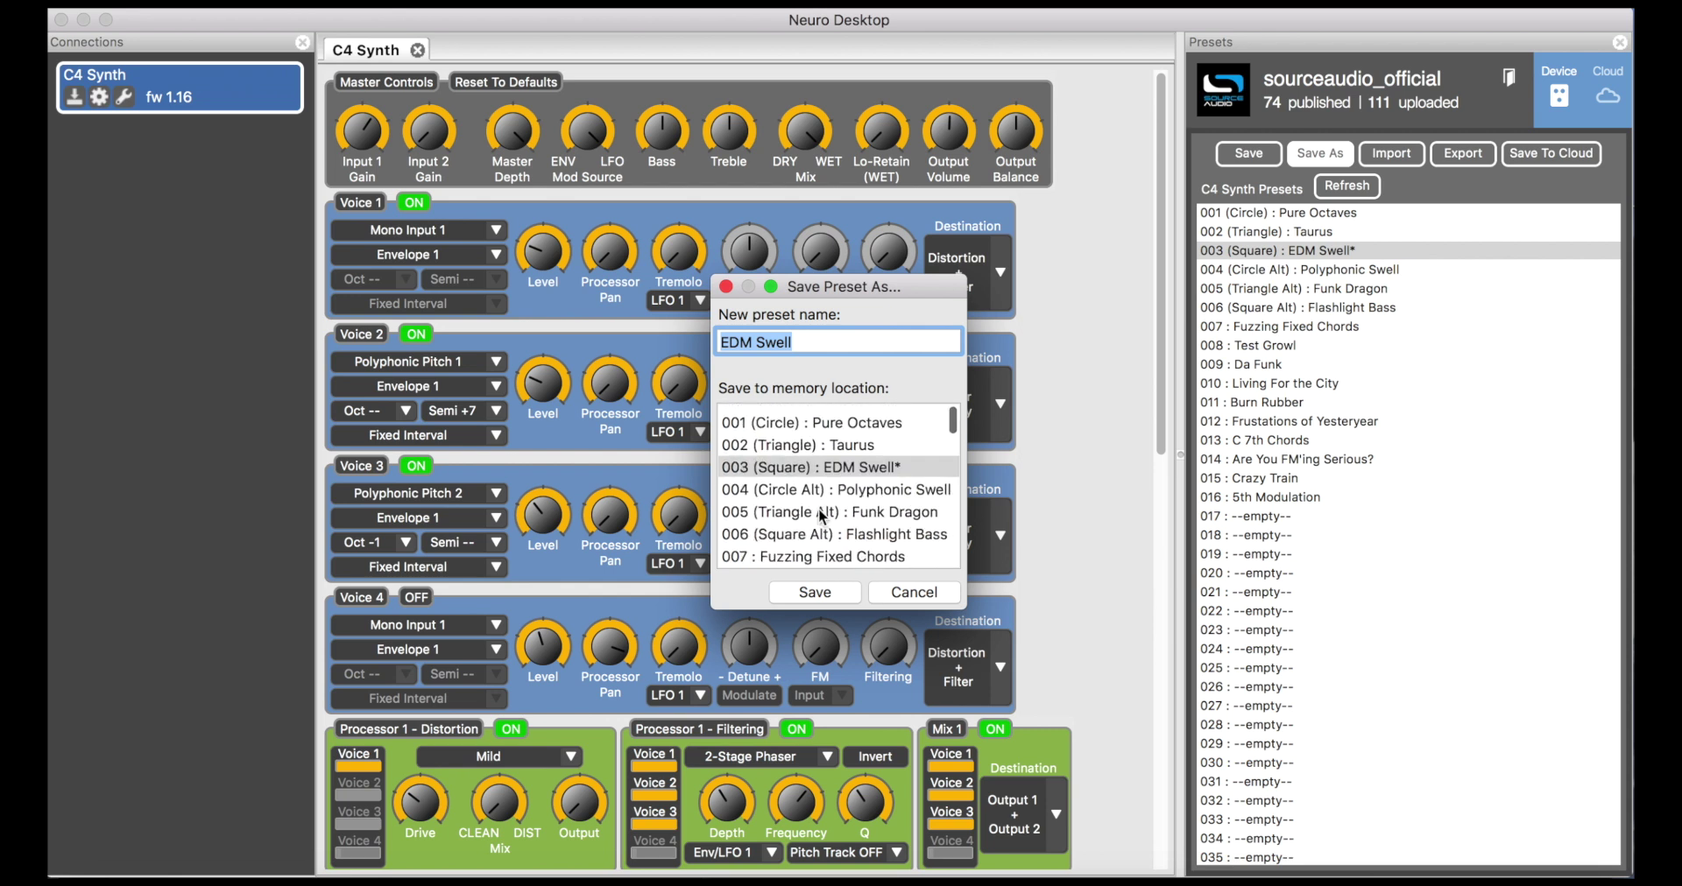
left_click(914, 594)
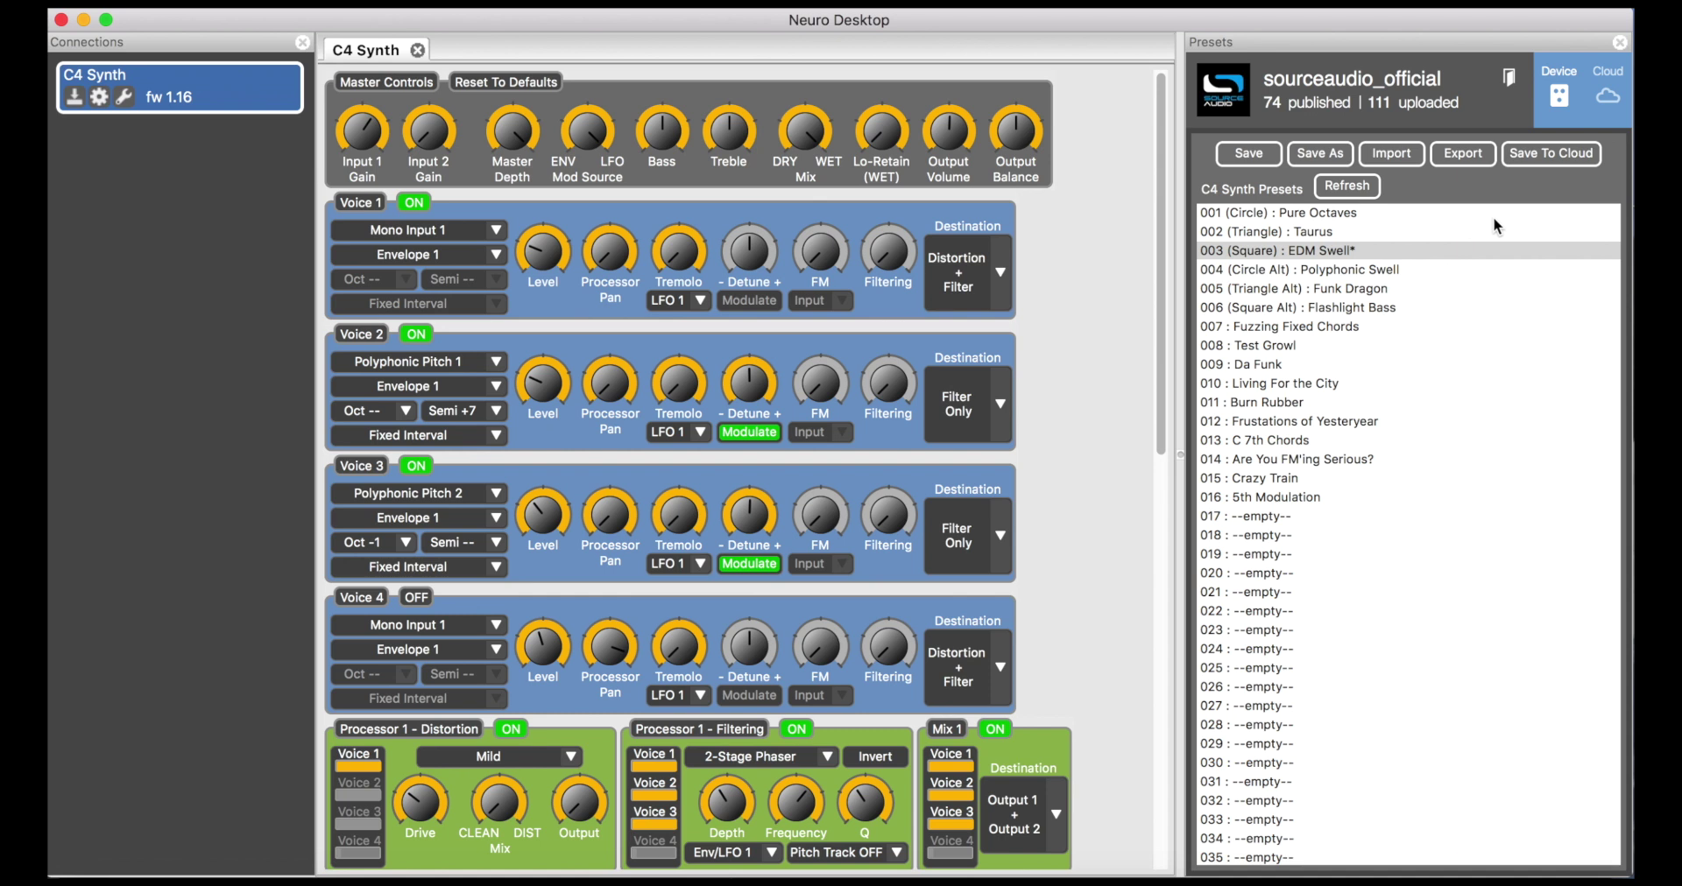
Step: Sort the cloud community presets by Favorite and load Da Funk onto the pedal
left_click(1608, 97)
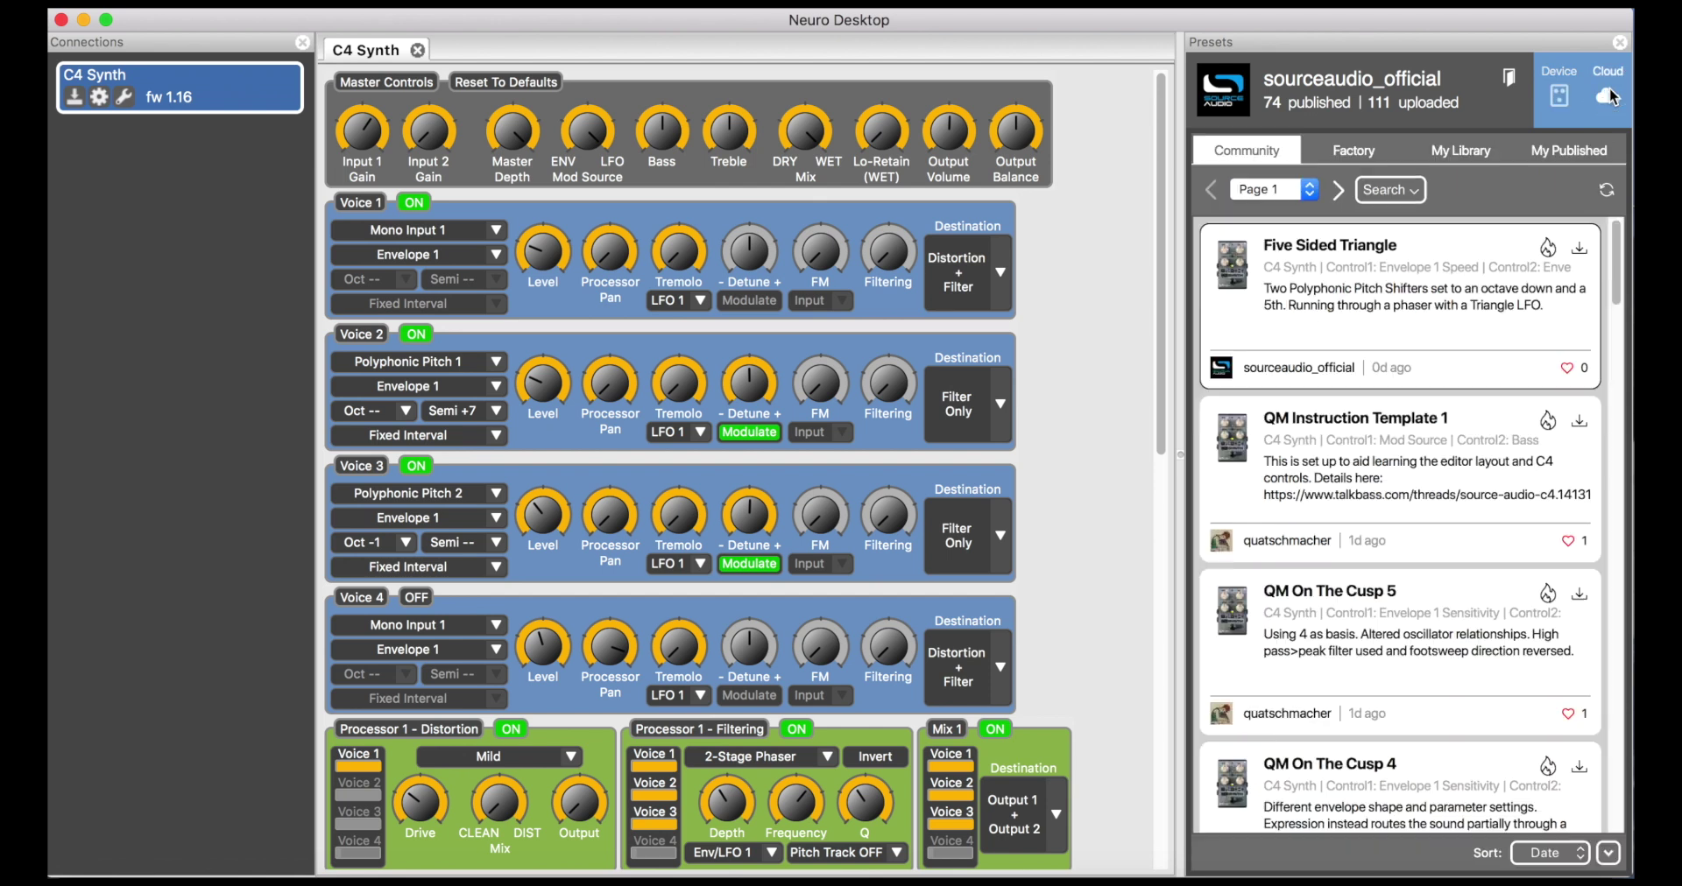
left_click(1582, 855)
scroll(1370, 429, "down", 3)
scroll(1368, 423, "up", 3)
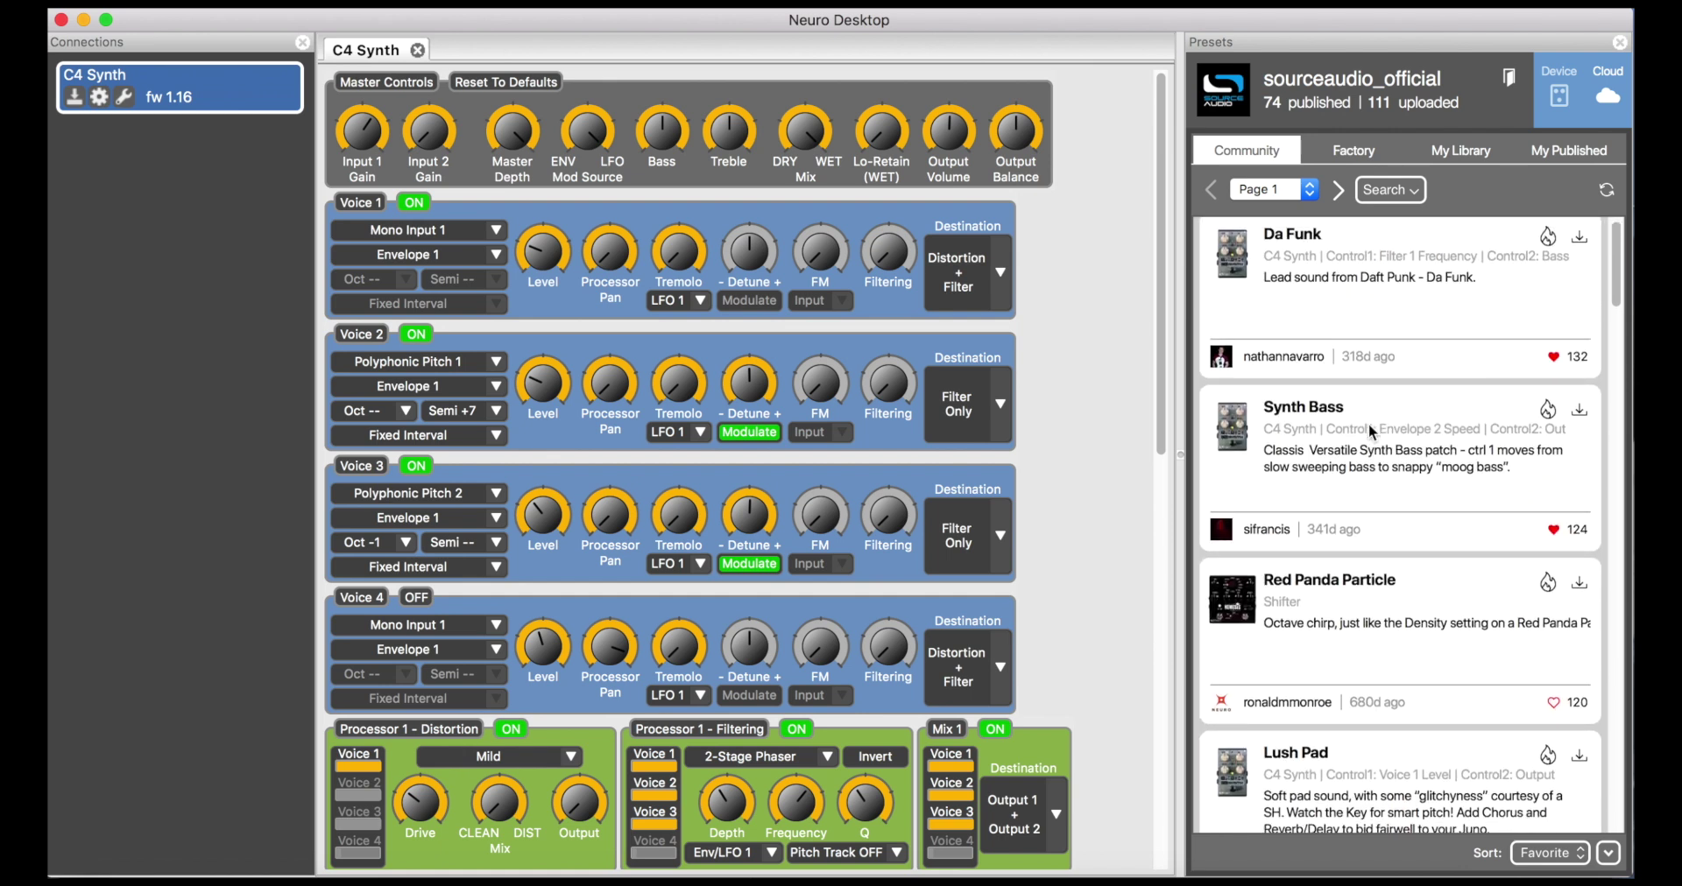
scroll(1368, 423, "up", 1)
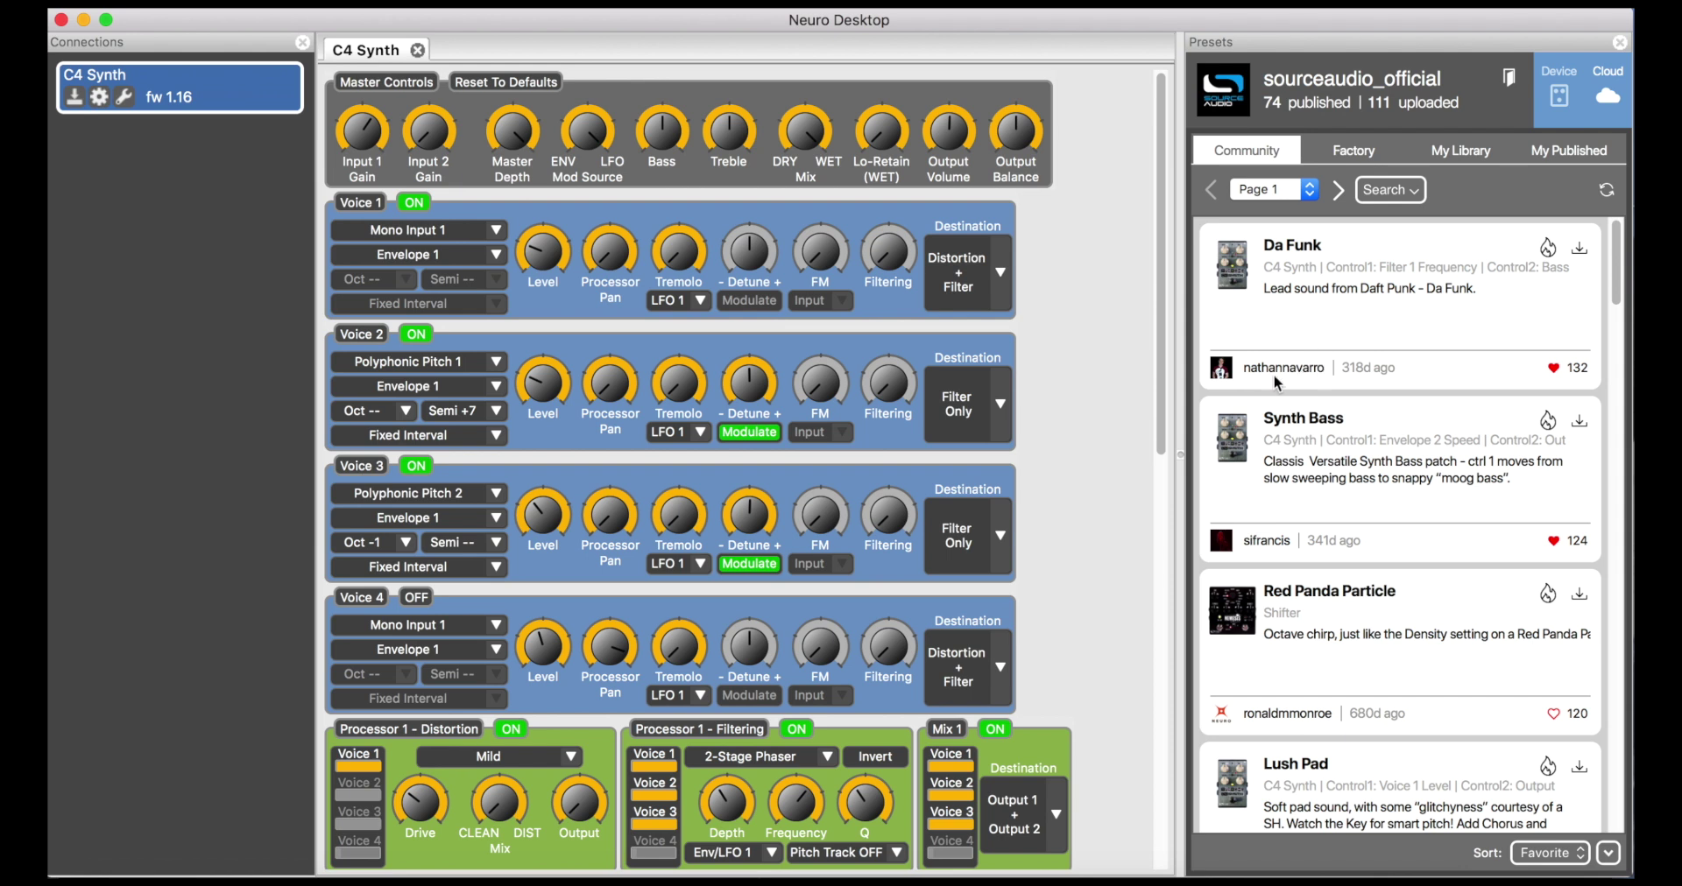
left_click(1284, 249)
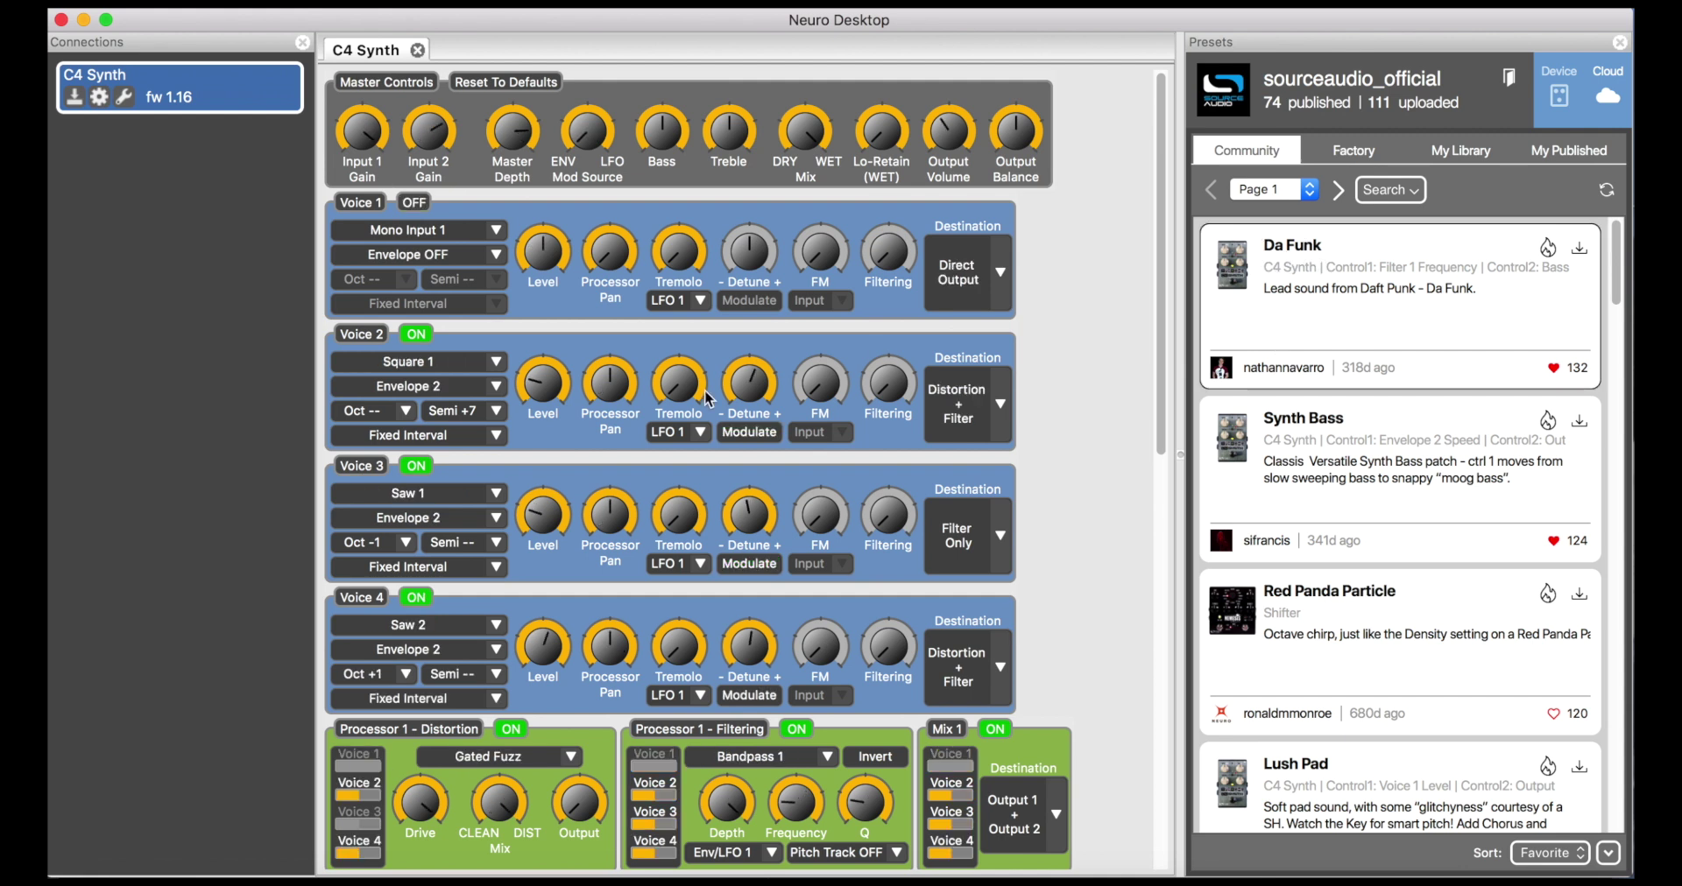
scroll(489, 482, "down", 3)
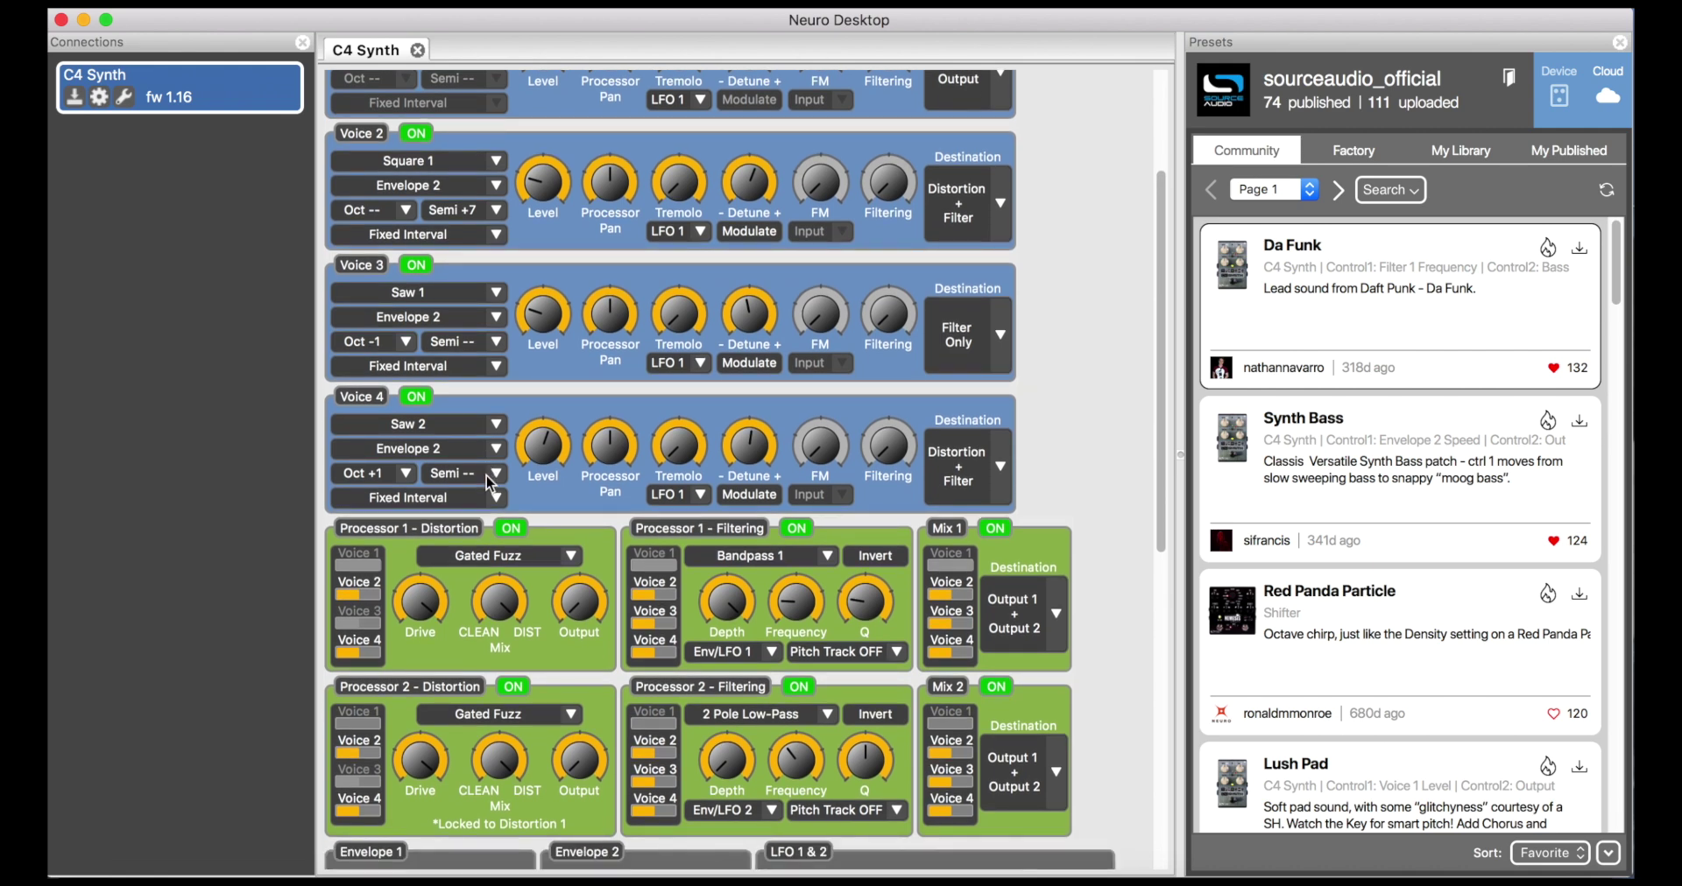
scroll(488, 481, "up", 5)
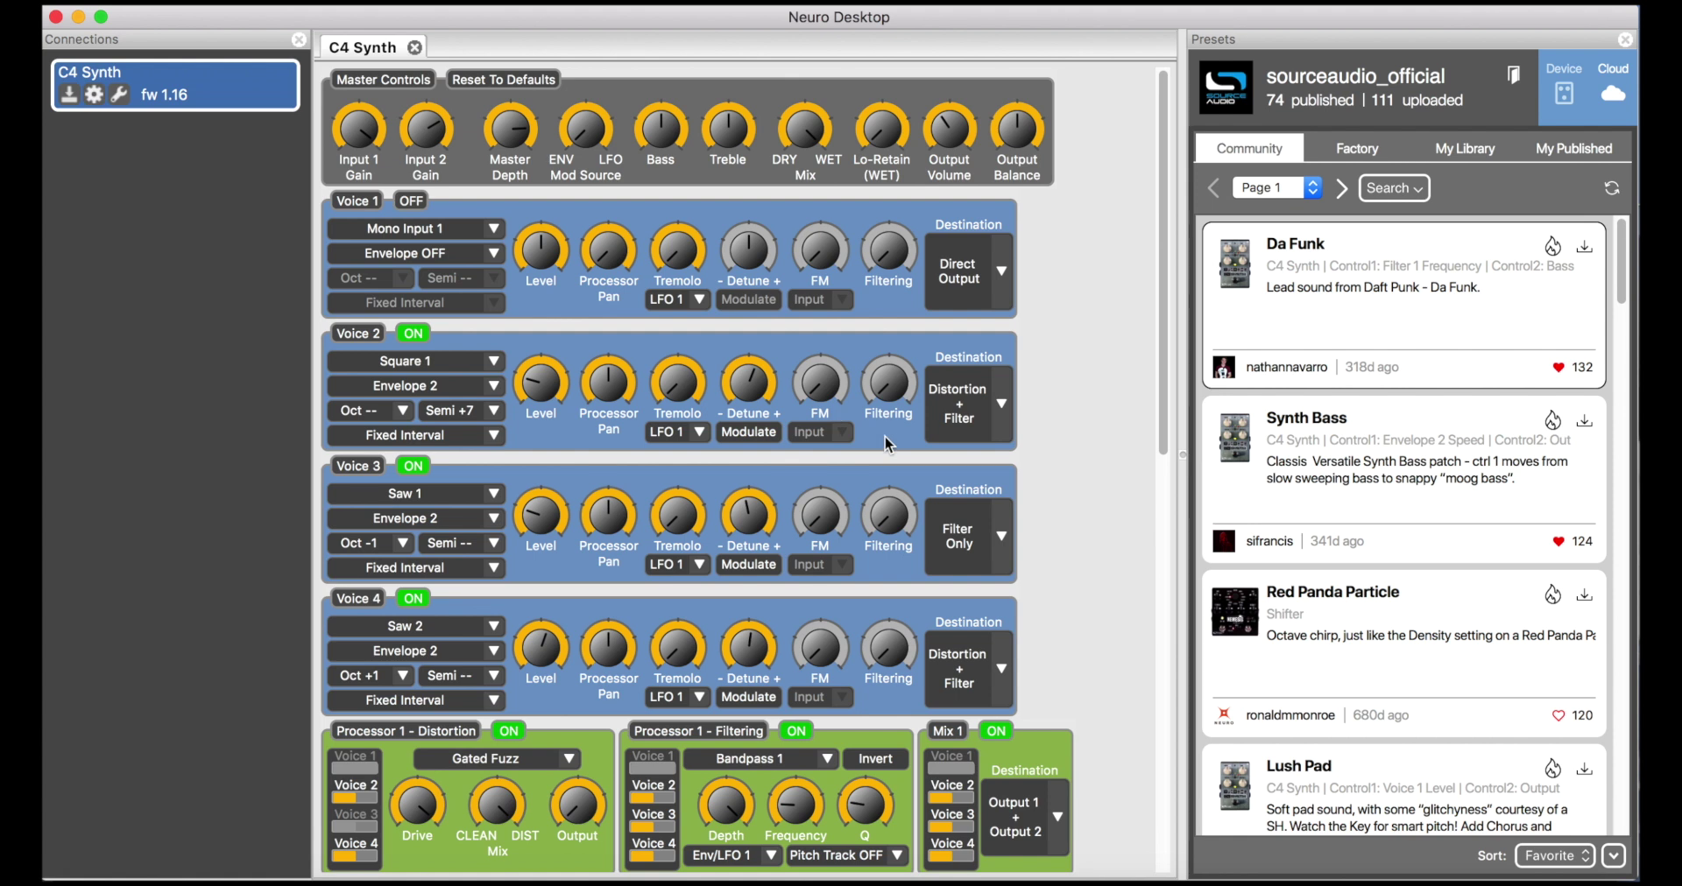
scroll(885, 438, "down", 2)
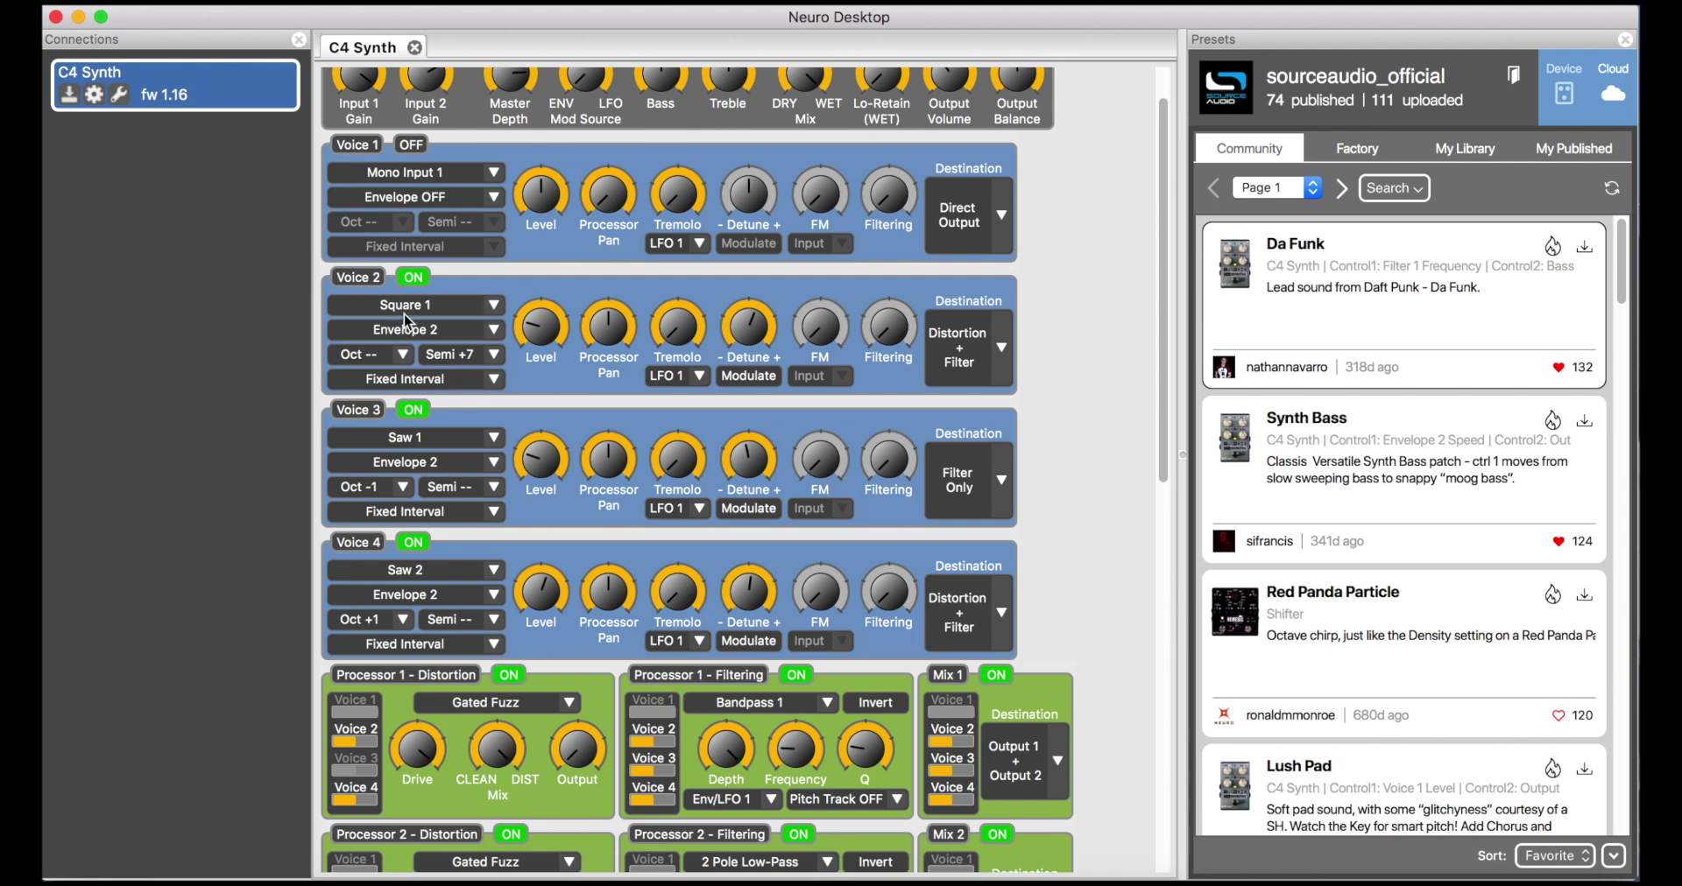
Step: Check Voice 3–4 sources keeping Saw 2, mute Voice 2, then restore Voices 3 and 2
left_click(495, 444)
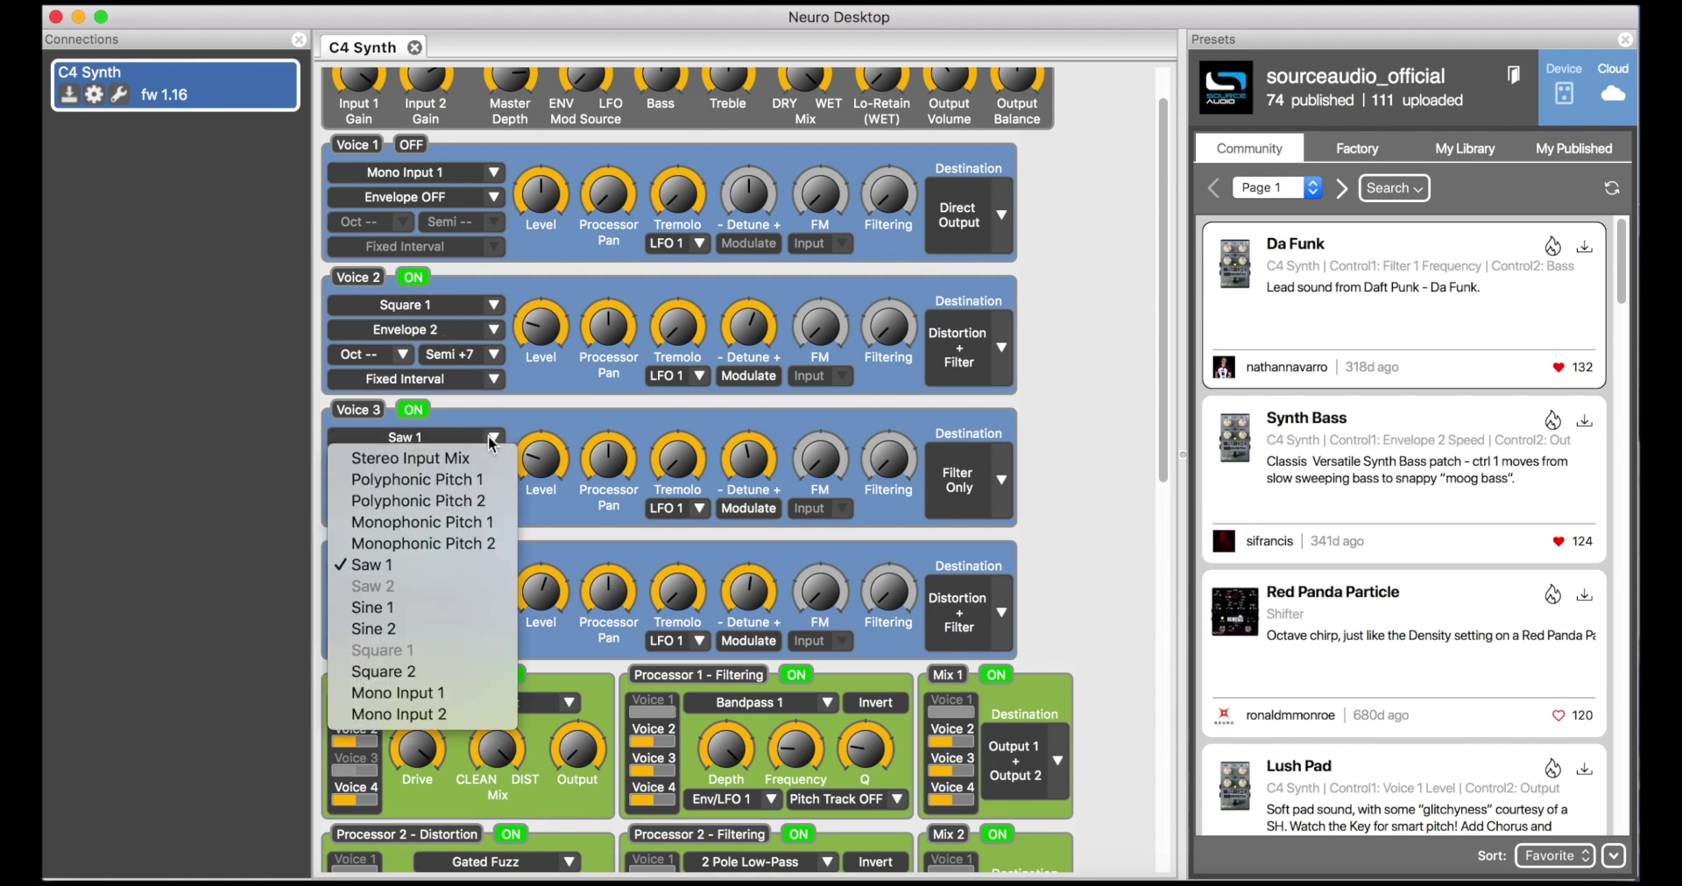
left_click(366, 571)
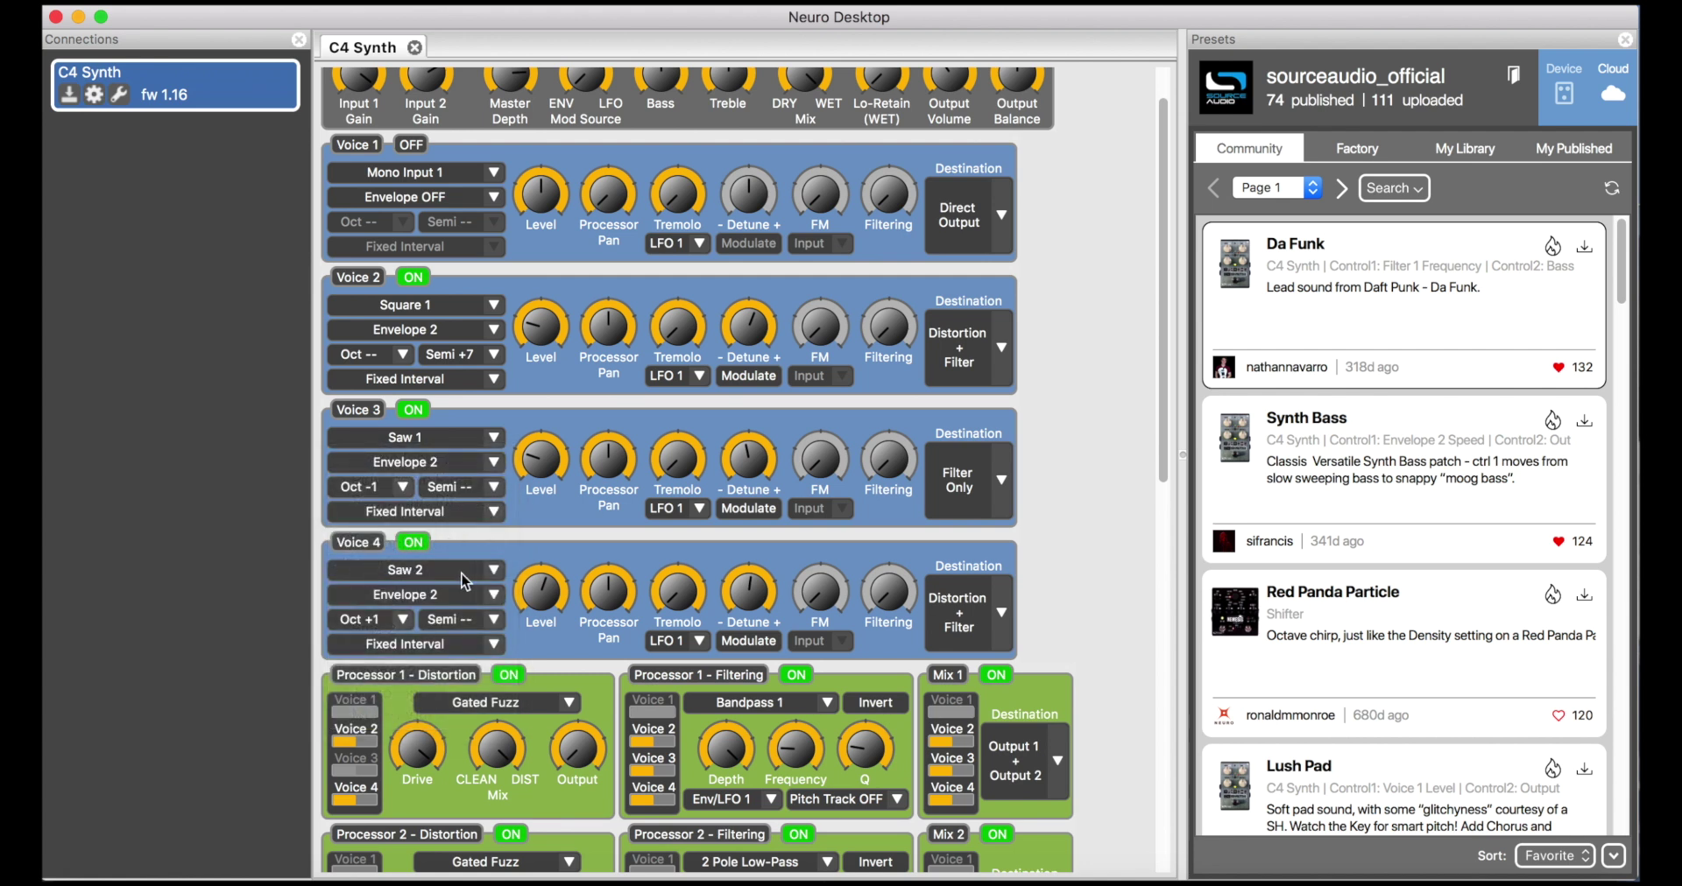
left_click(493, 571)
left_click(390, 720)
left_click(414, 278)
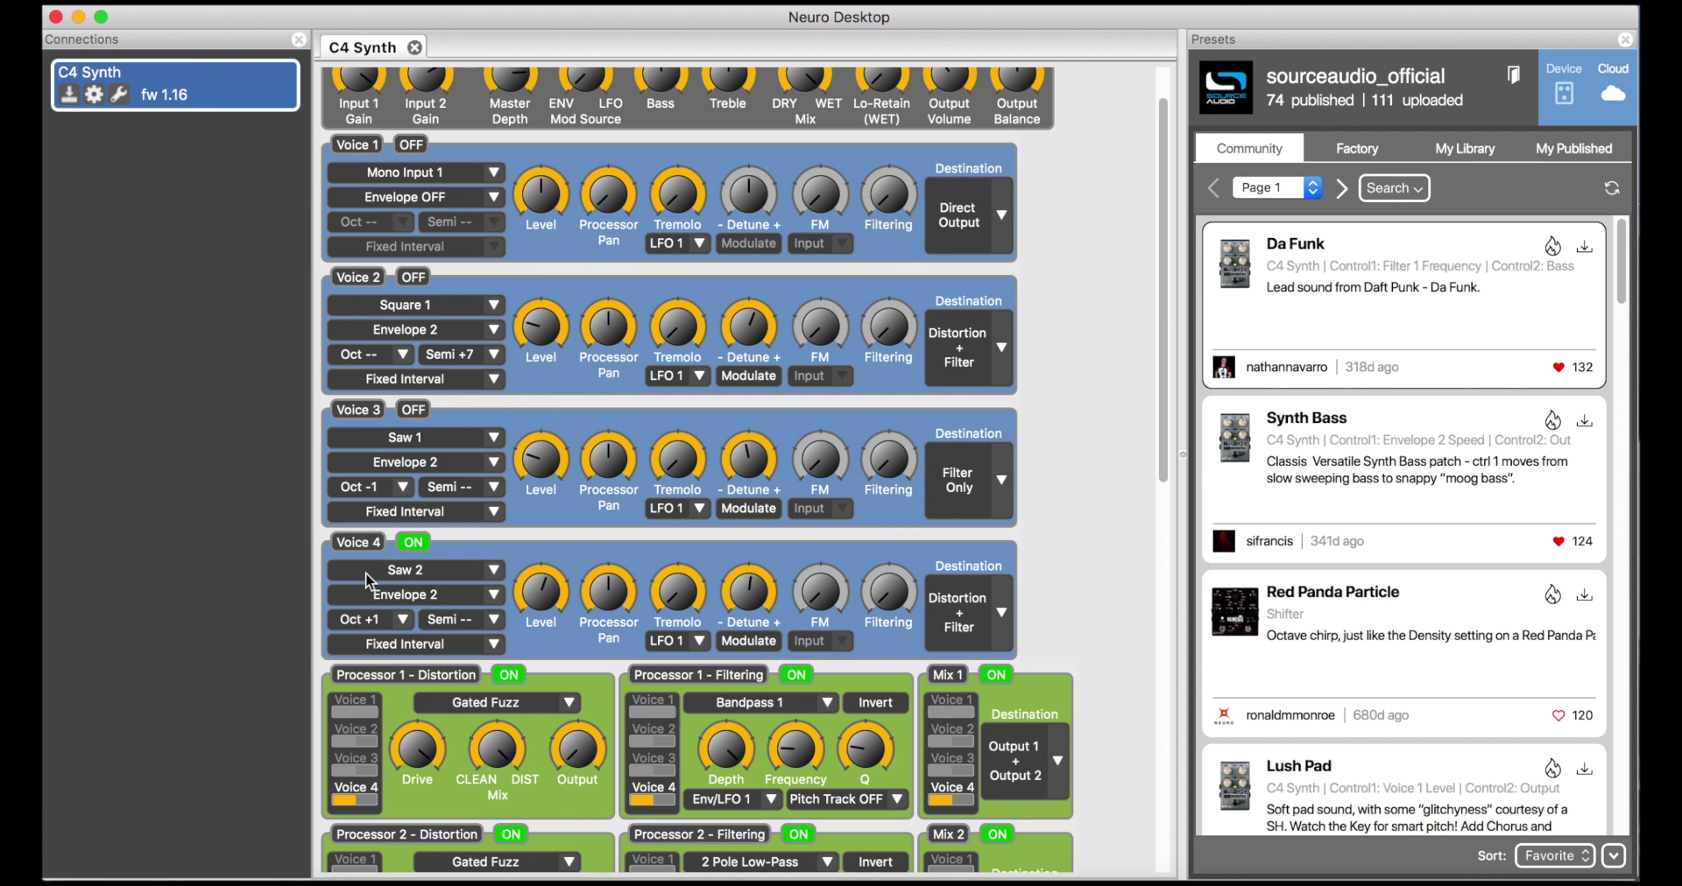
left_click(415, 414)
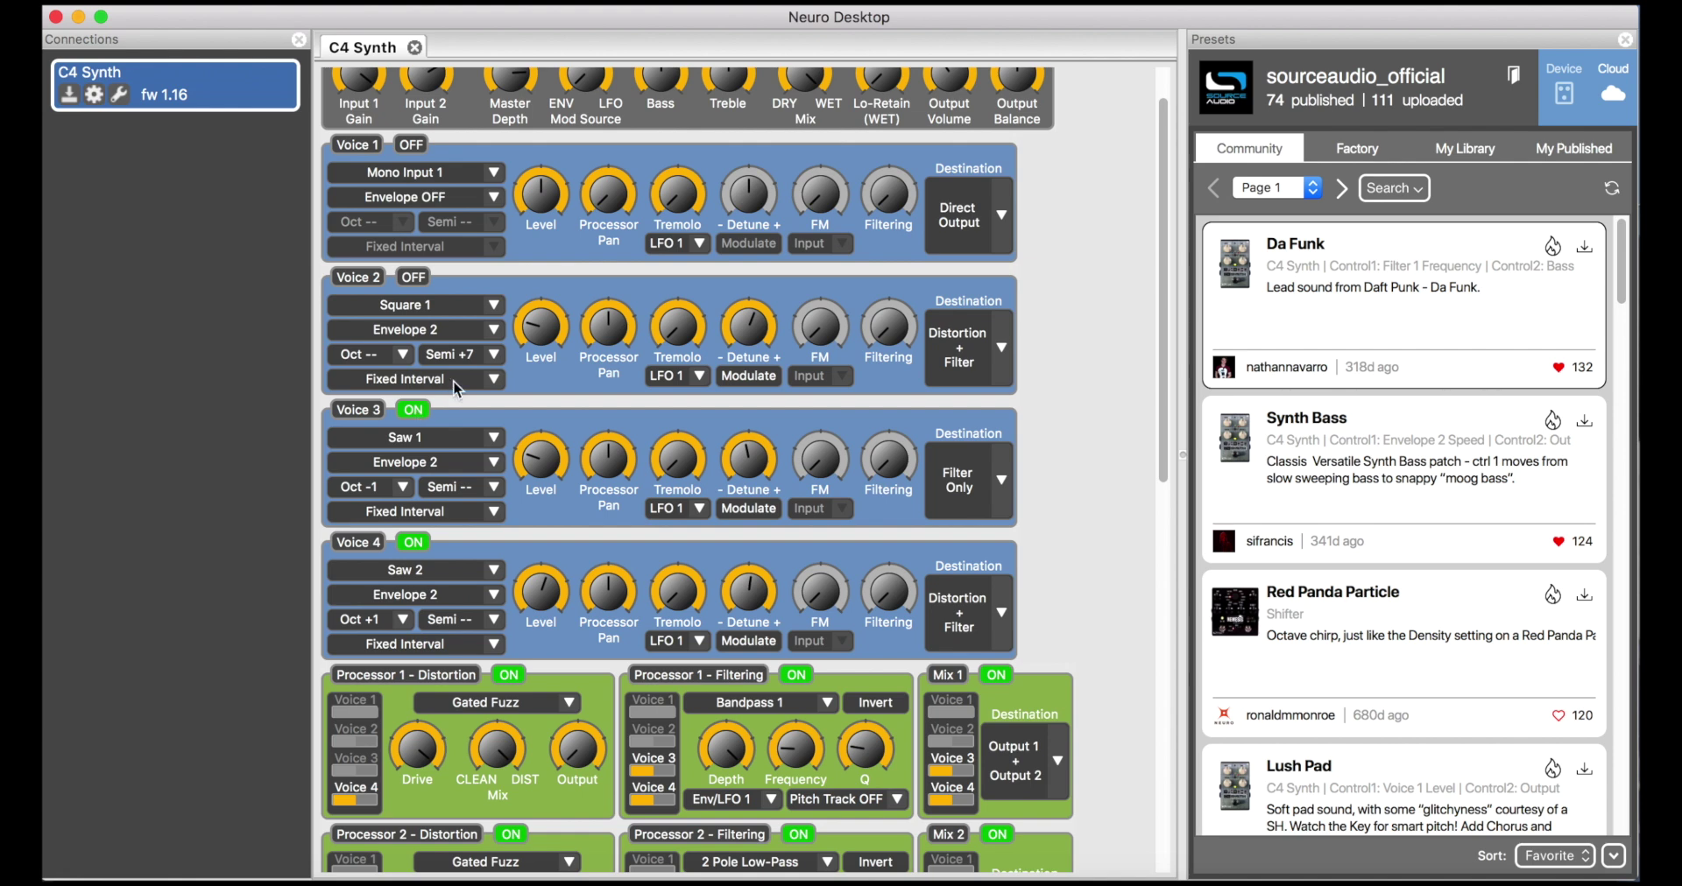
left_click(413, 277)
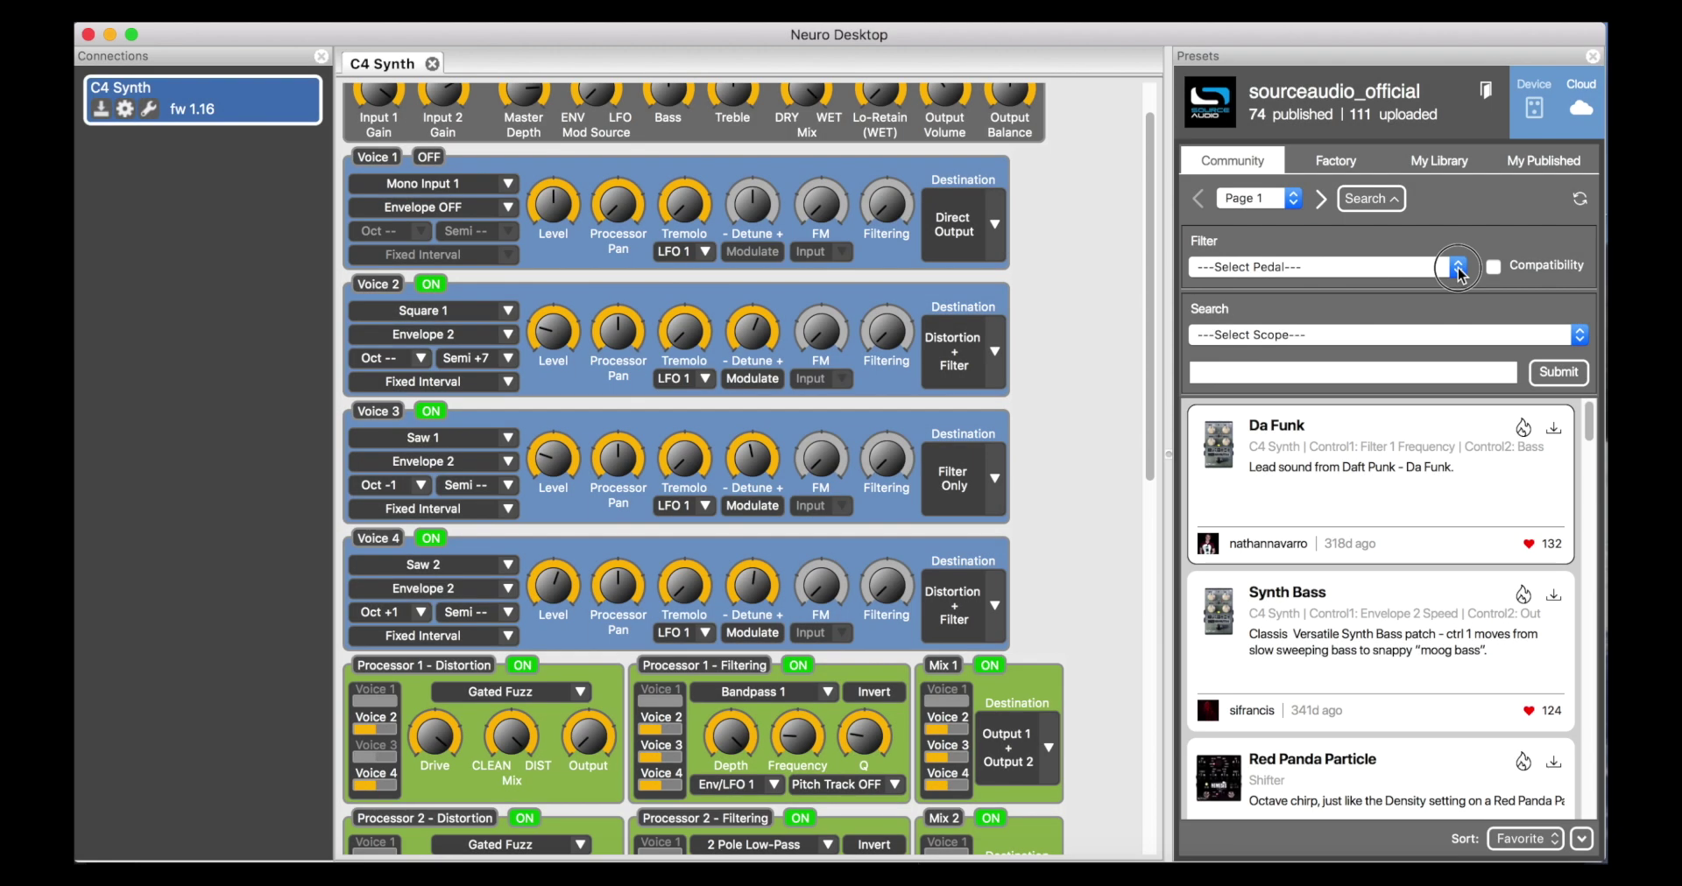
Step: Filter cloud results to C4 Synth and search presets by one user's account name
left_click(1459, 268)
left_click(1287, 455)
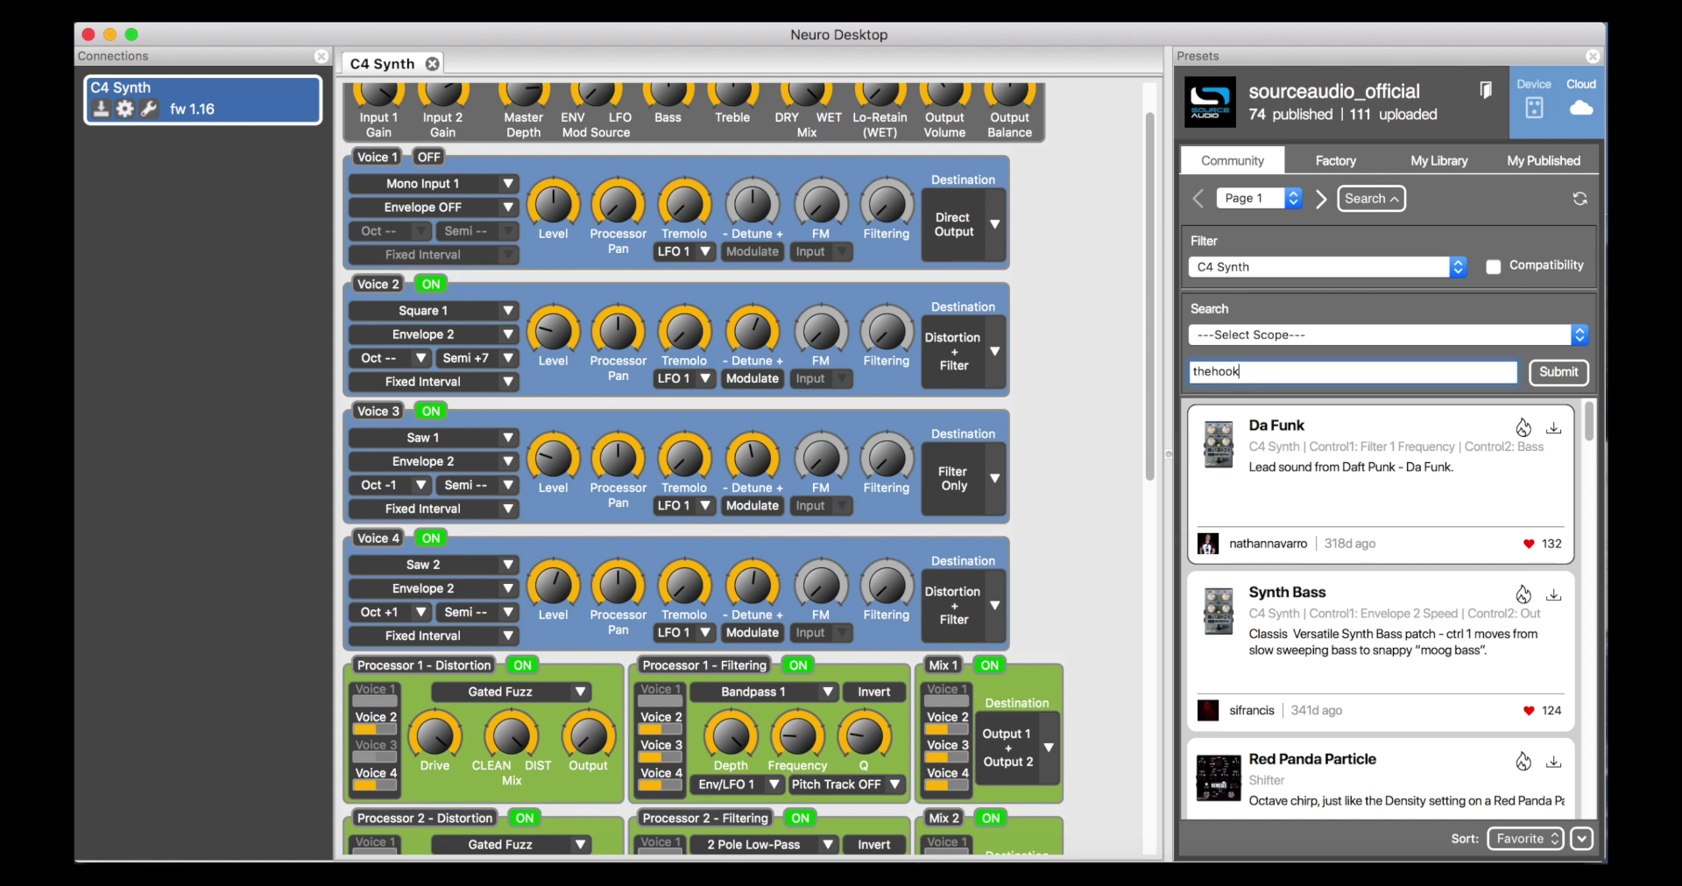
left_click(1580, 338)
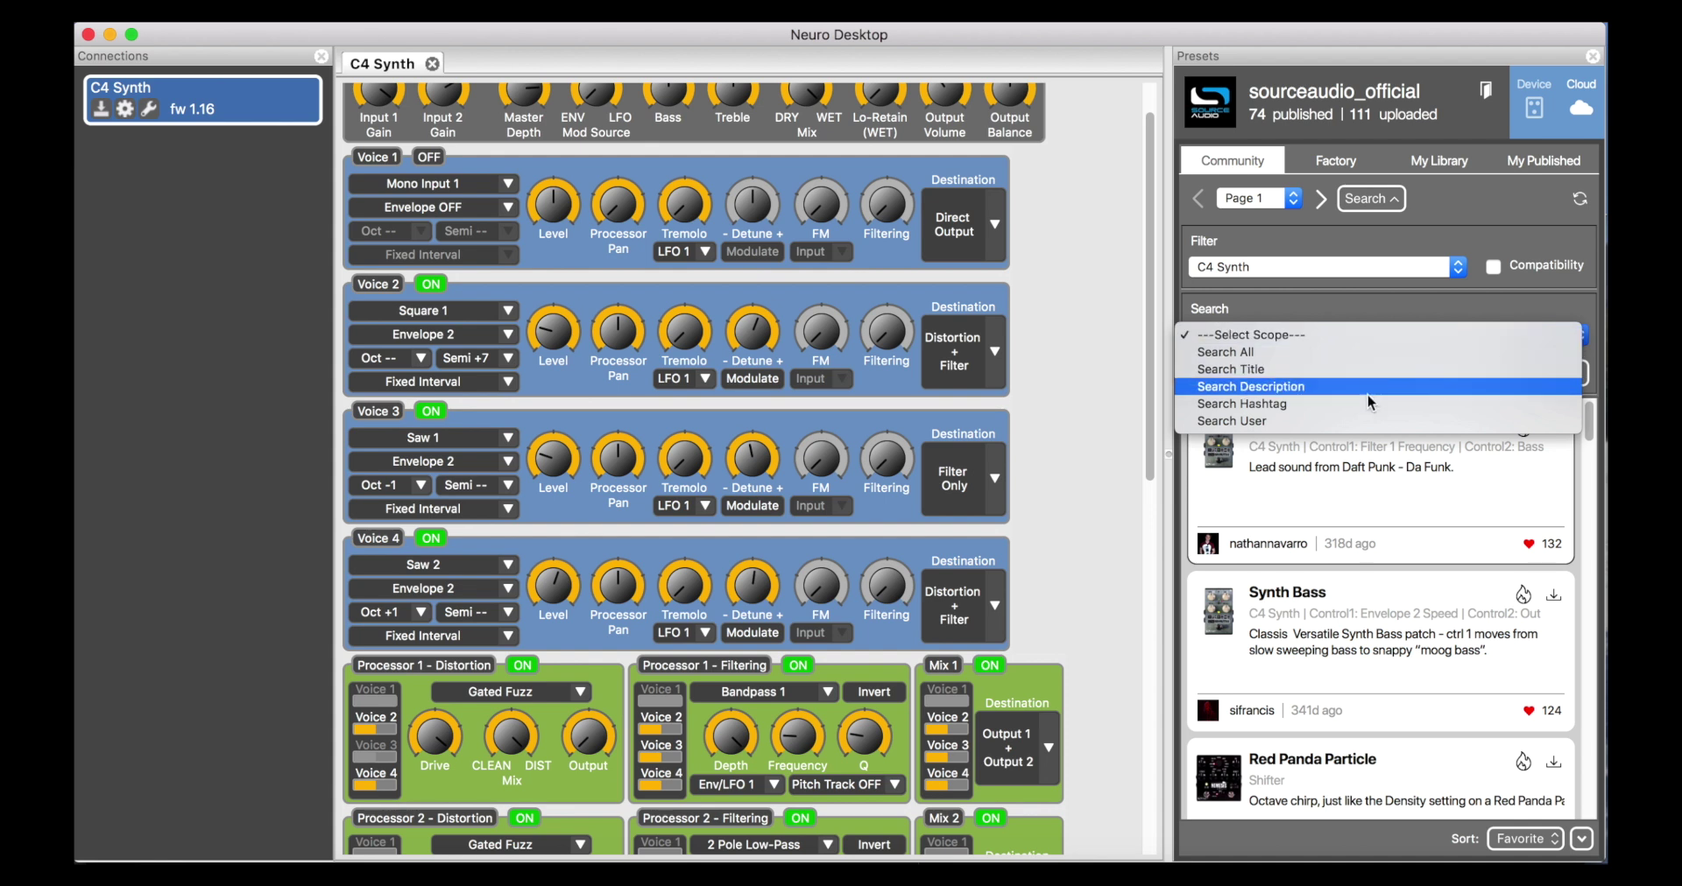
left_click(1481, 426)
left_click(1558, 373)
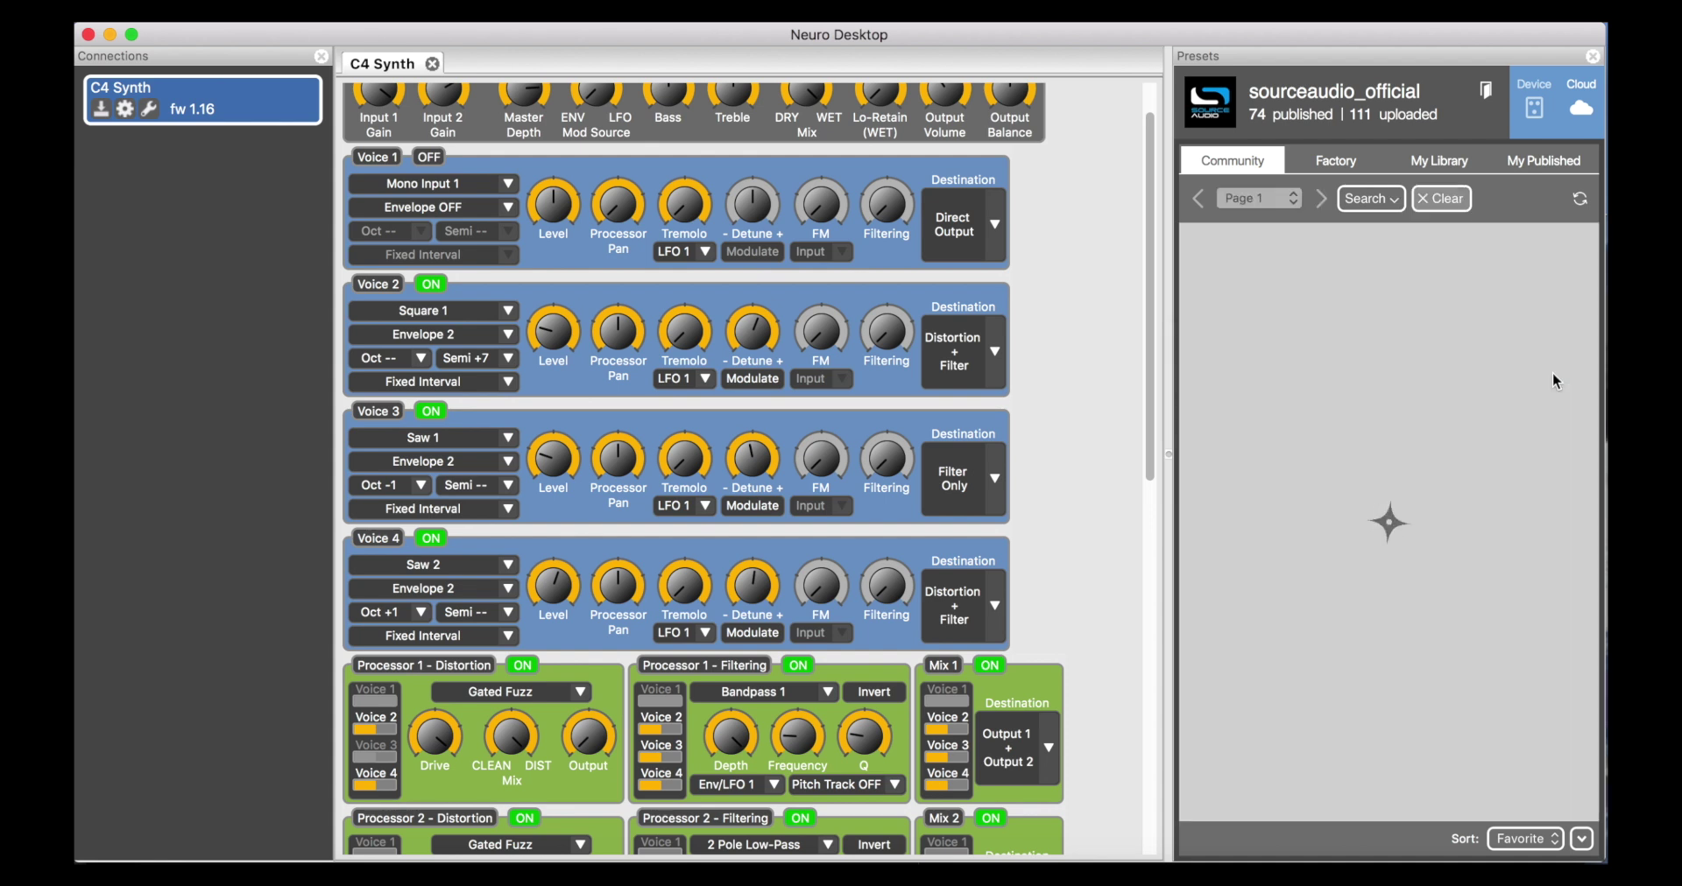
scroll(1360, 455, "down", 3)
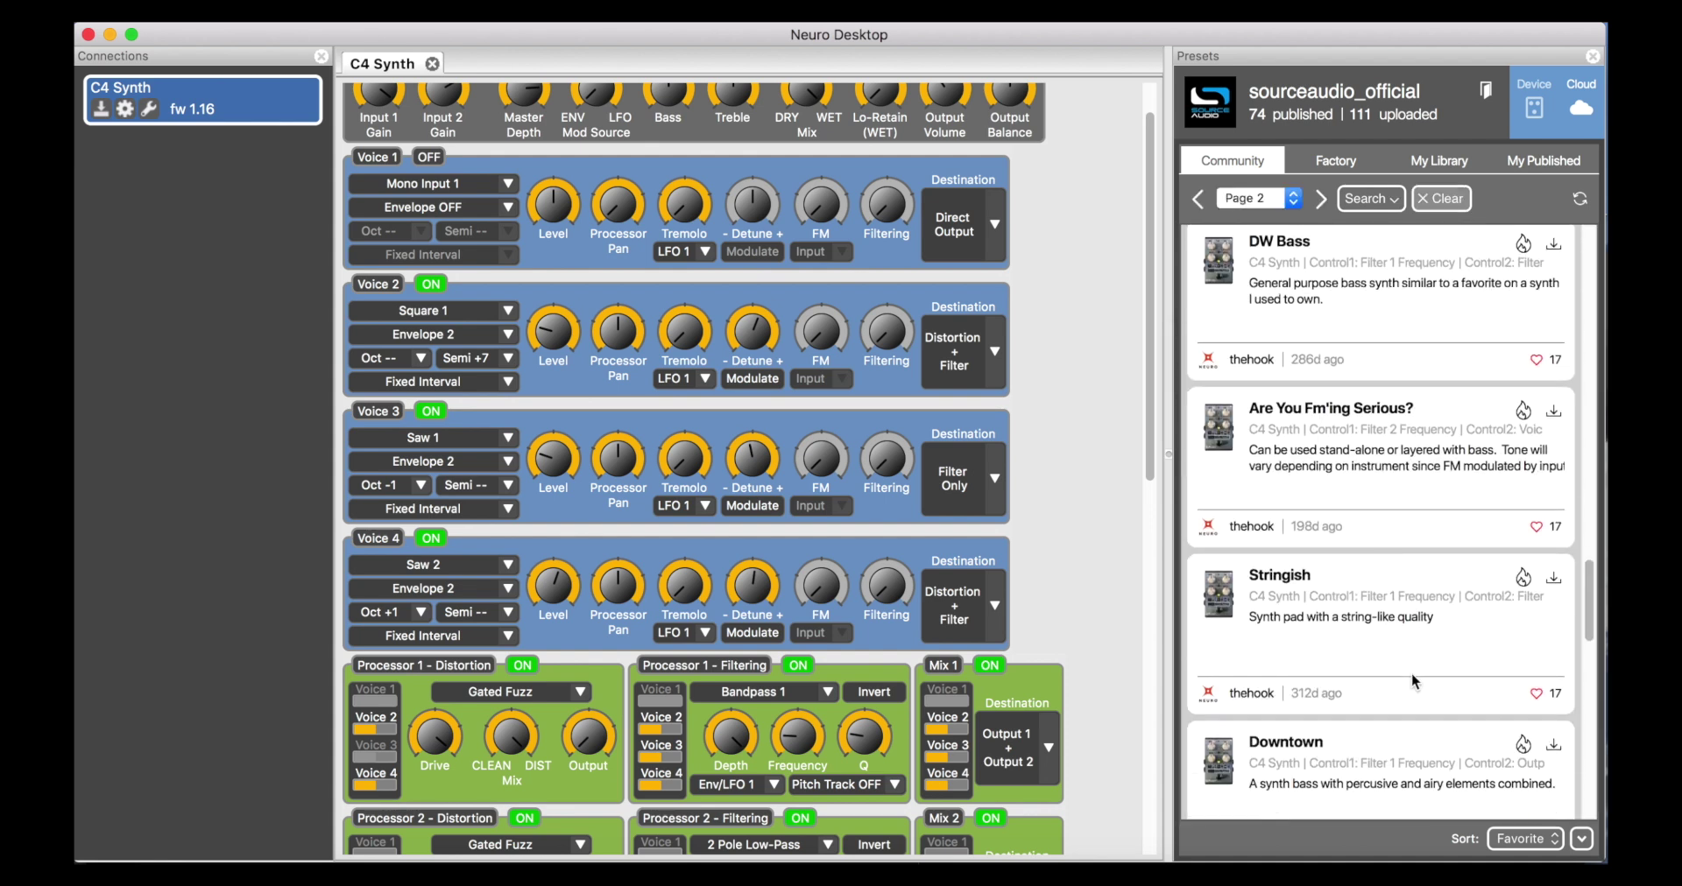
Step: Load Are You Fm'ing Serious?, then Organic Funk onto the pedal
left_click(1344, 465)
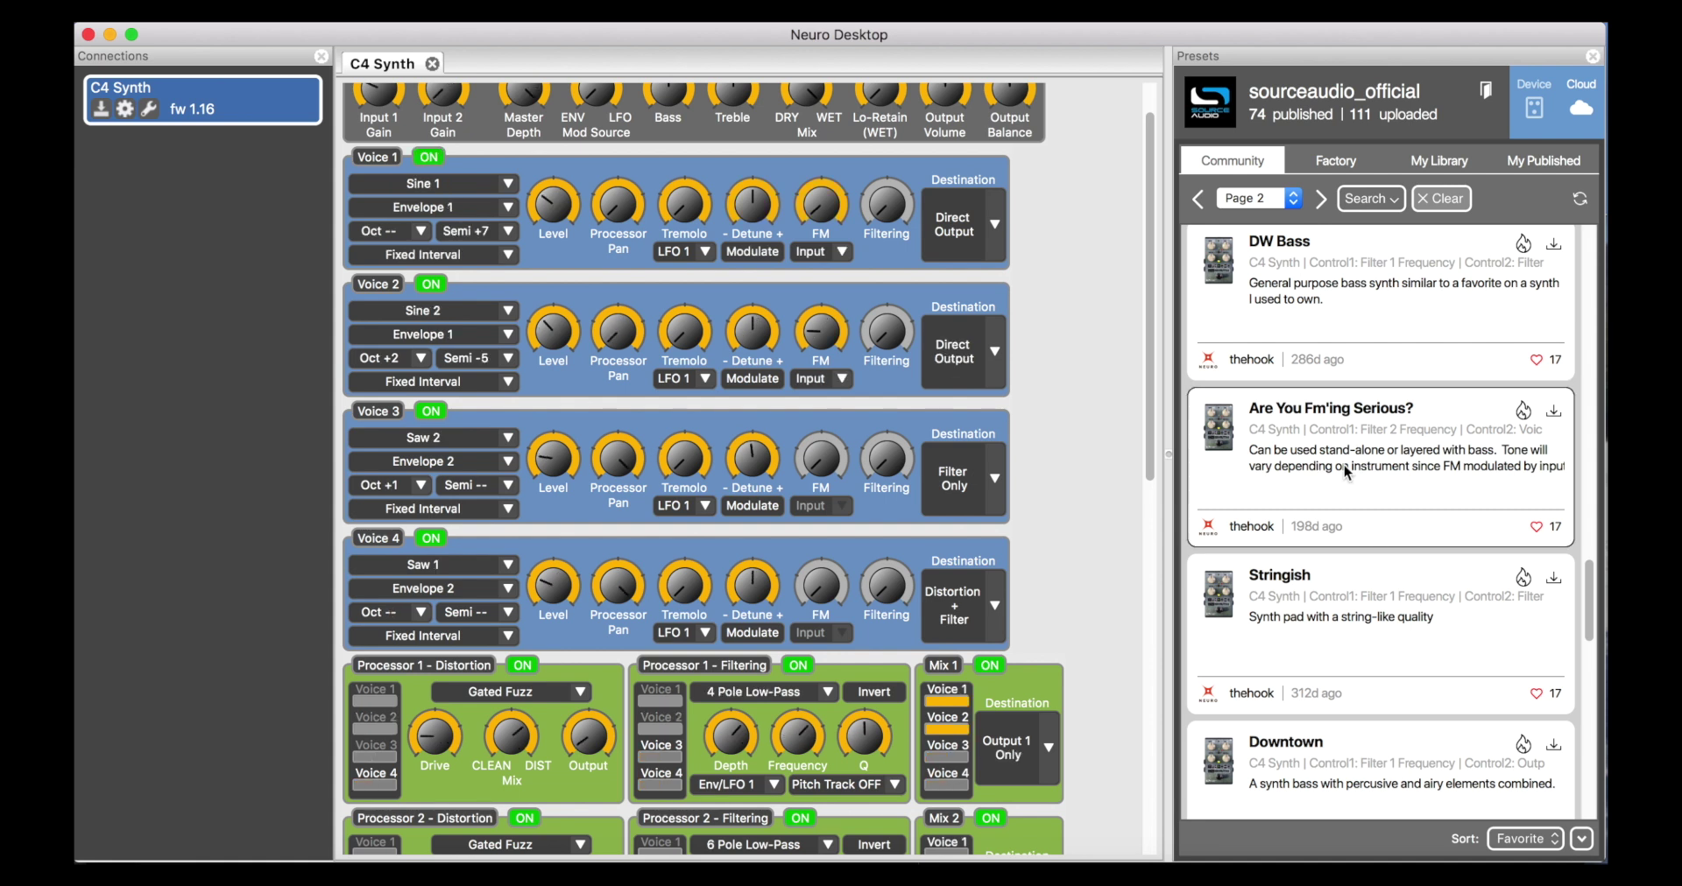
scroll(971, 450, "up", 2)
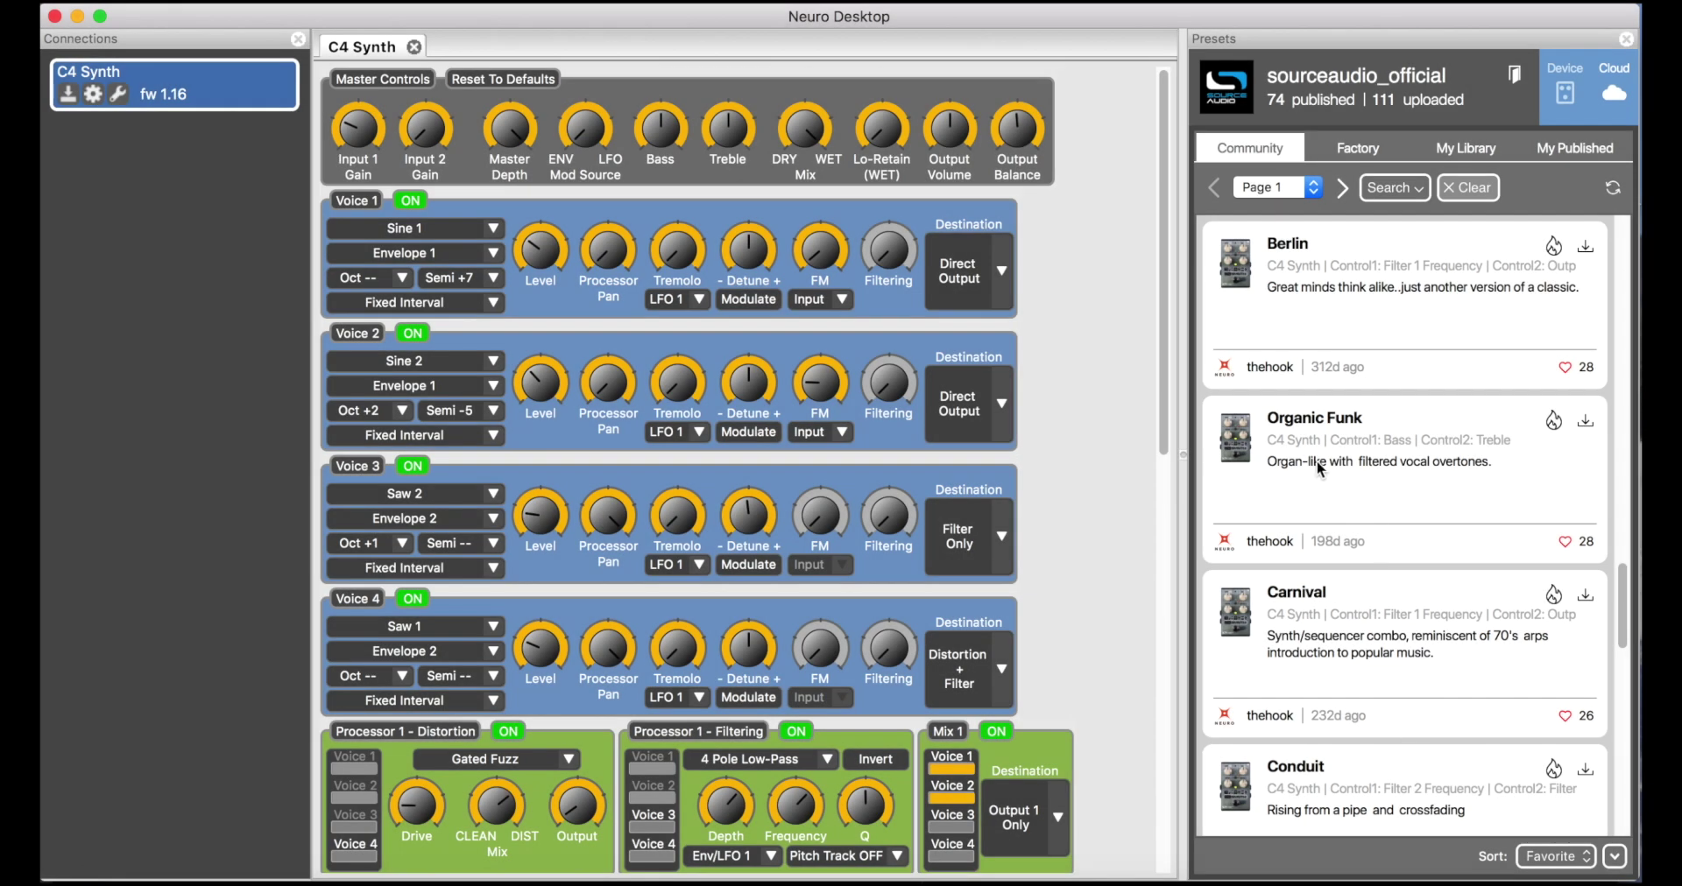
left_click(1299, 444)
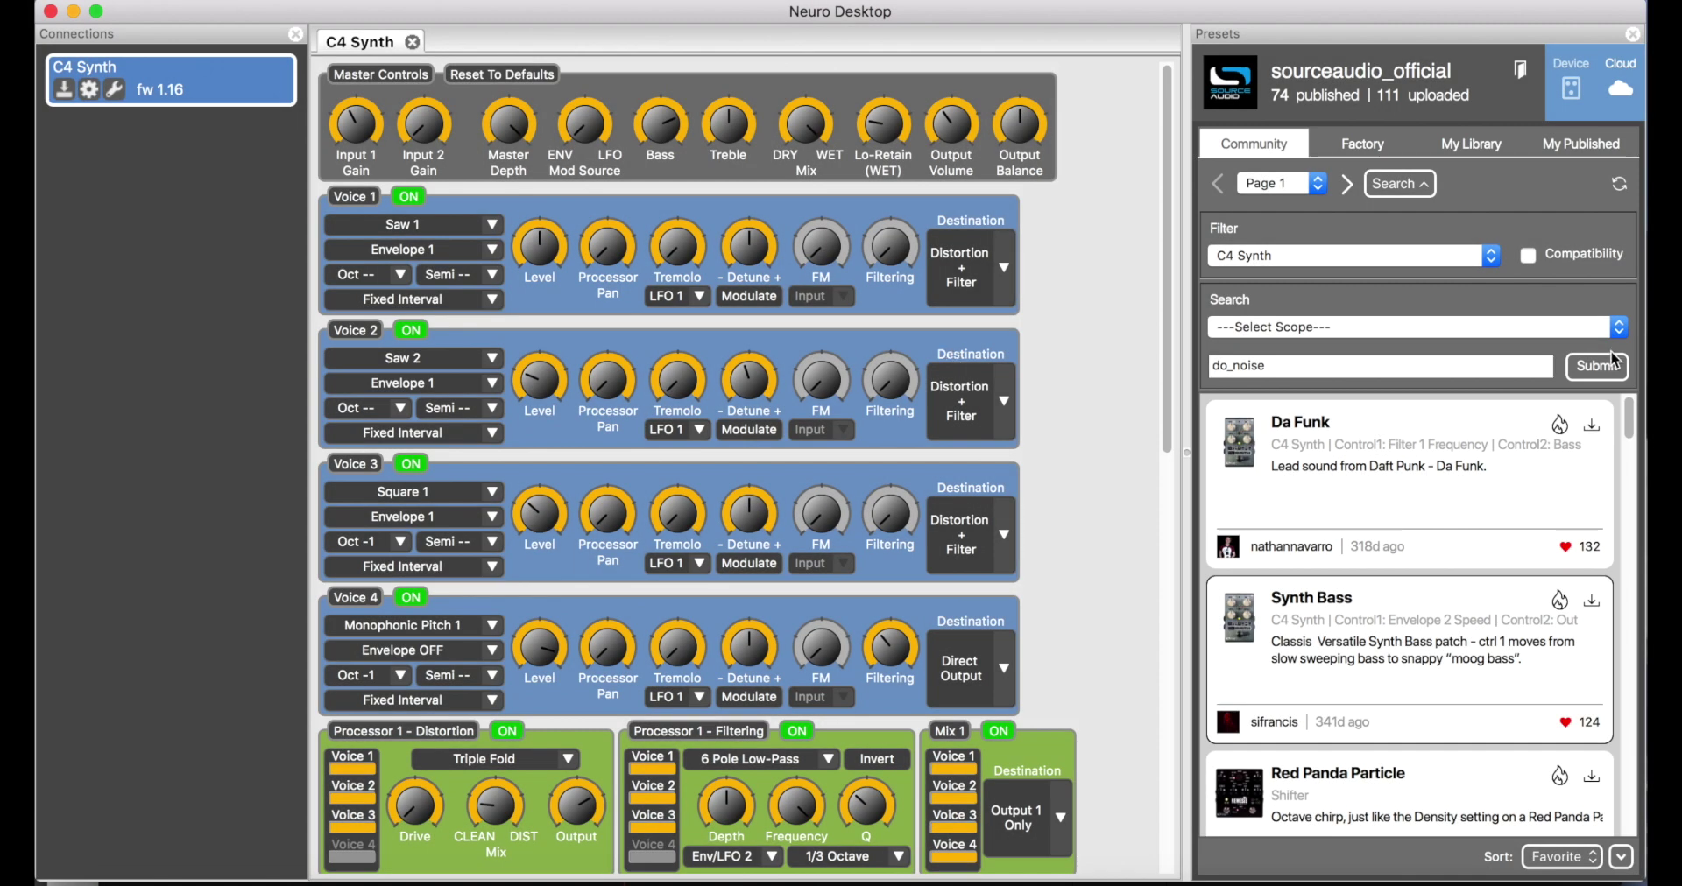
Step: Rerun the user search, load C 7th Chords, and scroll through its settings
left_click(1610, 359)
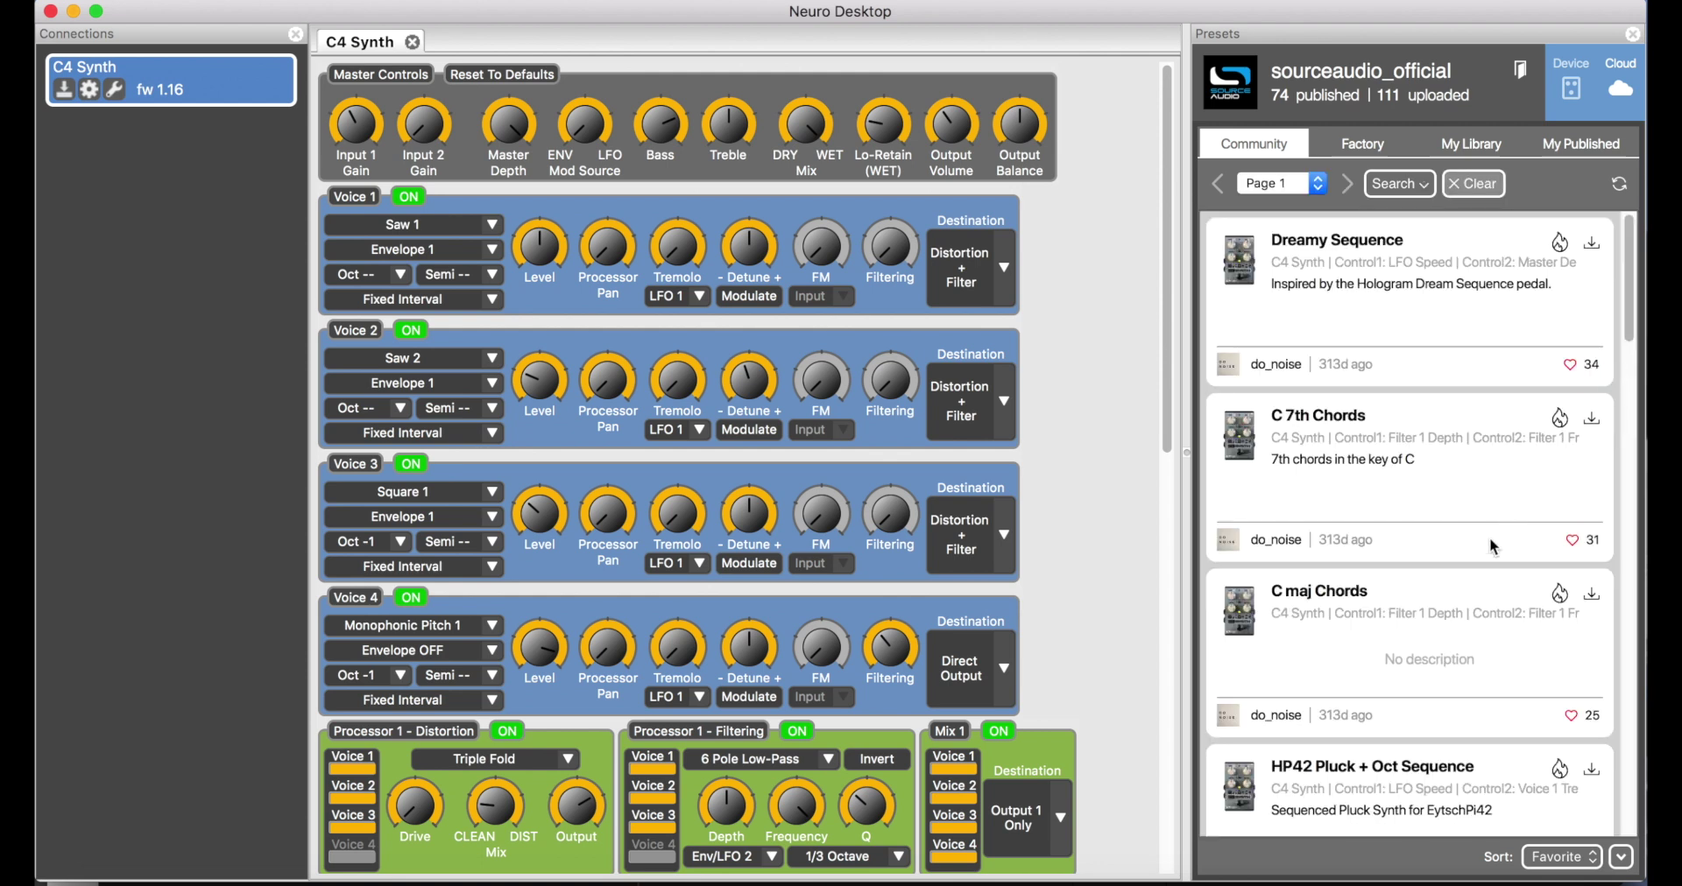
scroll(1490, 540, "down", 2)
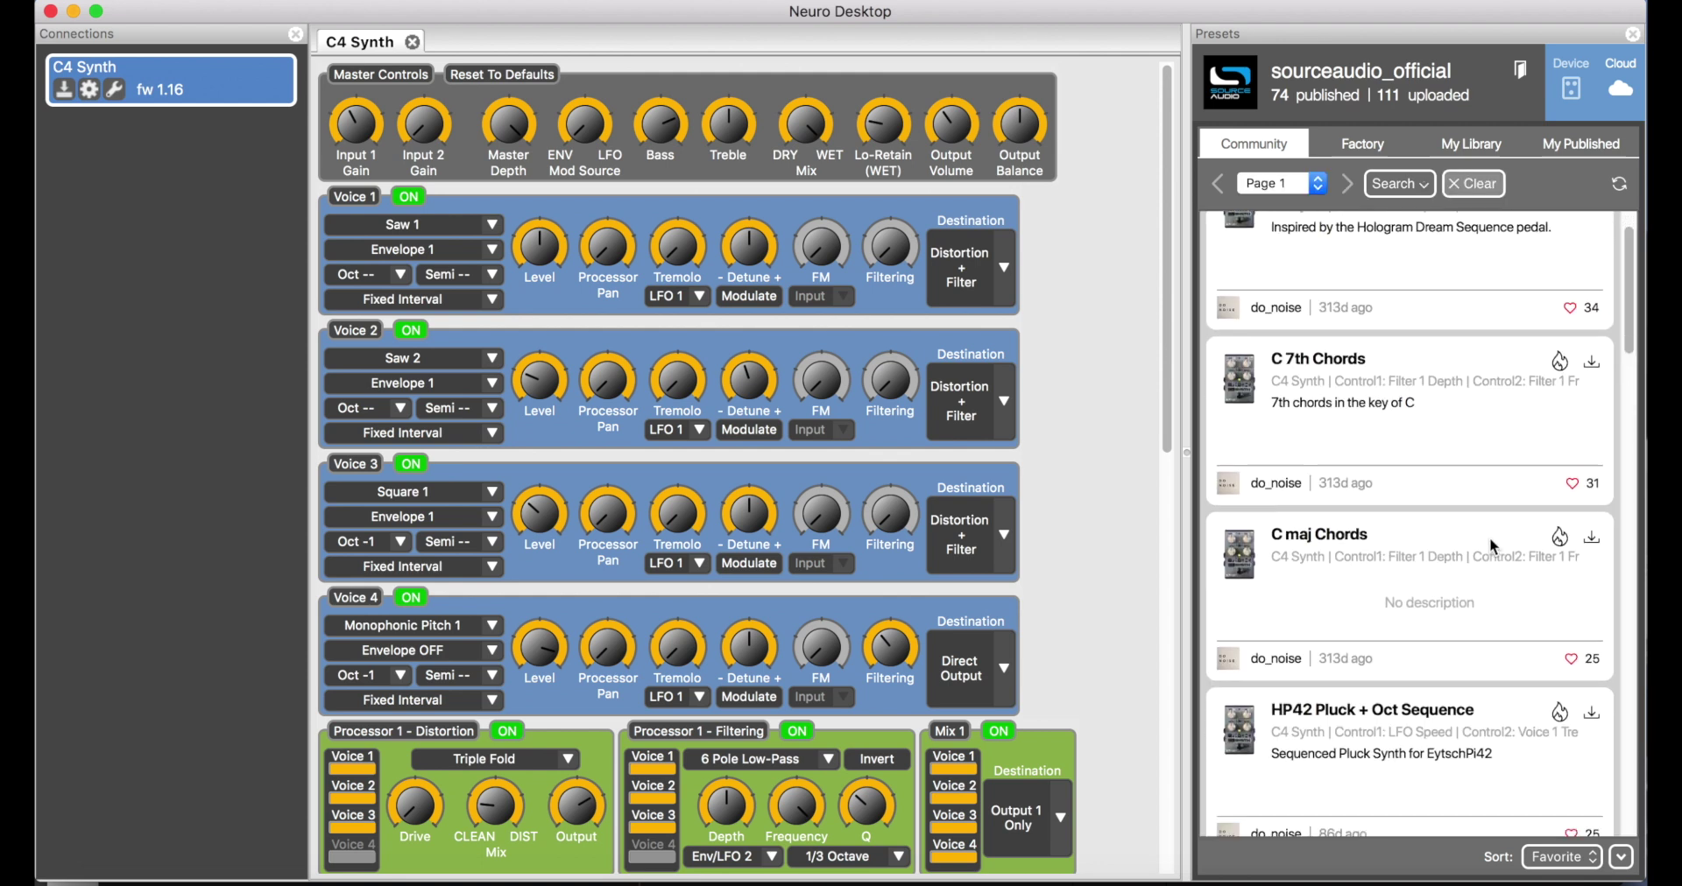
left_click(1306, 345)
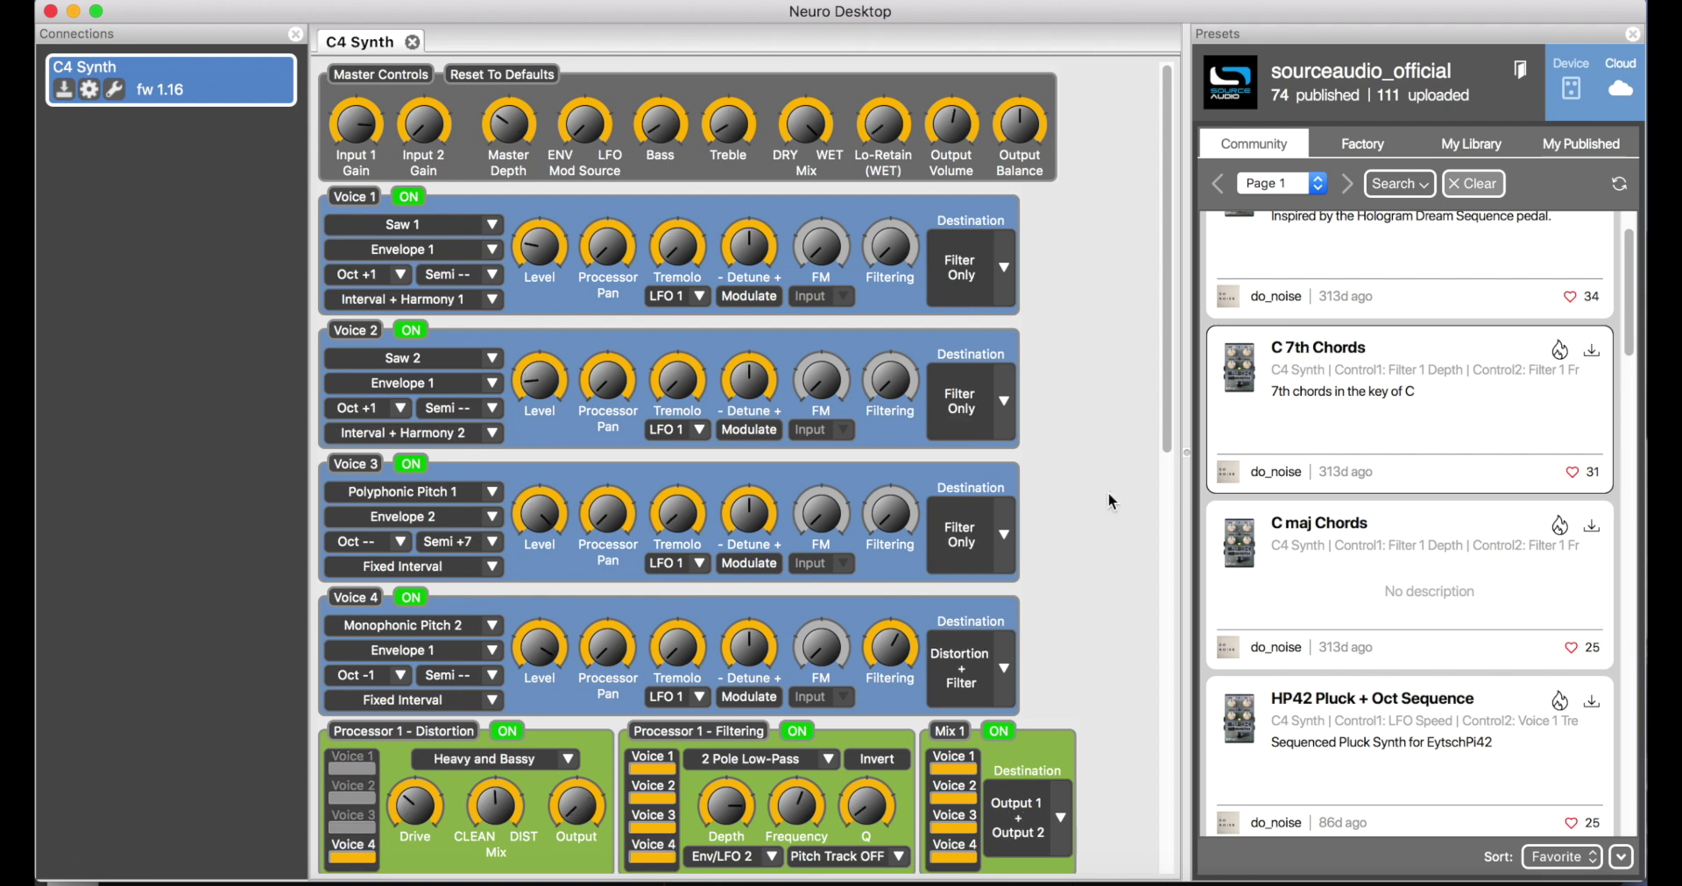
scroll(640, 598, "down", 2)
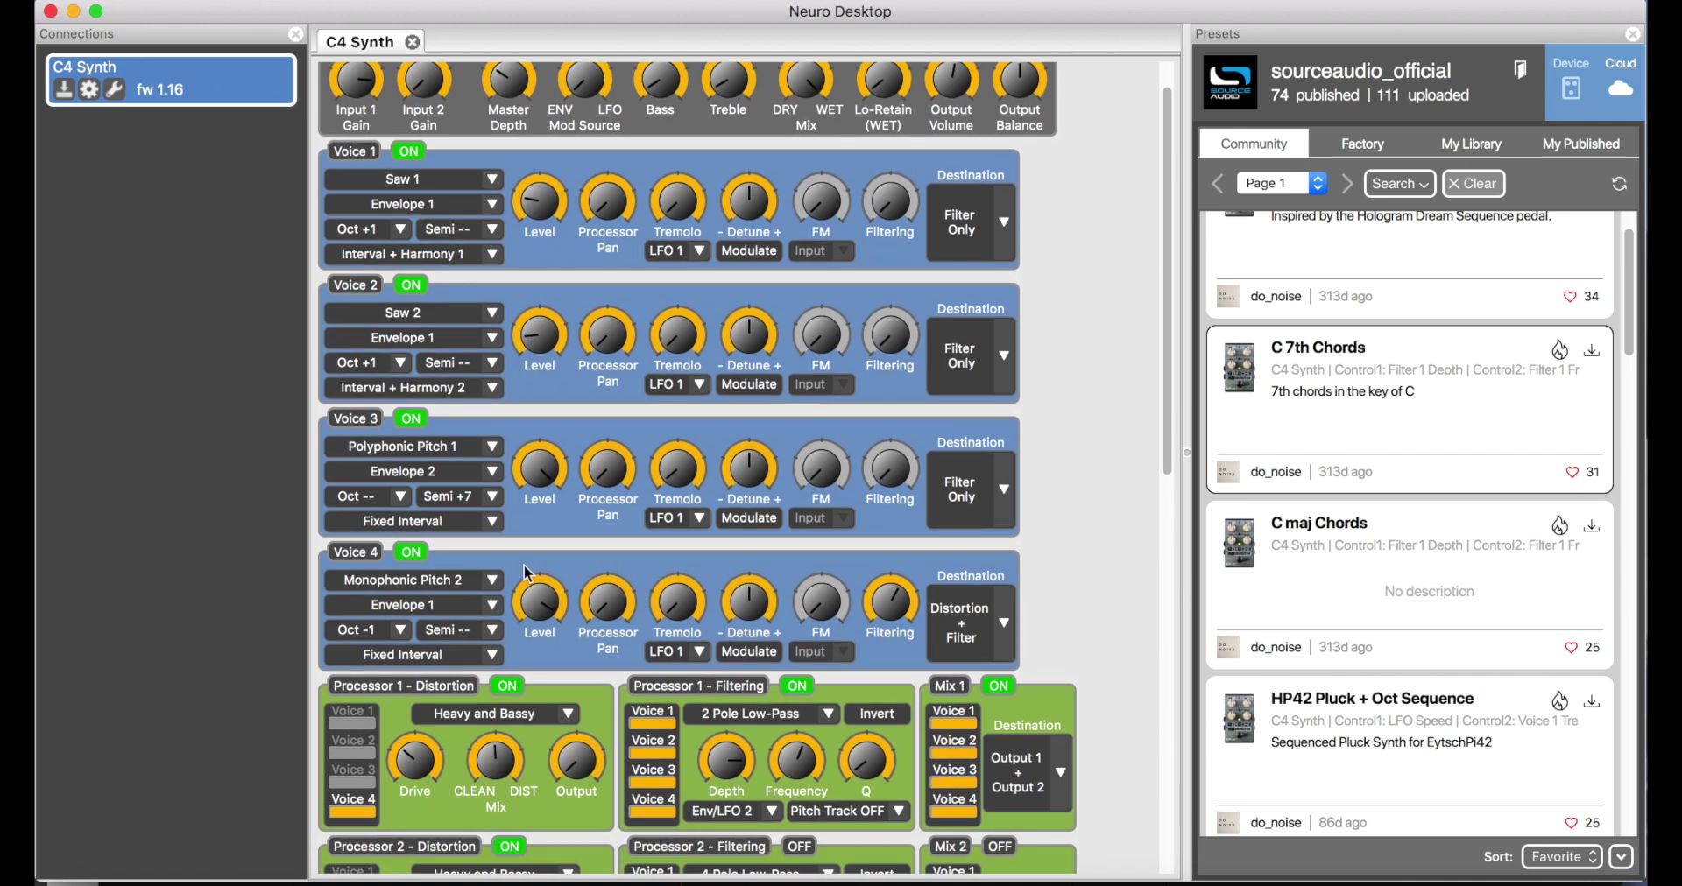
scroll(527, 573, "down", 1)
scroll(528, 574, "up", 1)
scroll(529, 574, "down", 5)
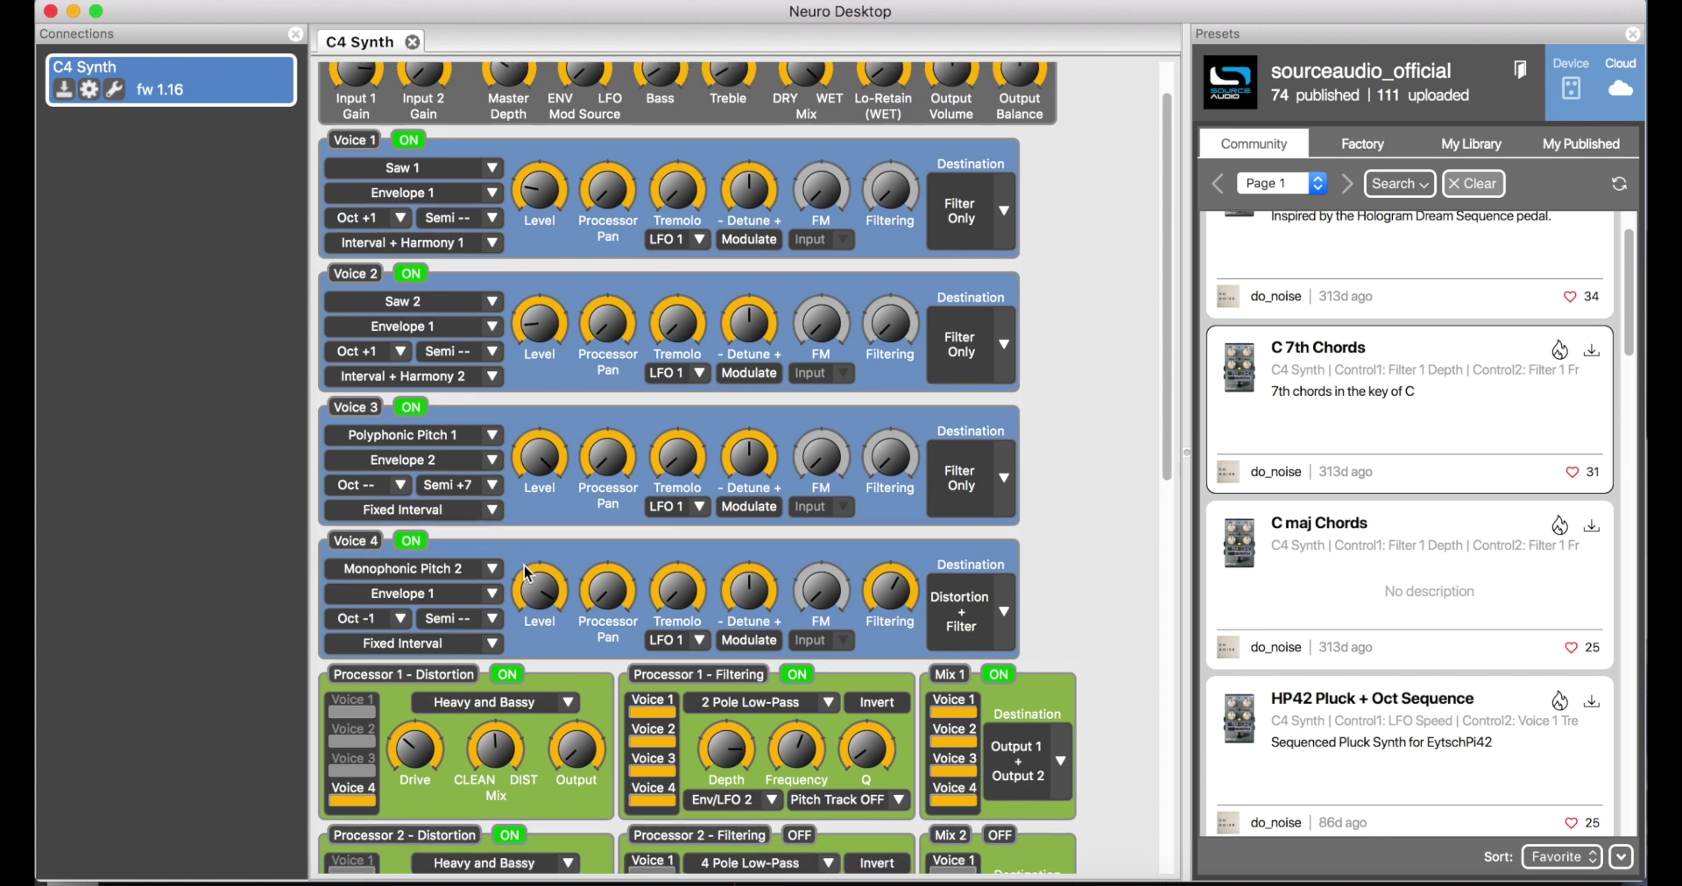
scroll(547, 578, "down", 4)
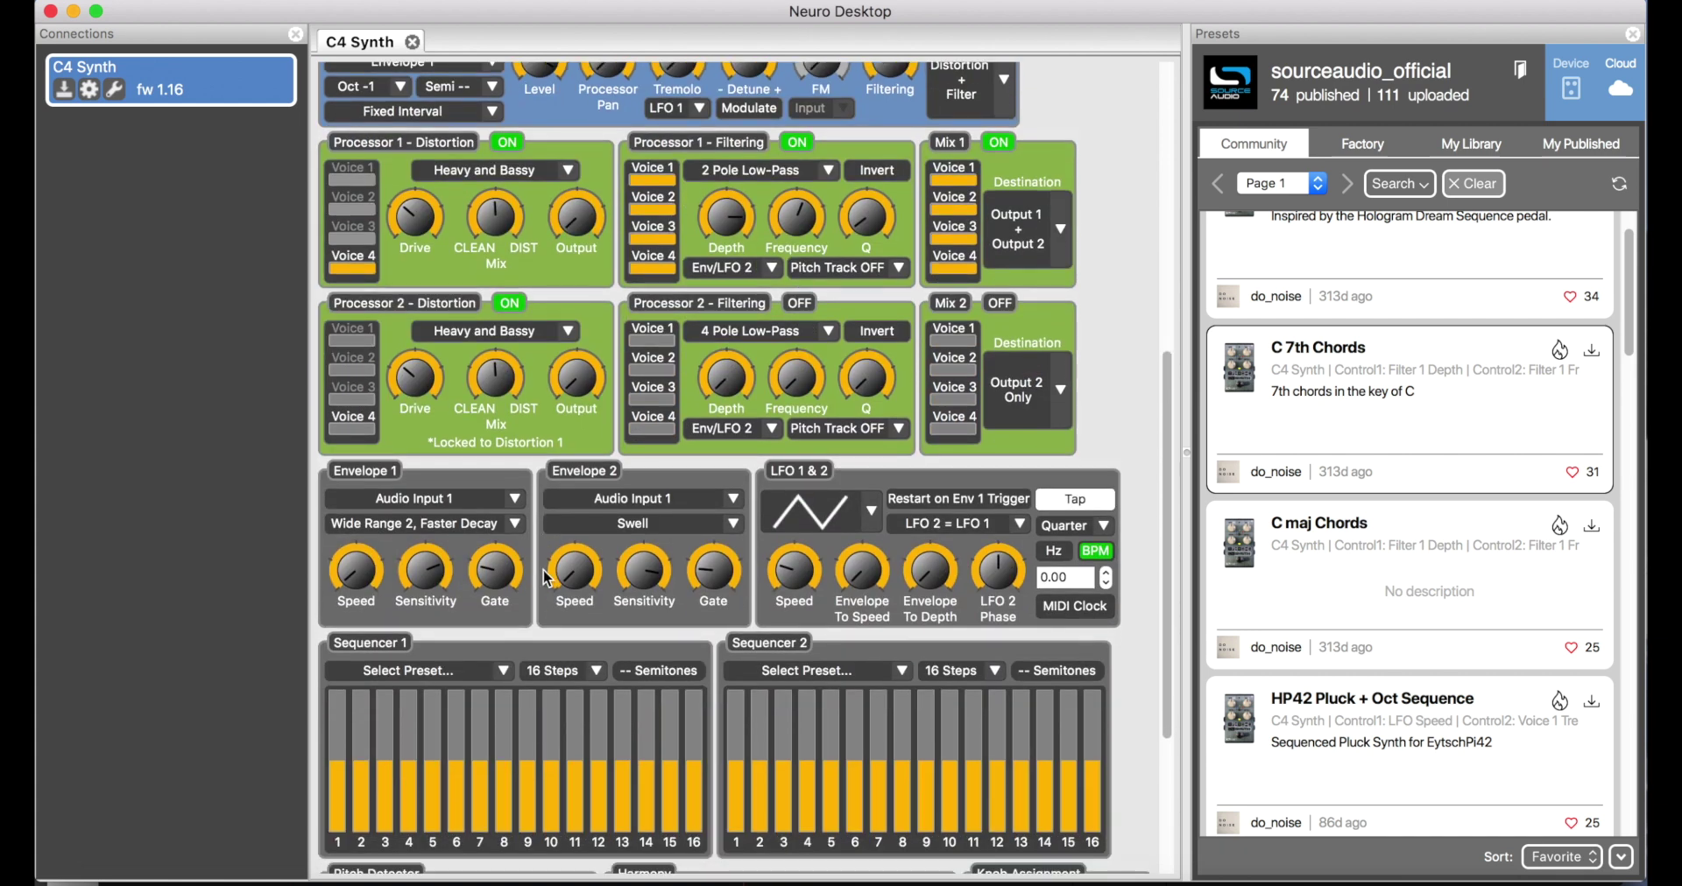
scroll(557, 592, "down", 4)
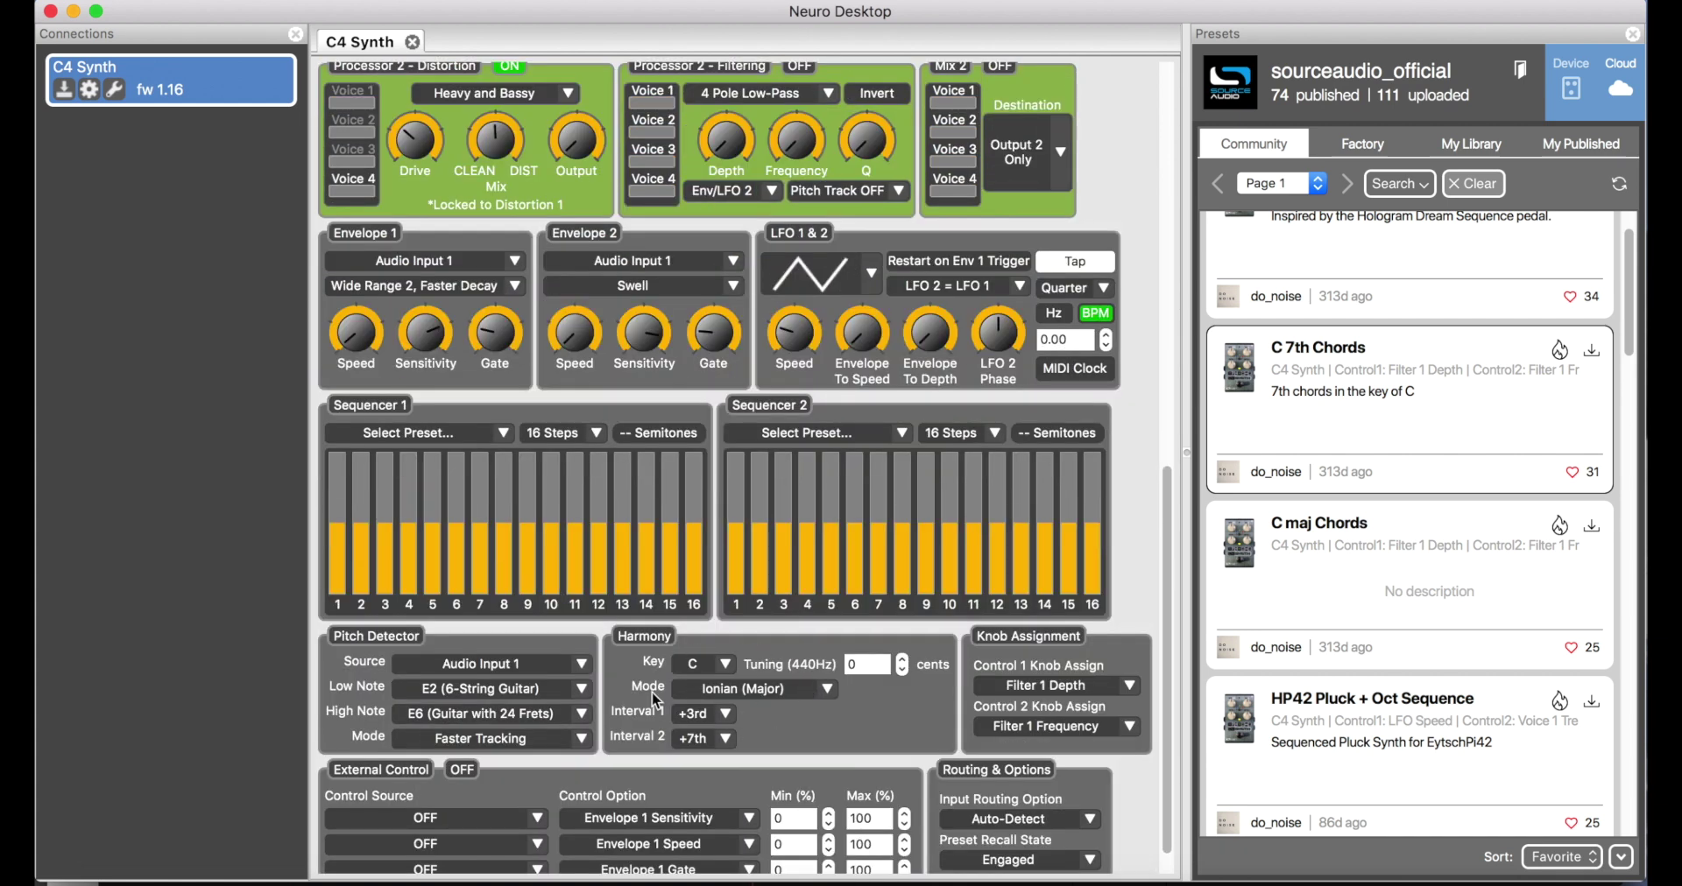
scroll(725, 714, "up", 13)
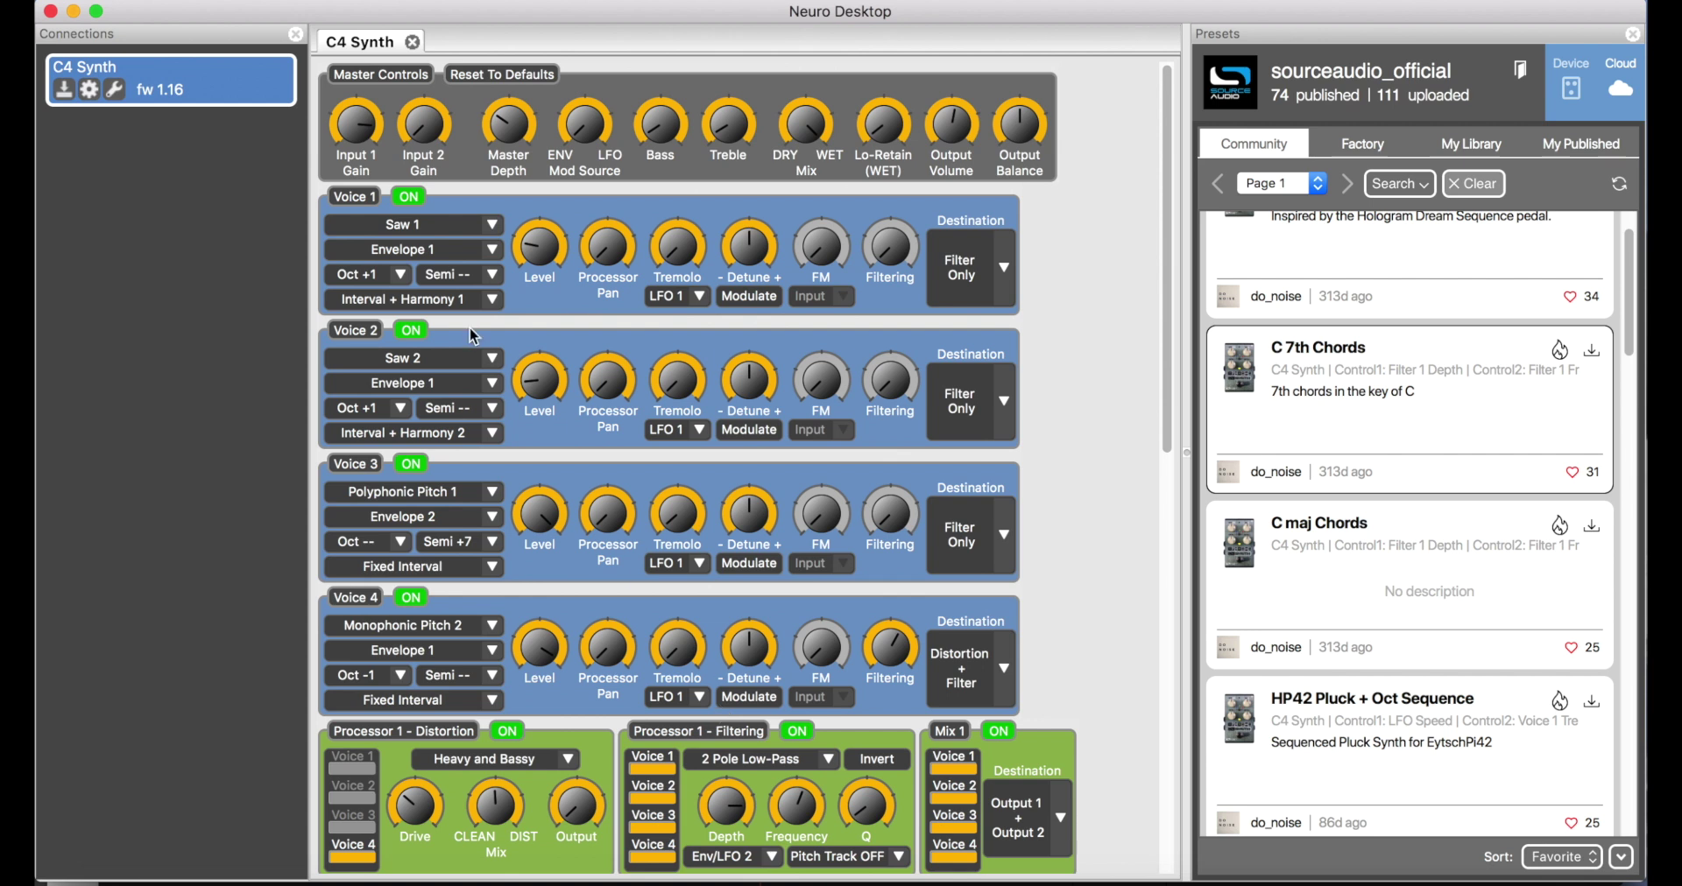
Step: Check Voice 1's interval options, keeping Interval + Harmony 1
left_click(473, 301)
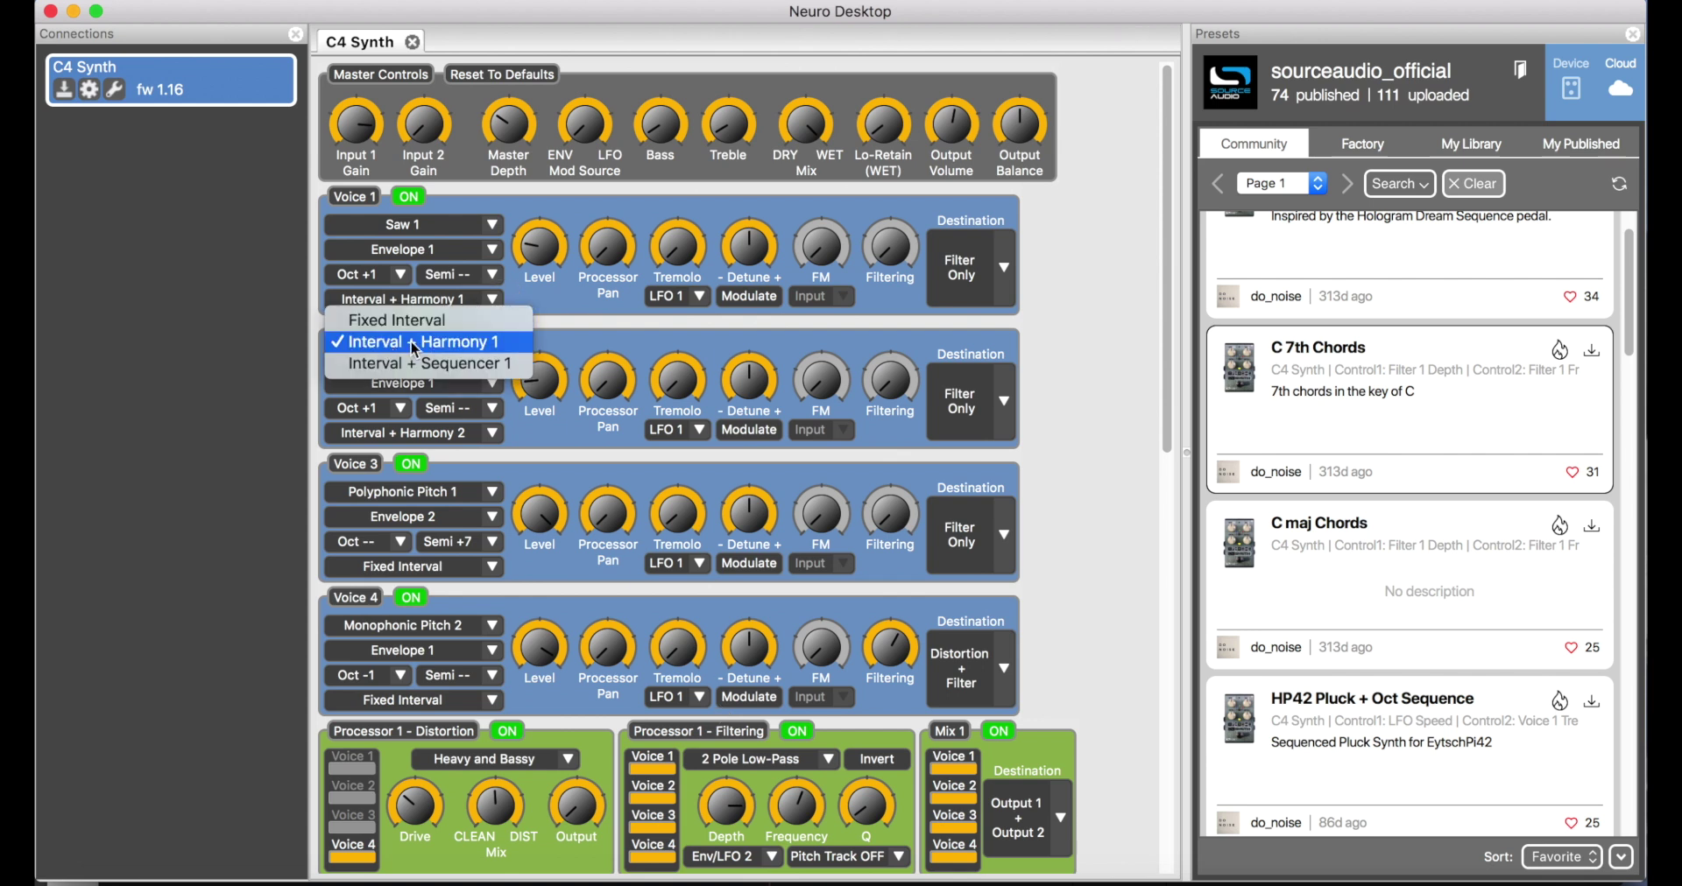
left_click(447, 347)
scroll(571, 574, "down", 4)
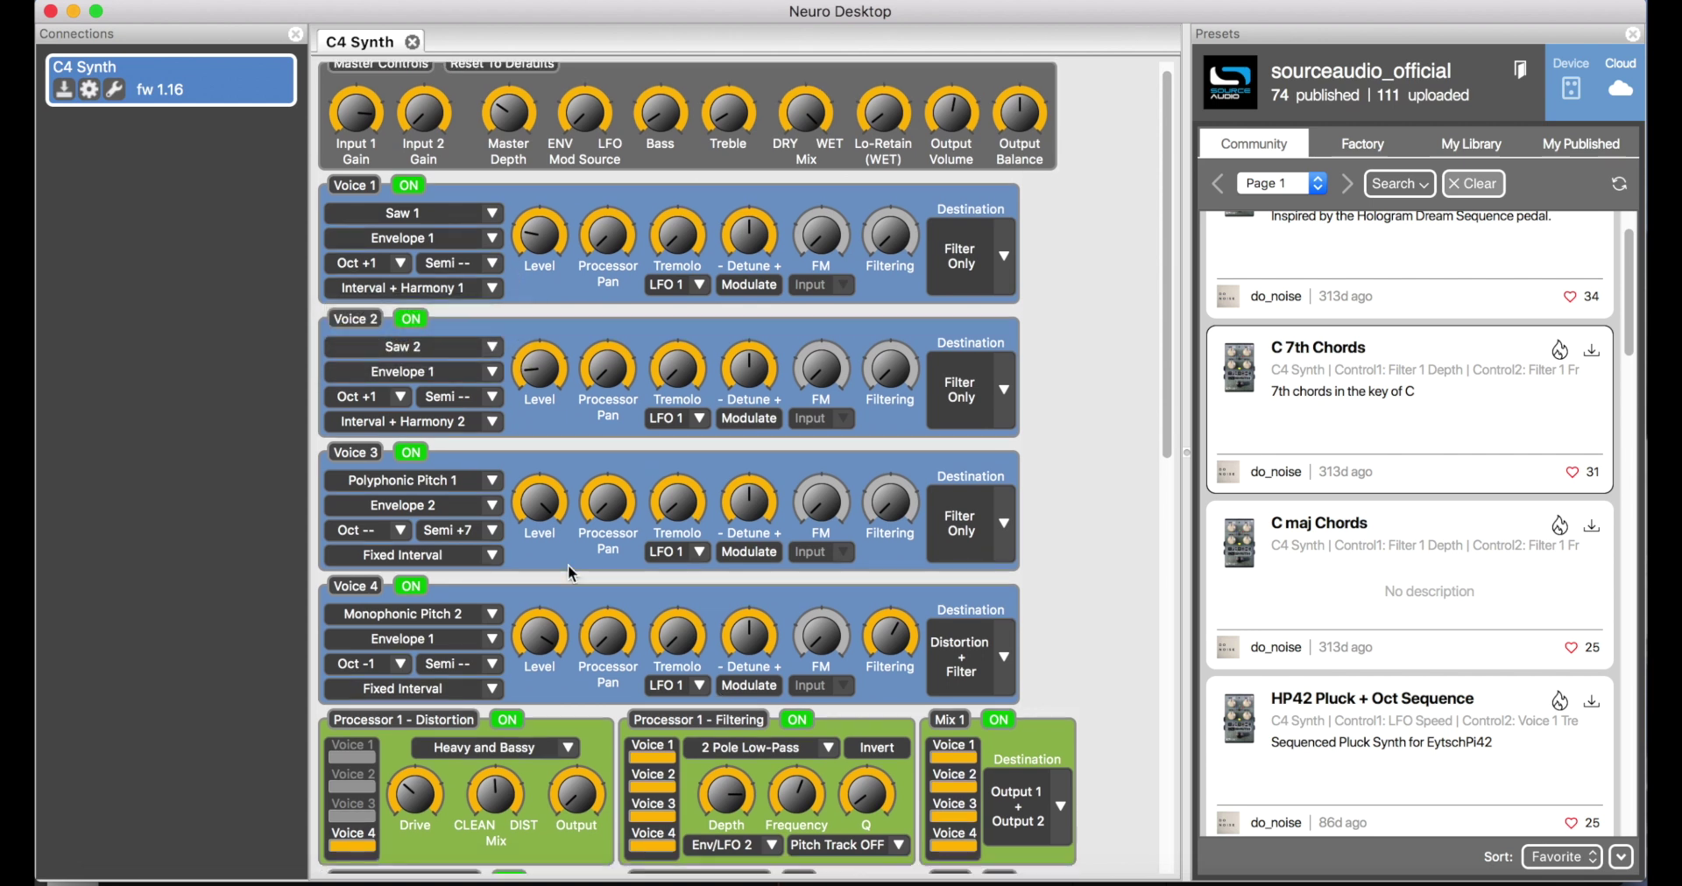
scroll(570, 573, "down", 12)
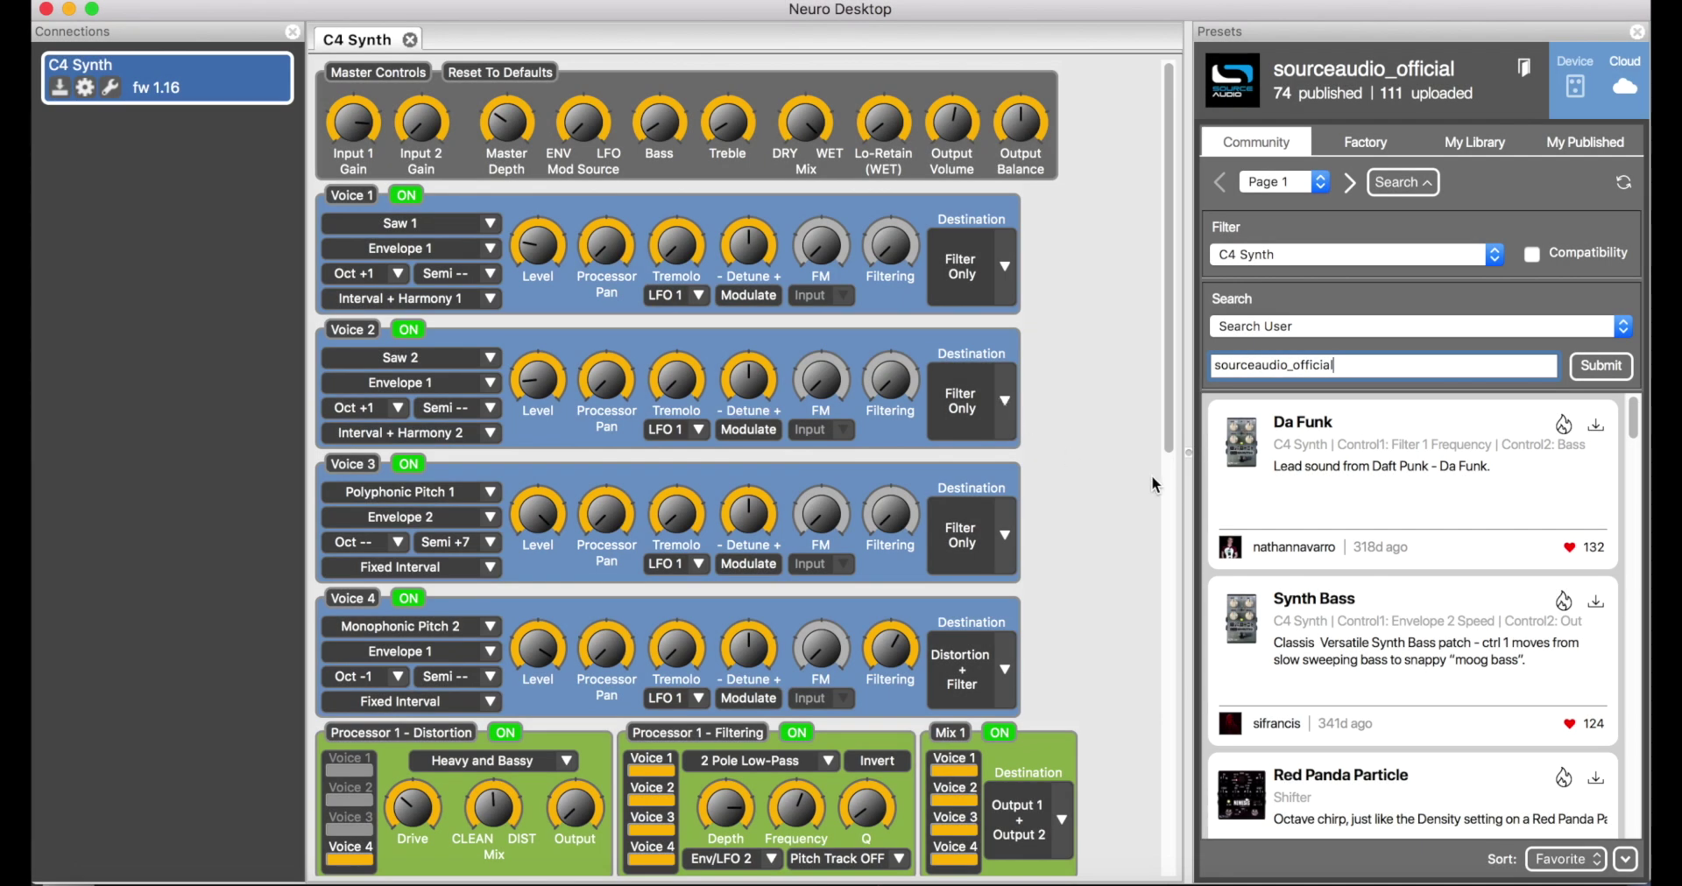
Step: Run the user search, load the STYX preset, and raise Sequencer 1 step 4's pitch
left_click(1602, 366)
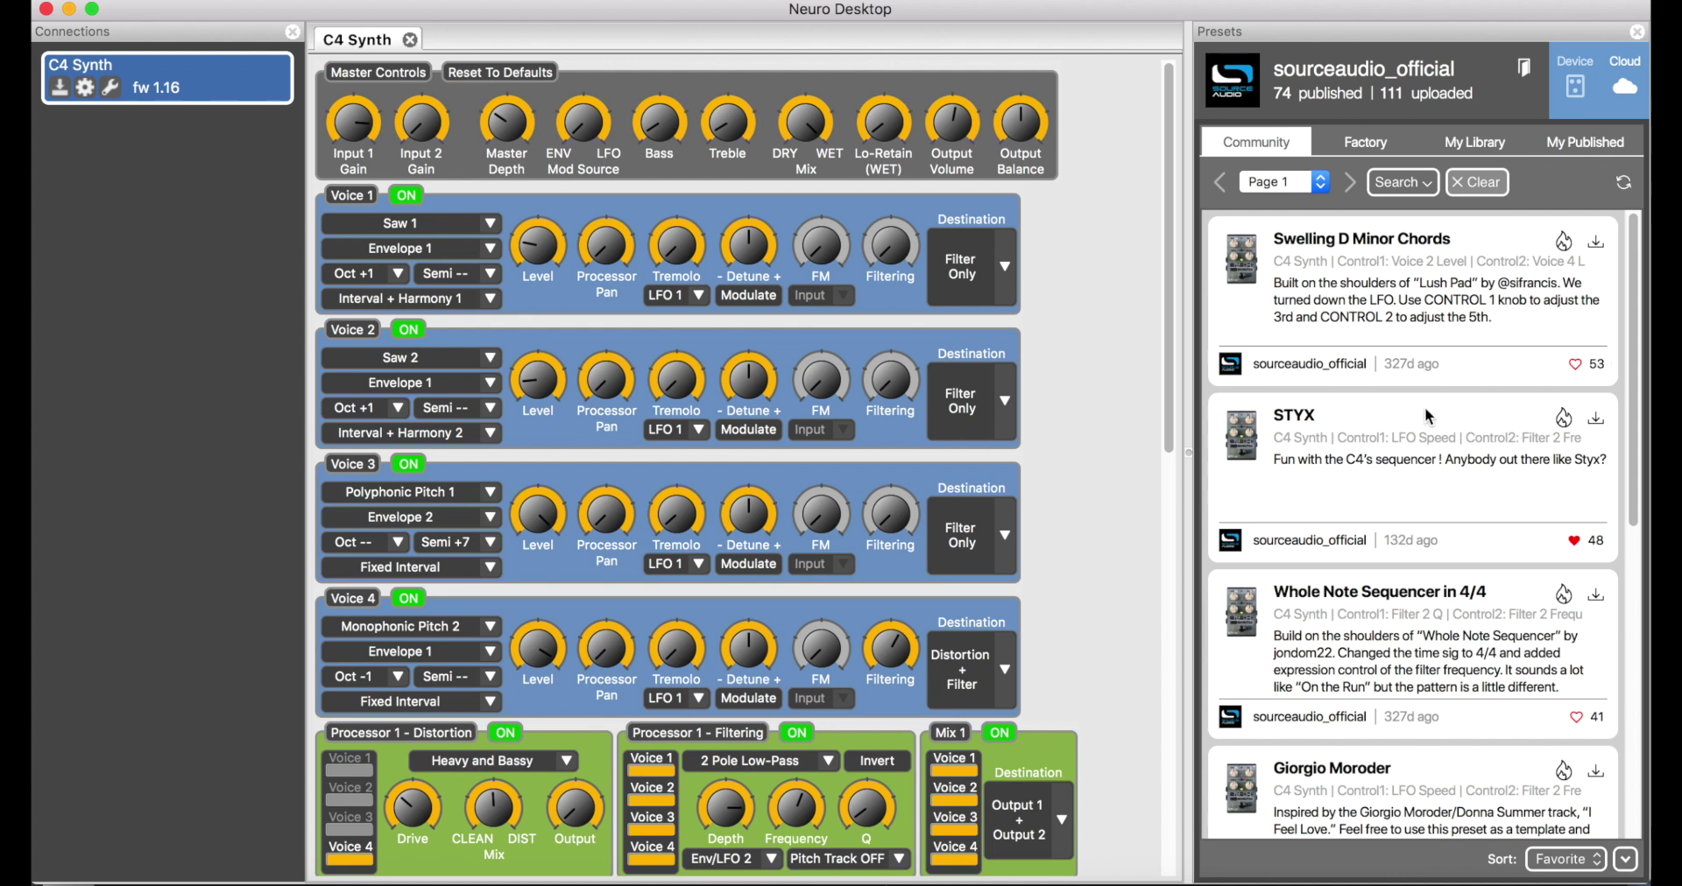
left_click(1392, 408)
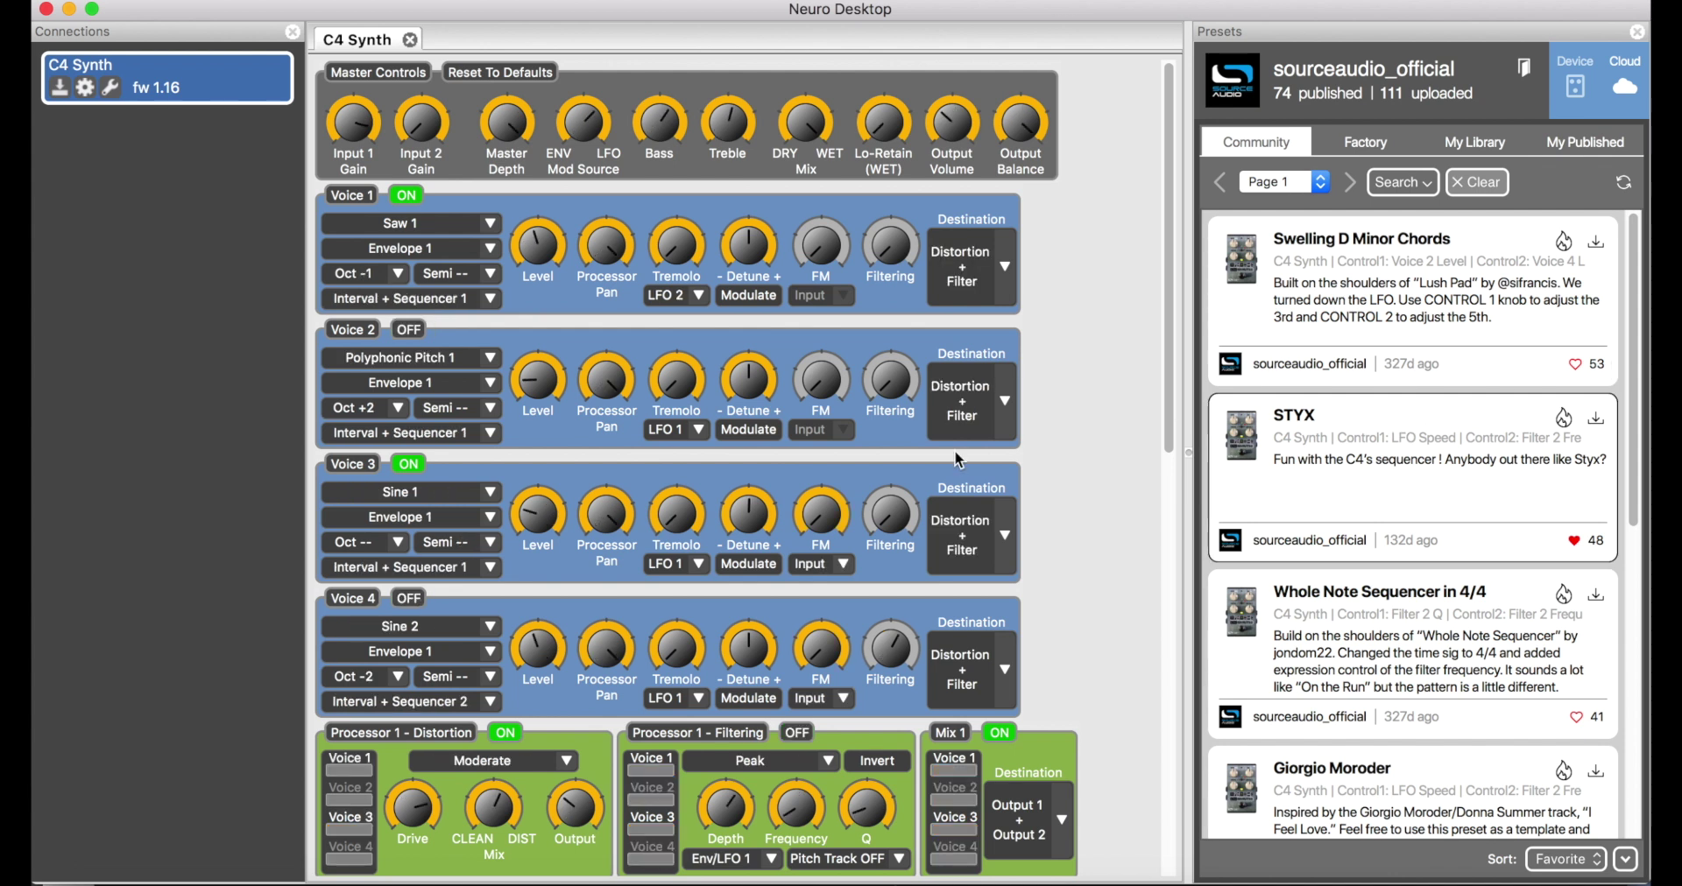
scroll(955, 452, "down", 10)
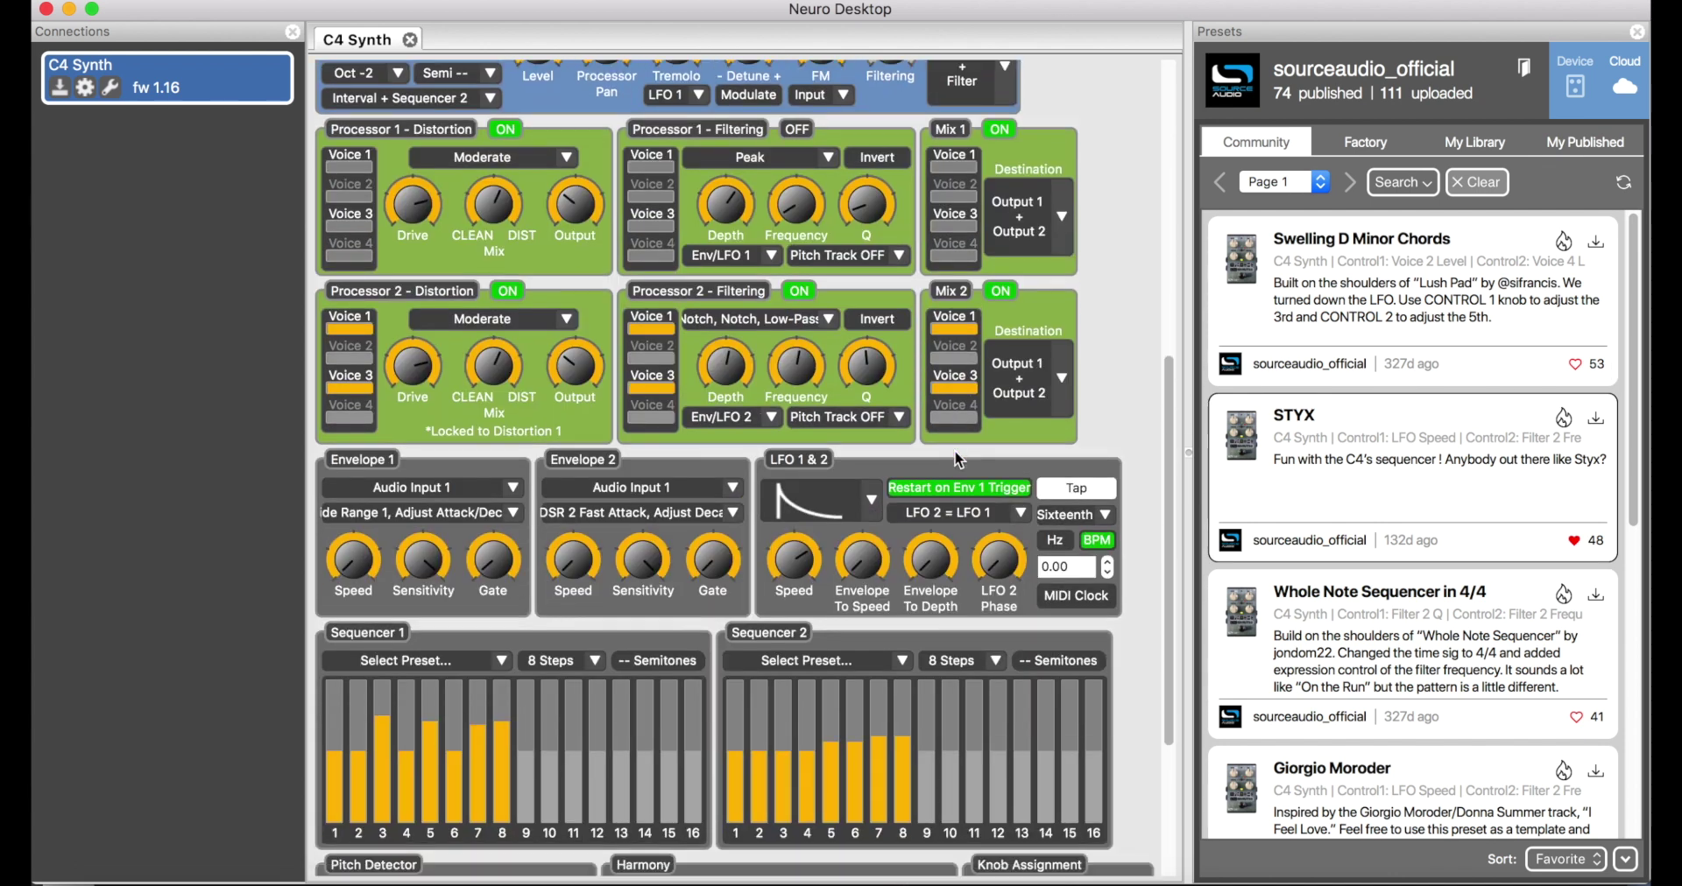
scroll(958, 459, "down", 3)
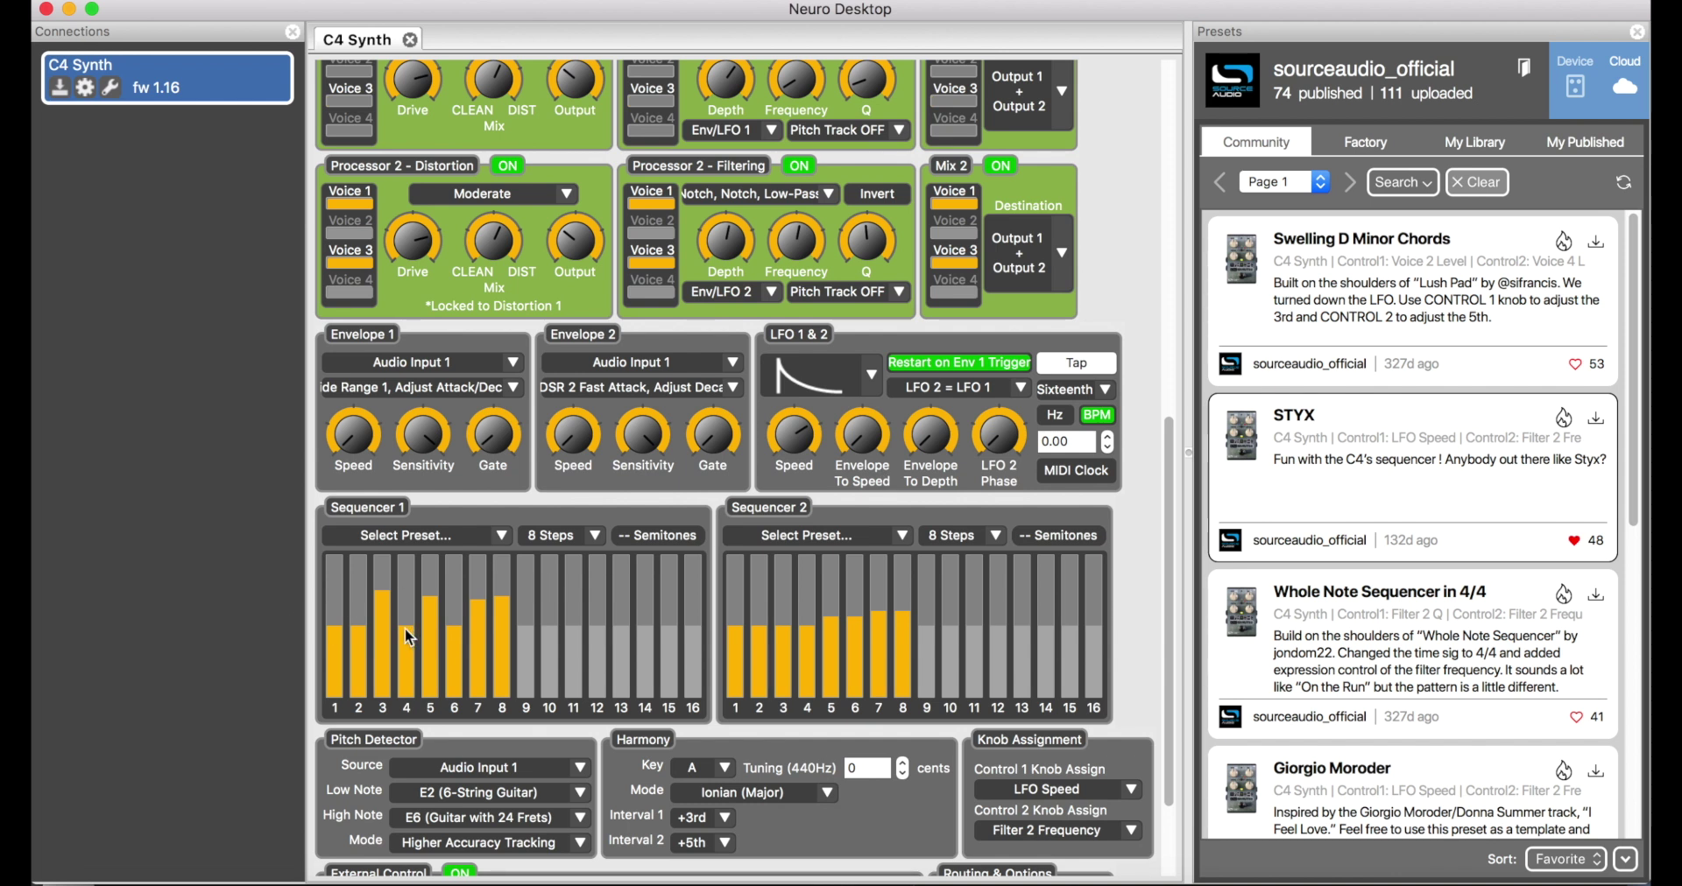
mouse_move(405, 628)
left_mouse_down()
mouse_move(408, 685)
mouse_move(407, 640)
left_mouse_up()
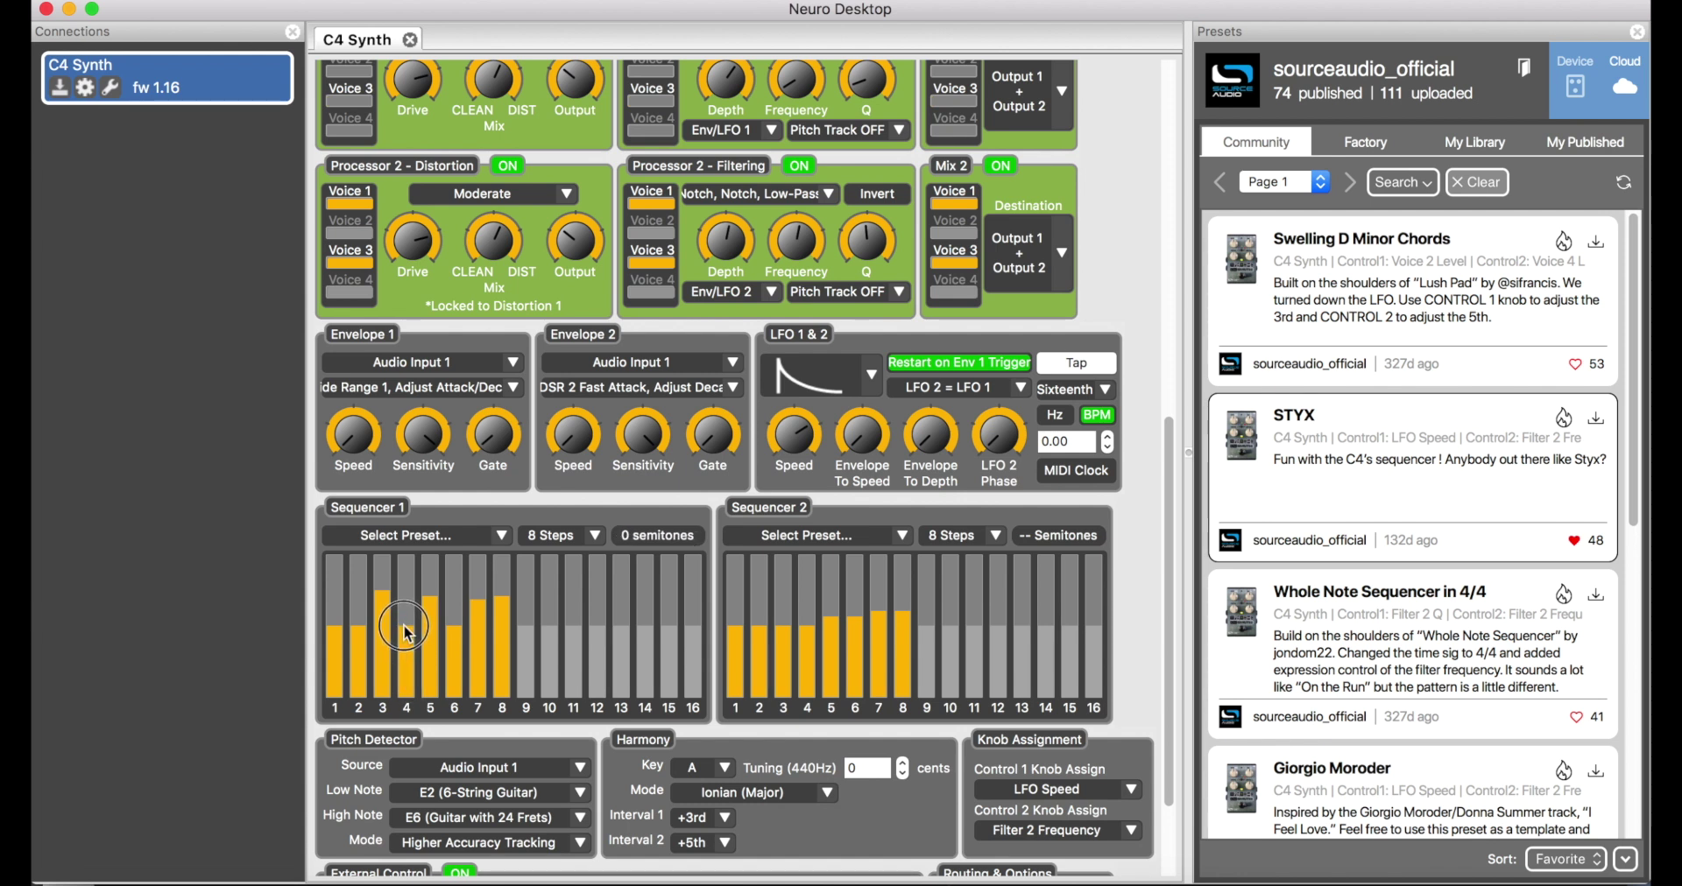
left_click(596, 534)
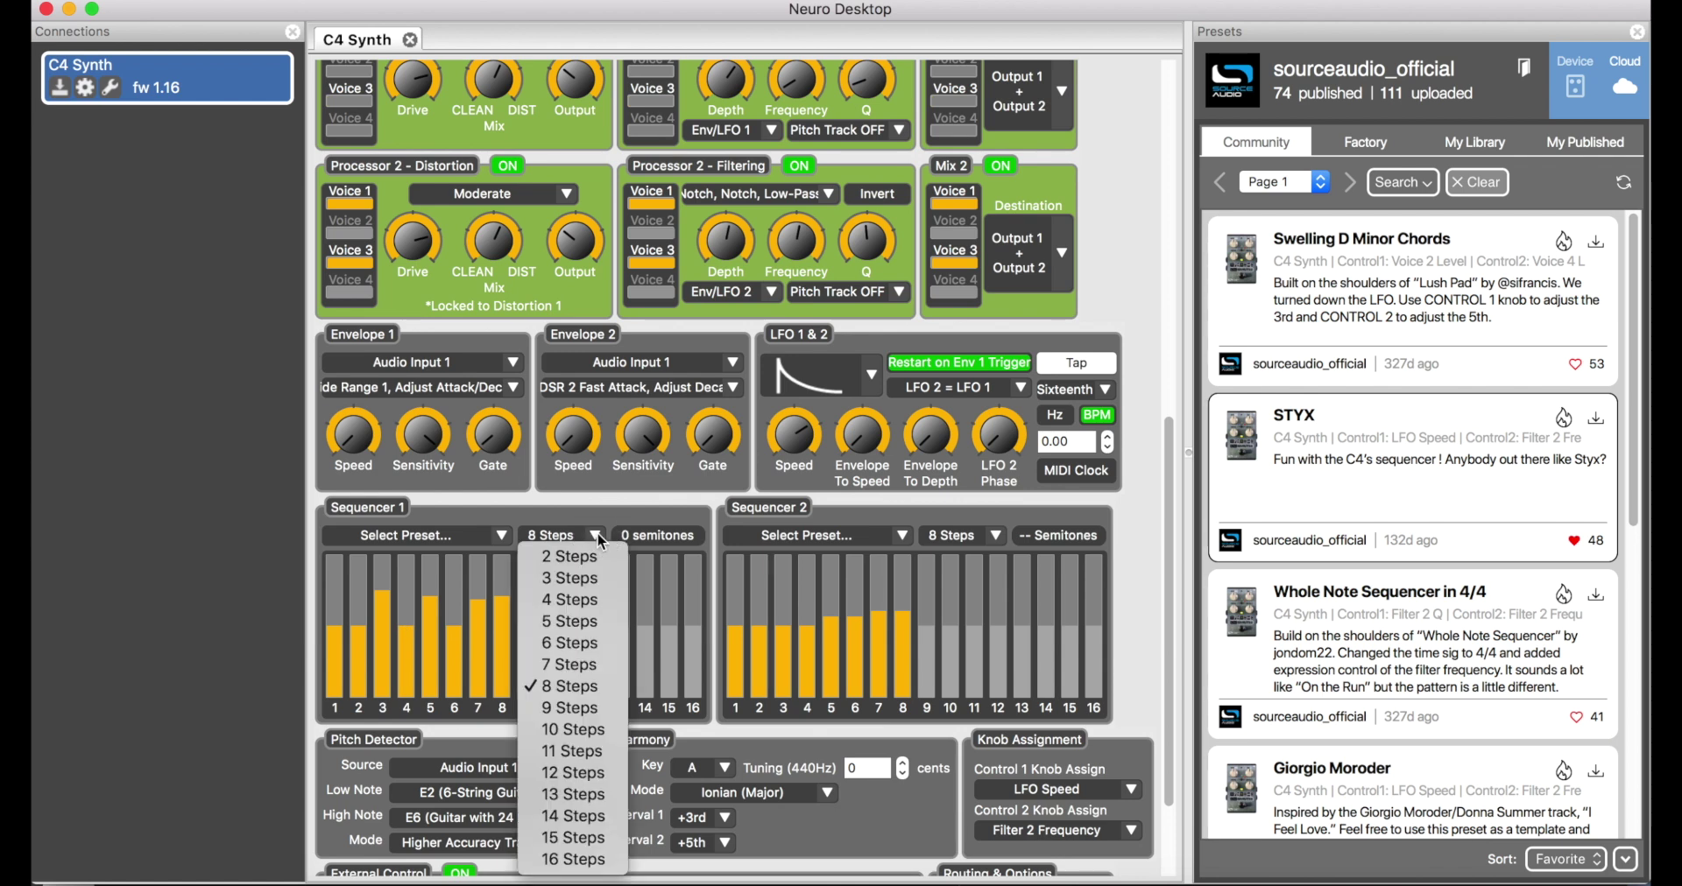
Step: Leave Sequencer 1 at 8 steps
left_click(563, 688)
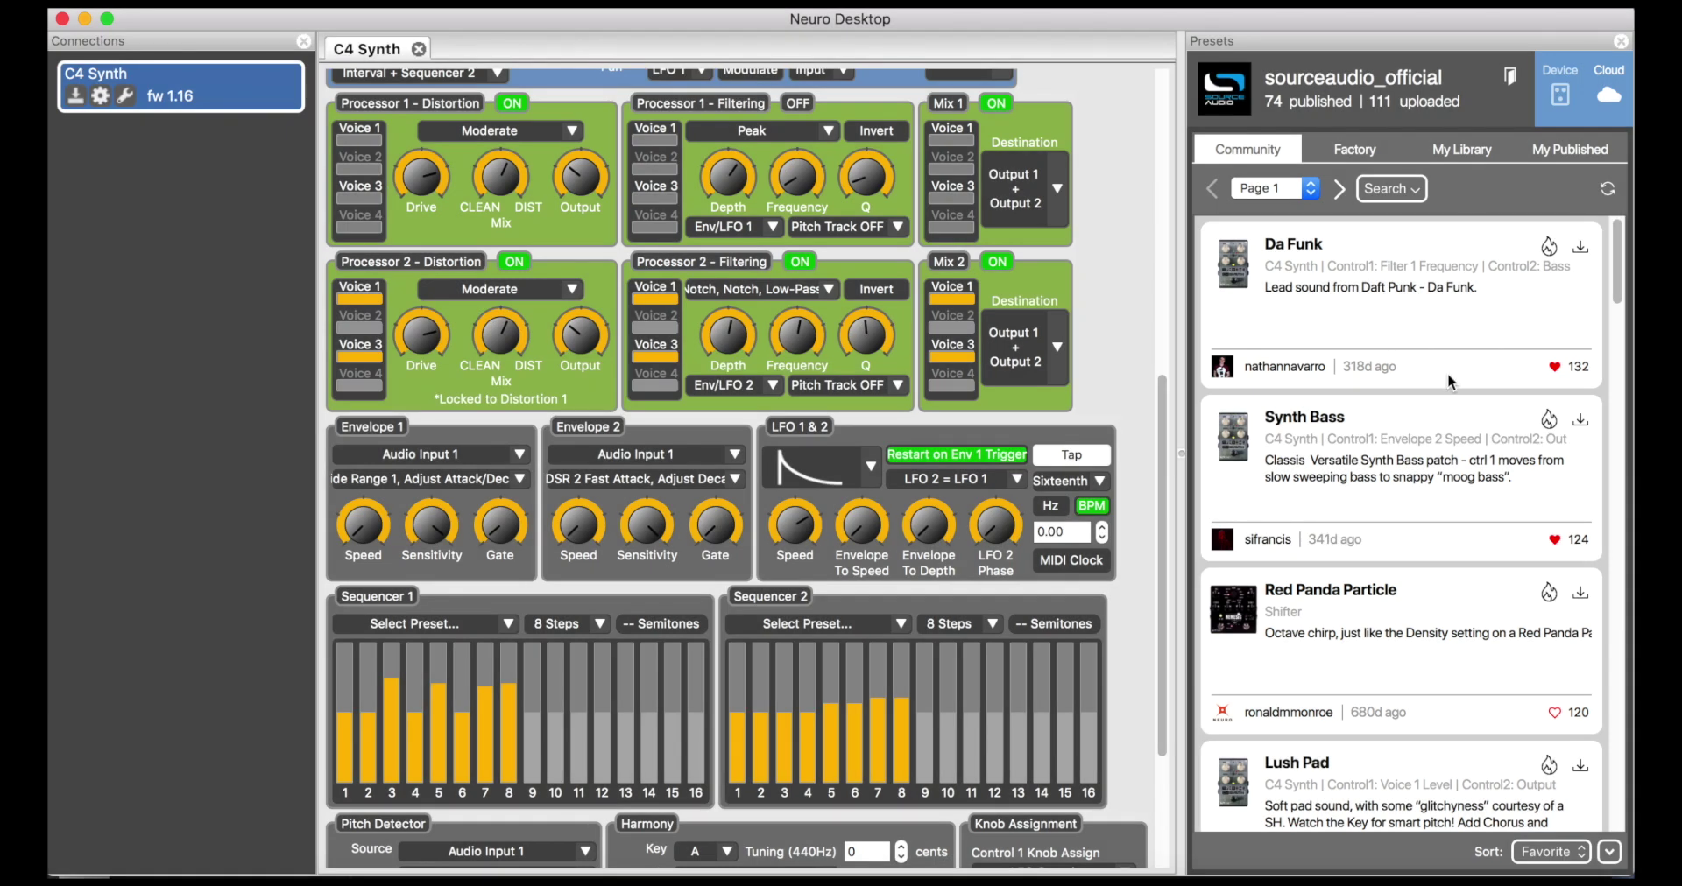
Step: Sort the community presets by Date, then pick the newest card, Five Sided Triangle
left_click(1584, 854)
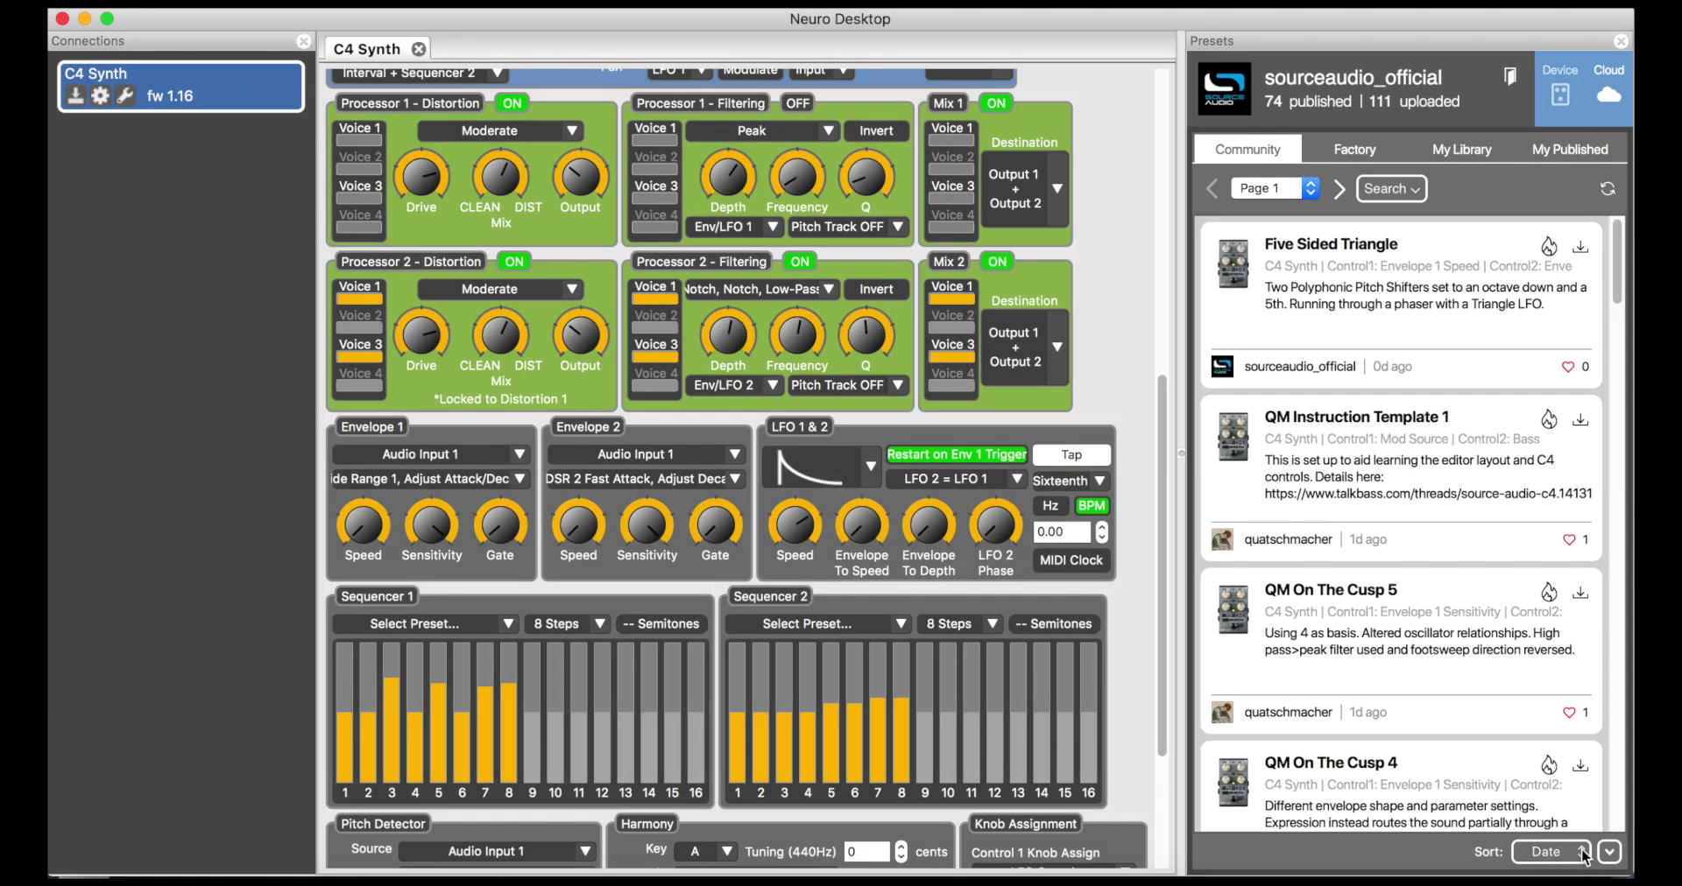
scroll(1042, 476, "up", 10)
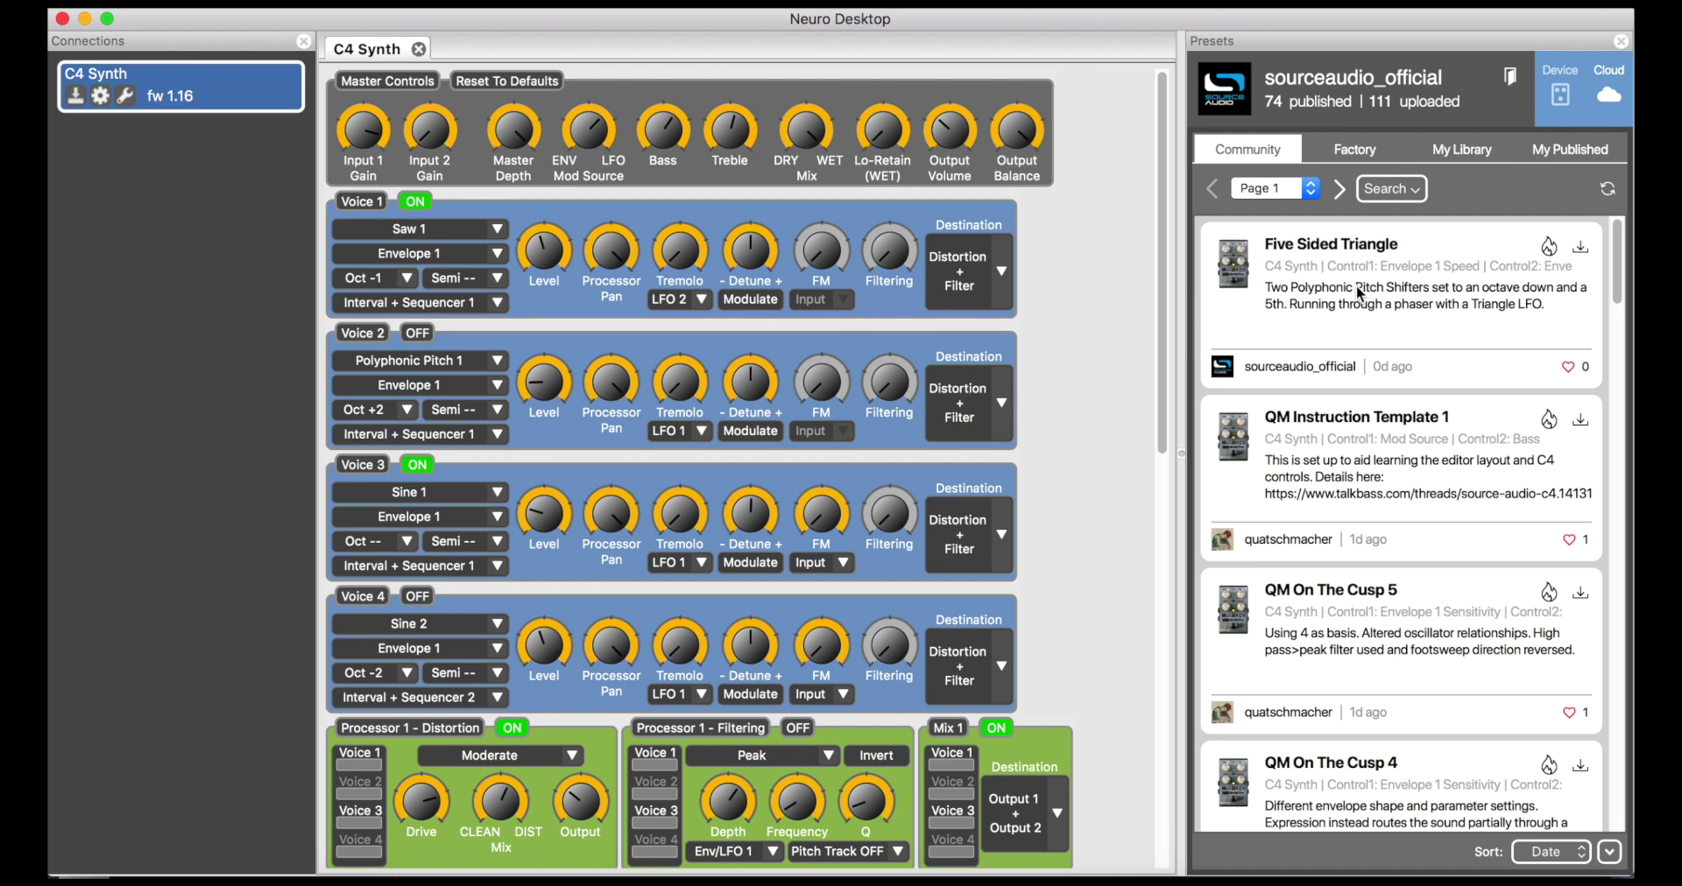
left_click(1327, 247)
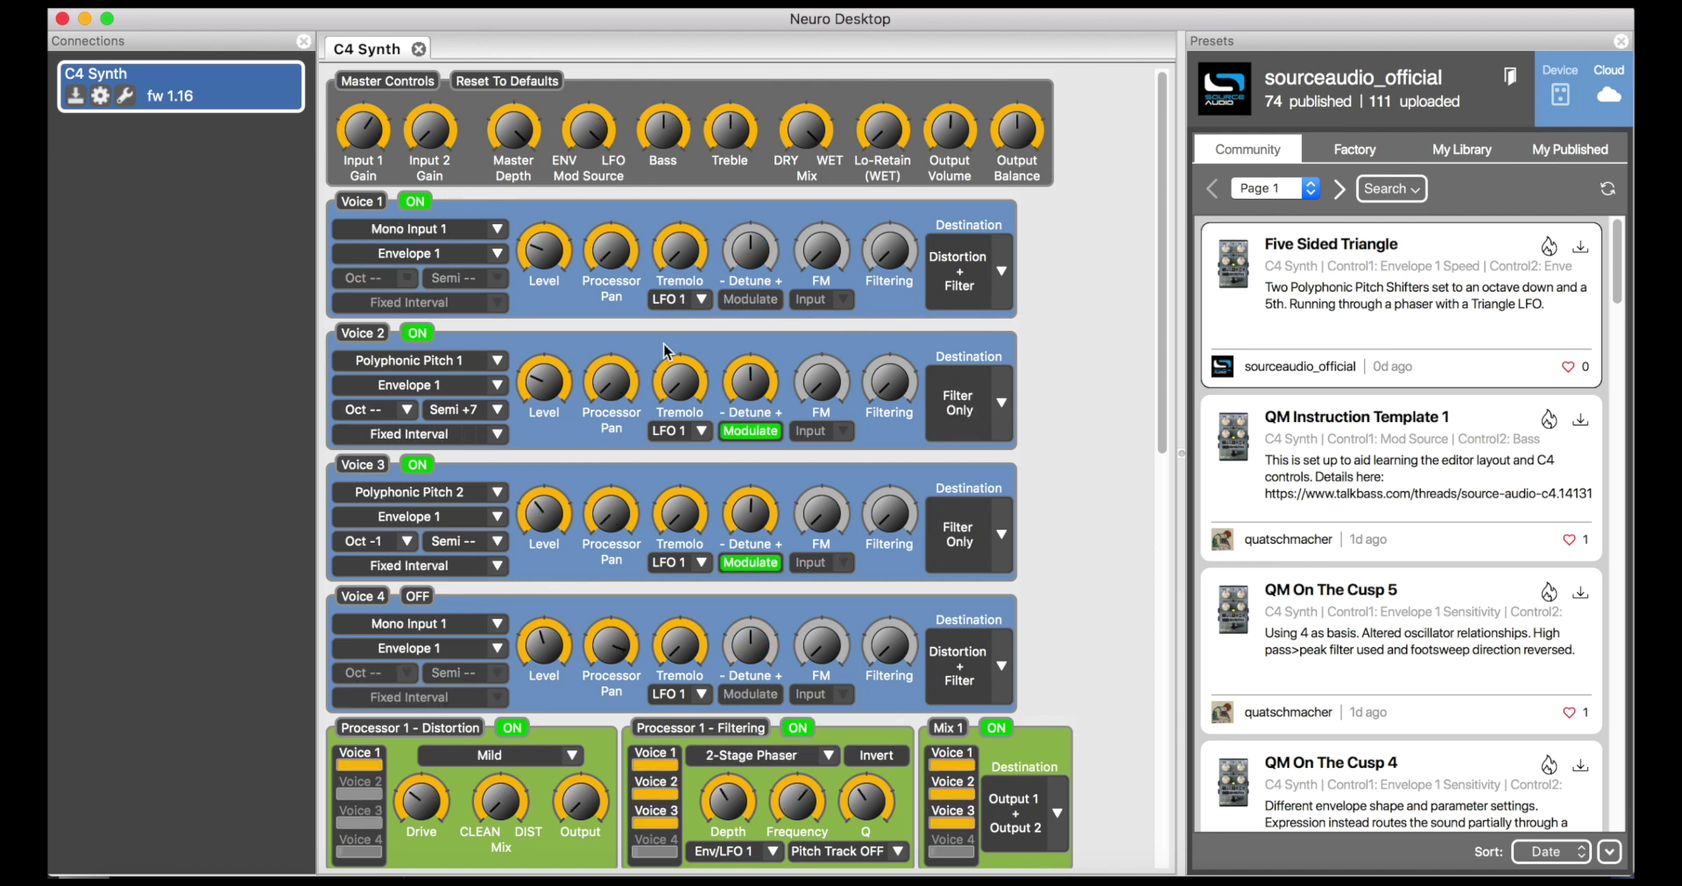
Step: Inspect the preset, keeping Voice 2 on Polyphonic Pitch 1 and viewing the LFO waveform options
left_click(496, 361)
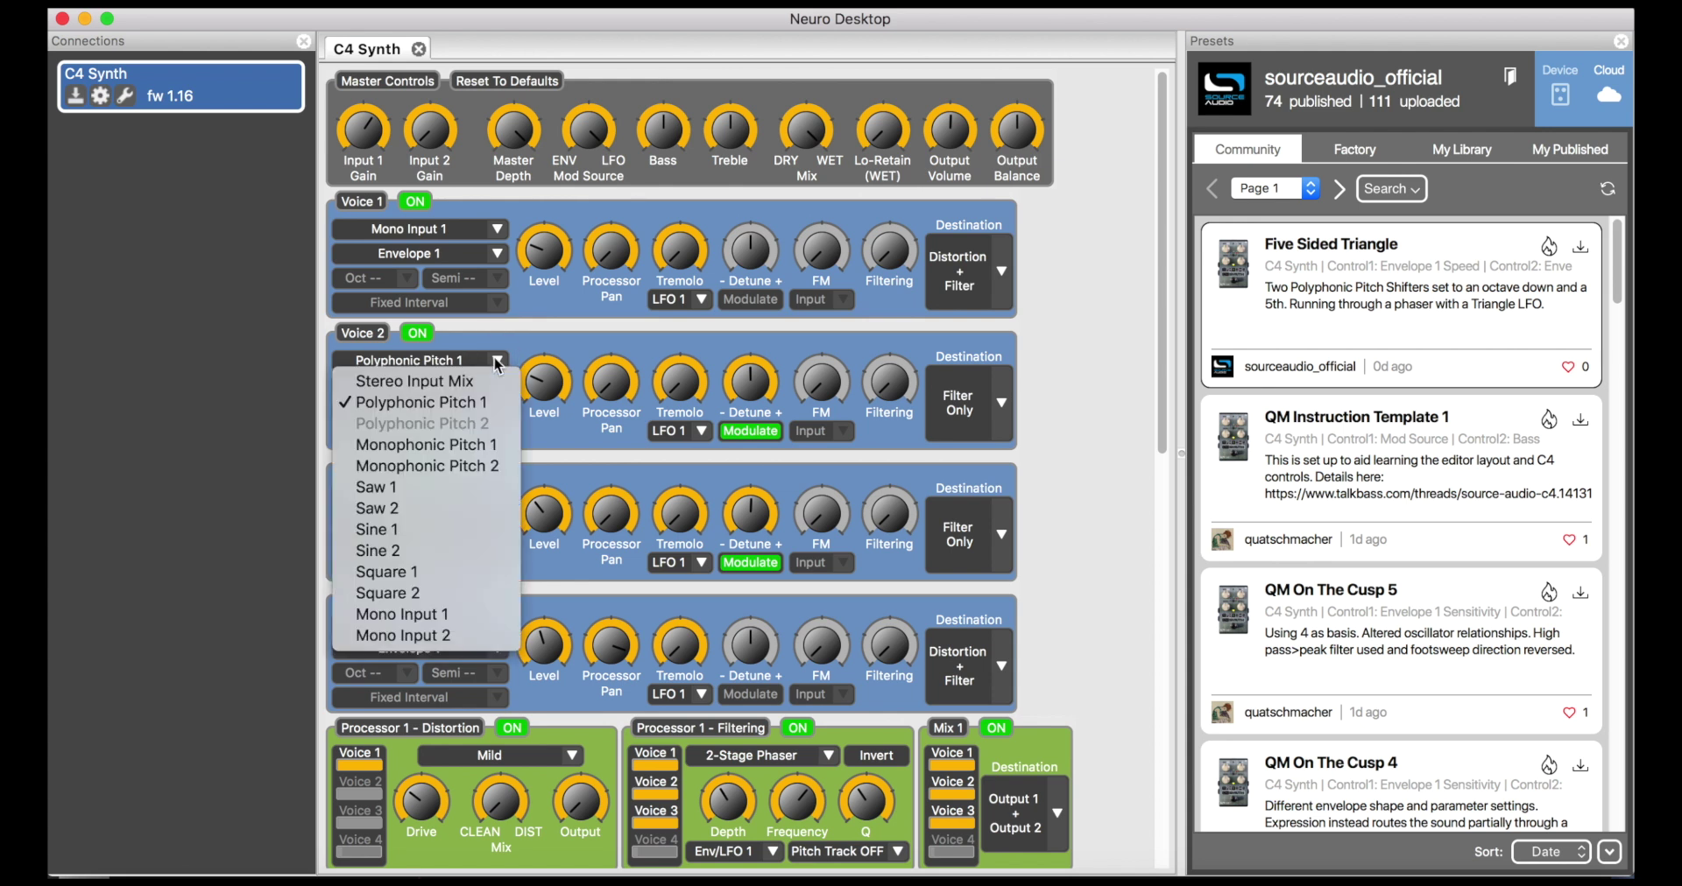
left_click(420, 398)
scroll(649, 619, "down", 10)
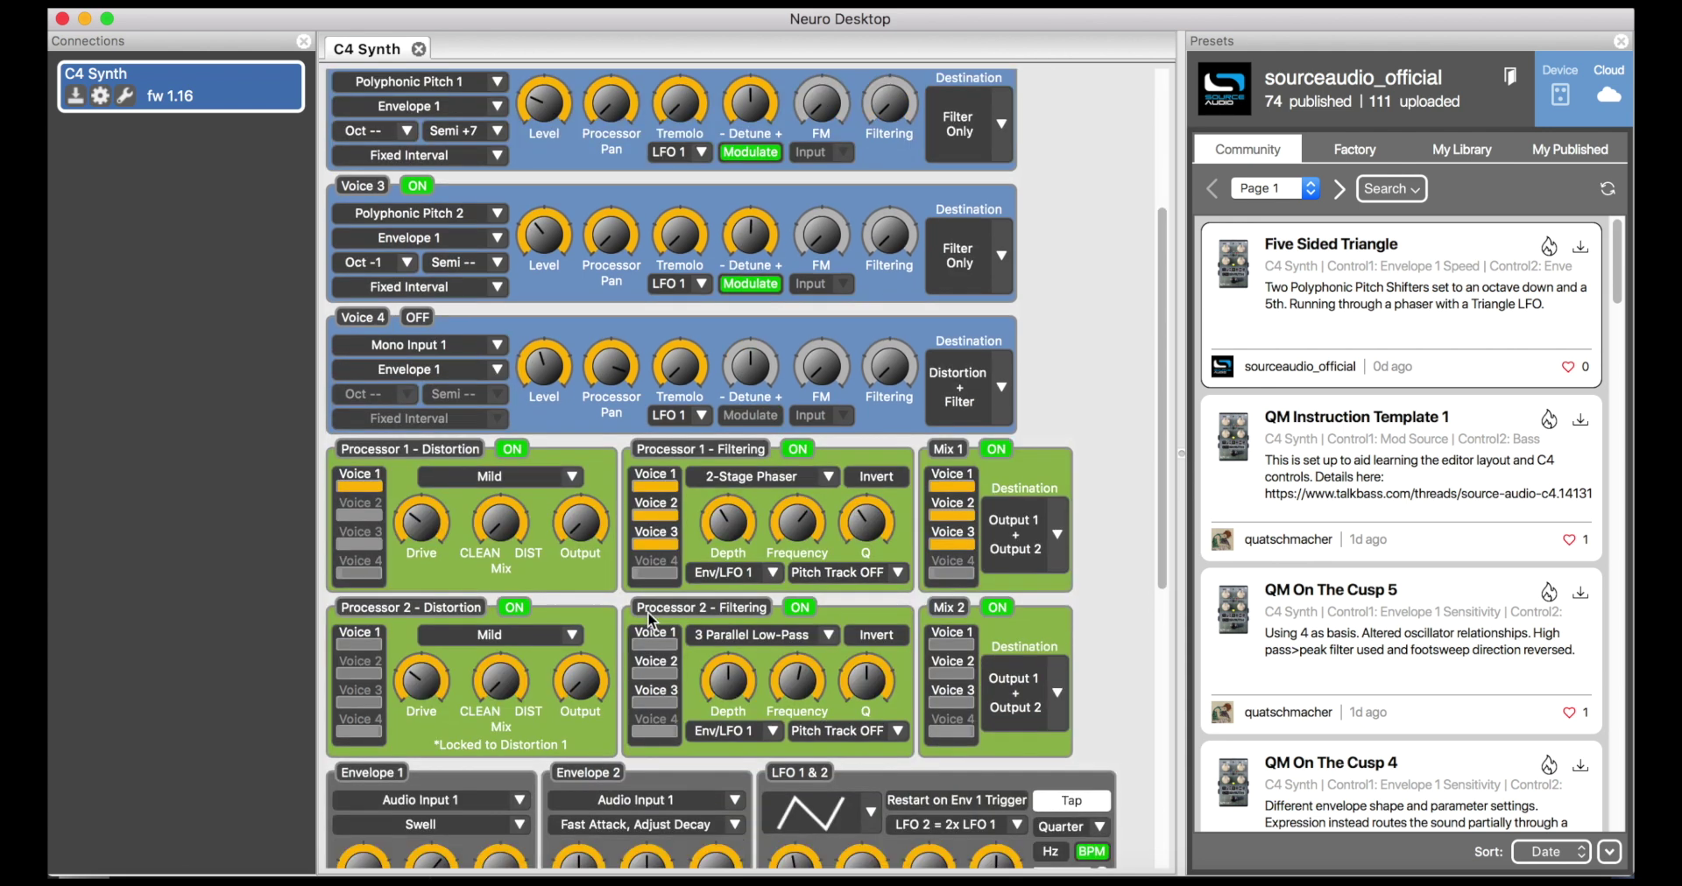
left_click(869, 245)
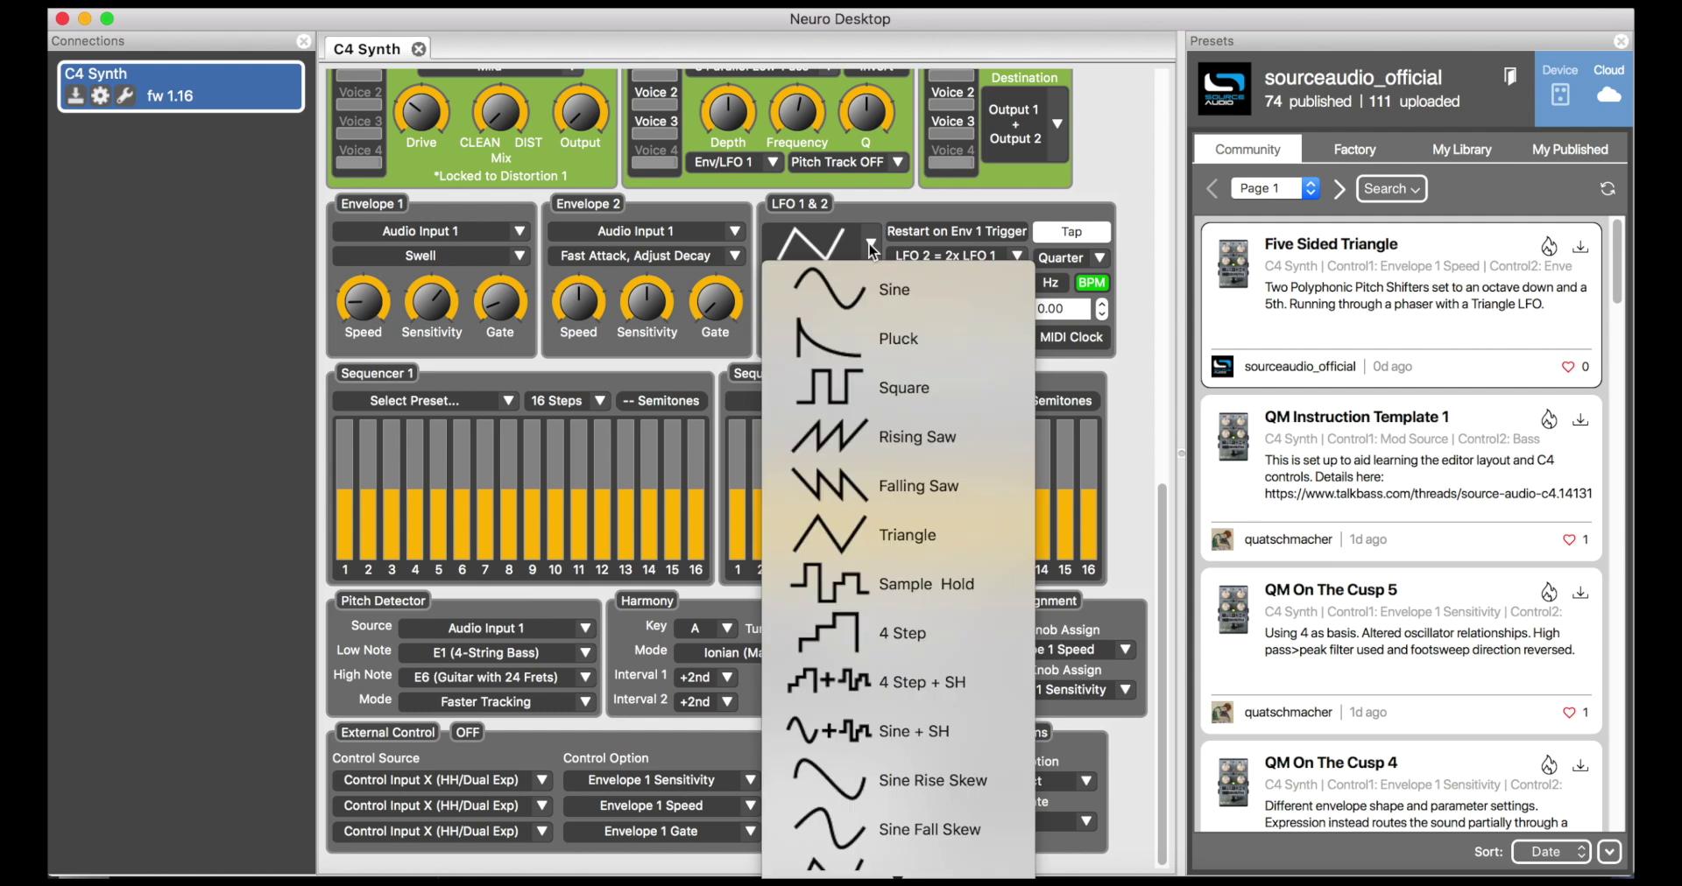